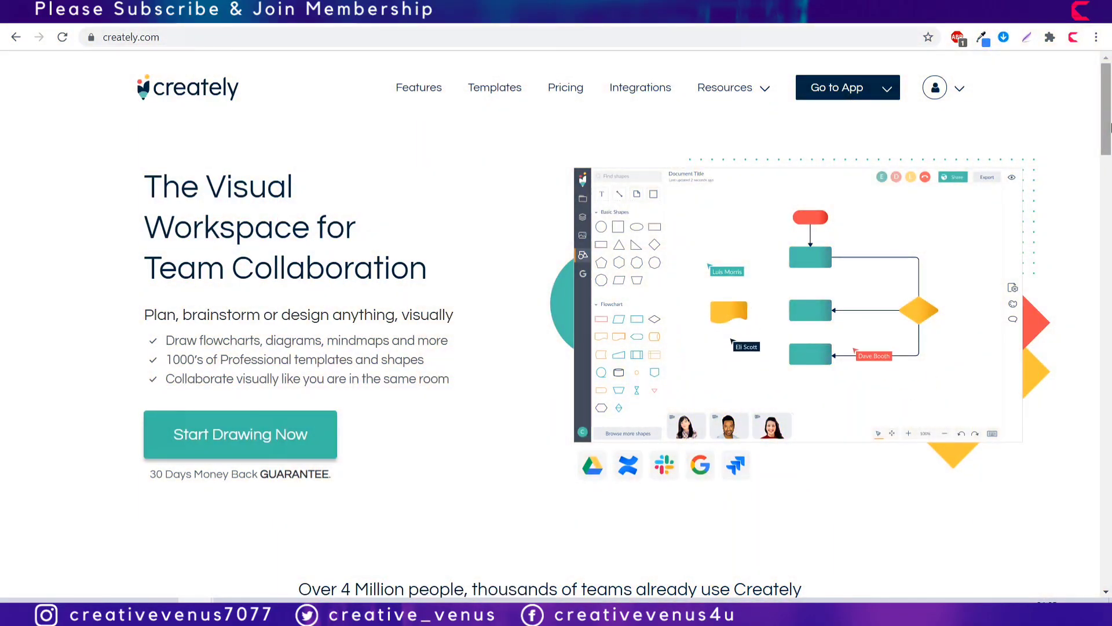
Step: Open the Share settings for the company org chart diagram
{"action": "left_click_drag", "start_coordinate": [1111, 127], "coordinate": [1111, 256]}
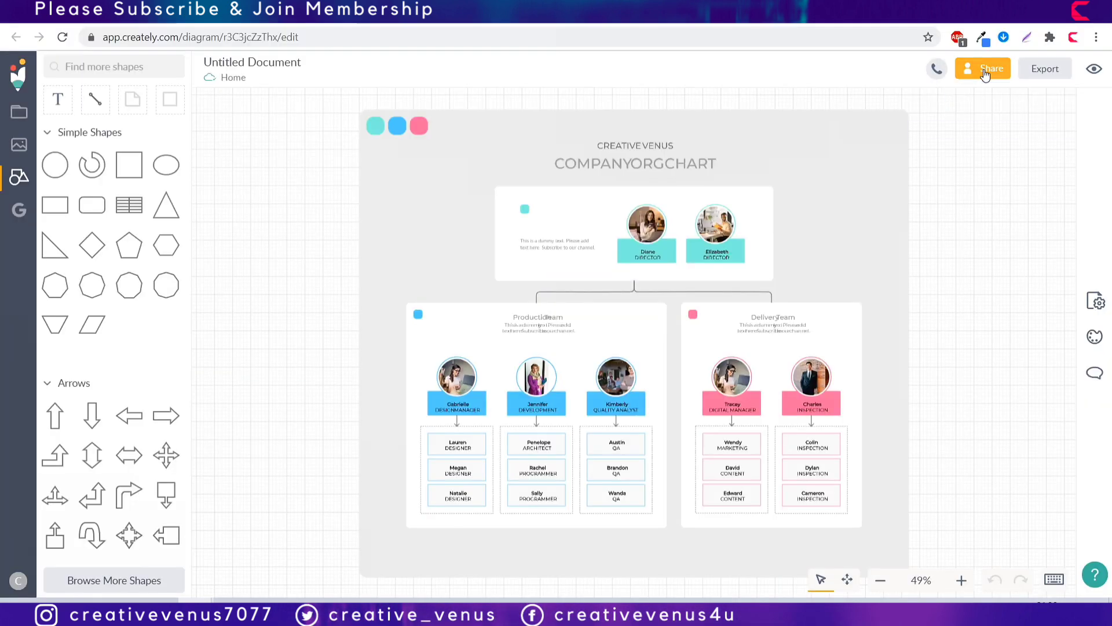
{"action": "left_click", "coordinate": [985, 67]}
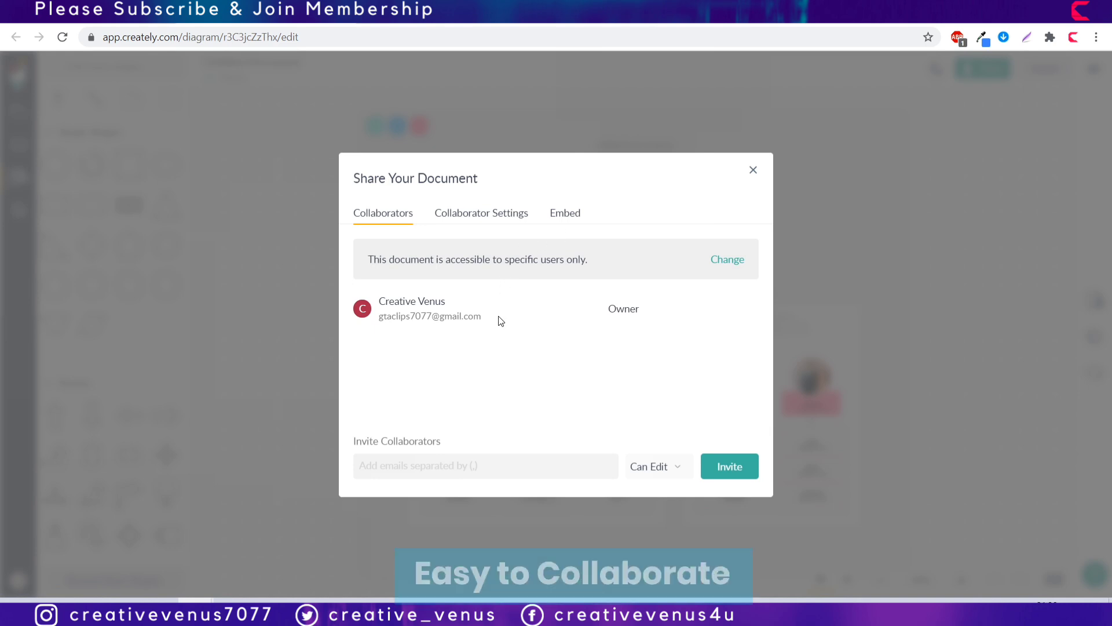
Step: Begin entering a collaborator's e-mail, then close the Share dialog without inviting anyone
{"action": "left_click", "coordinate": [472, 465]}
{"action": "type", "text": "john@g"}
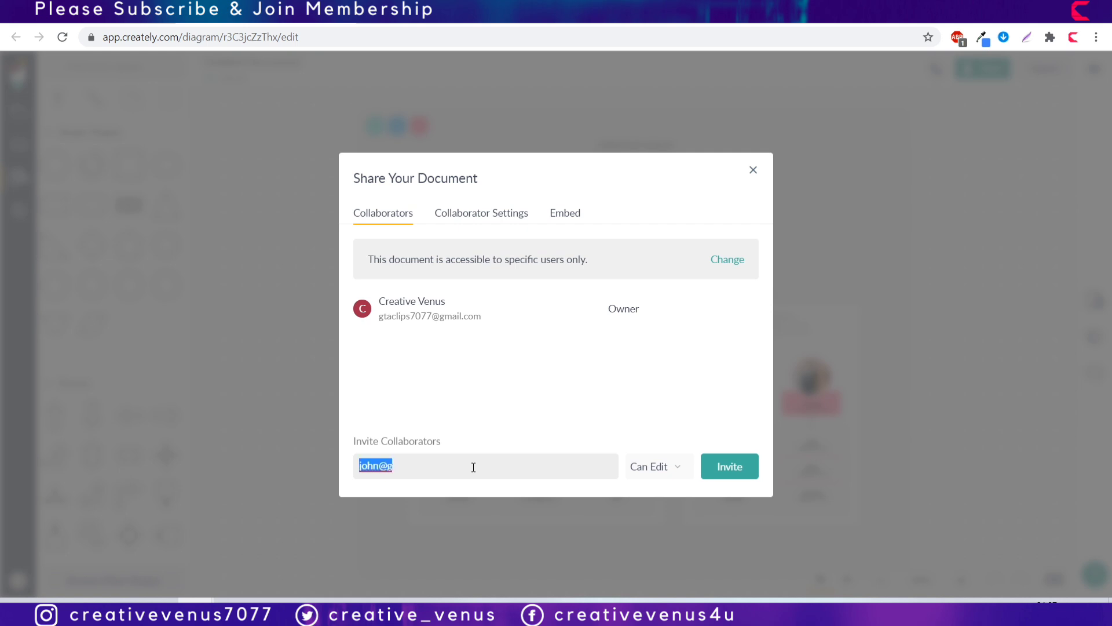
{"action": "left_click", "coordinate": [753, 169]}
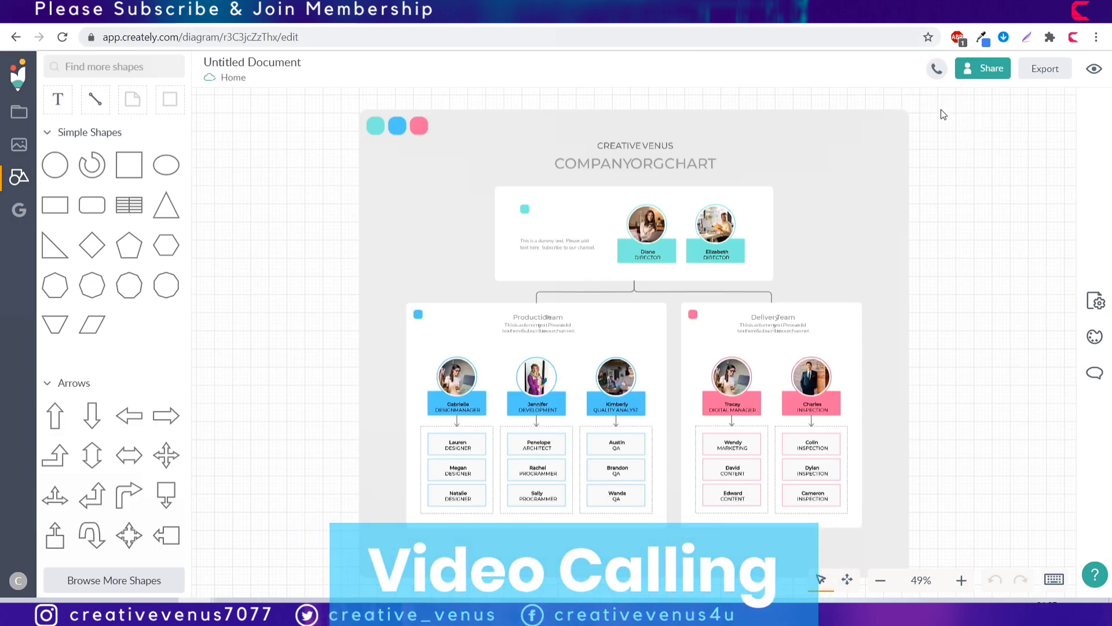
Step: Start a video call from the org chart, blocking camera and microphone access
{"action": "left_click", "coordinate": [937, 71]}
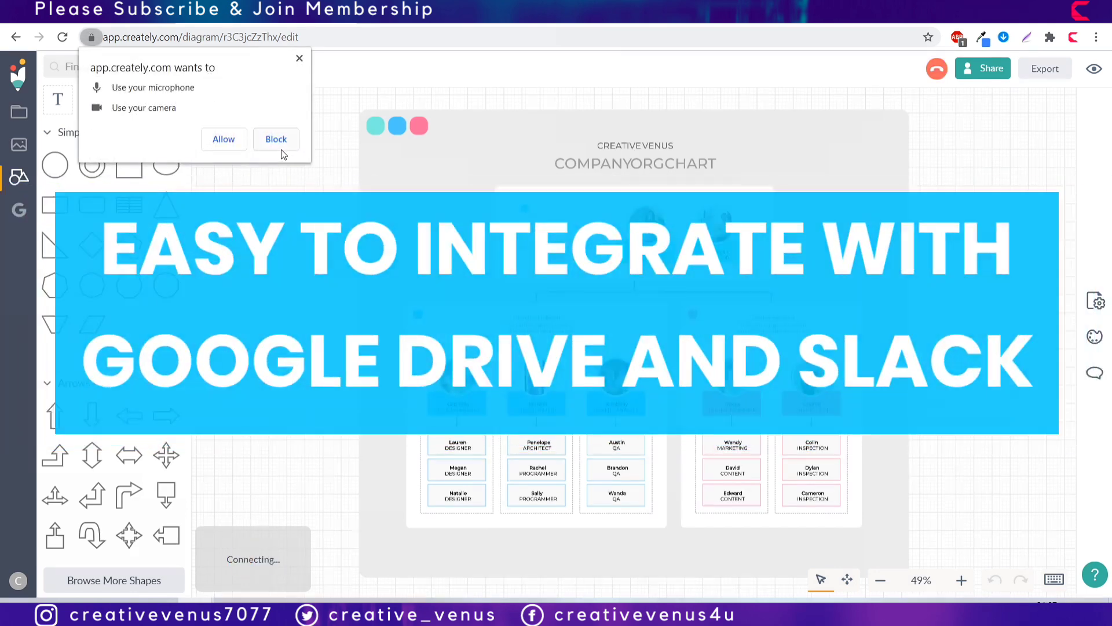
{"action": "left_click", "coordinate": [278, 141]}
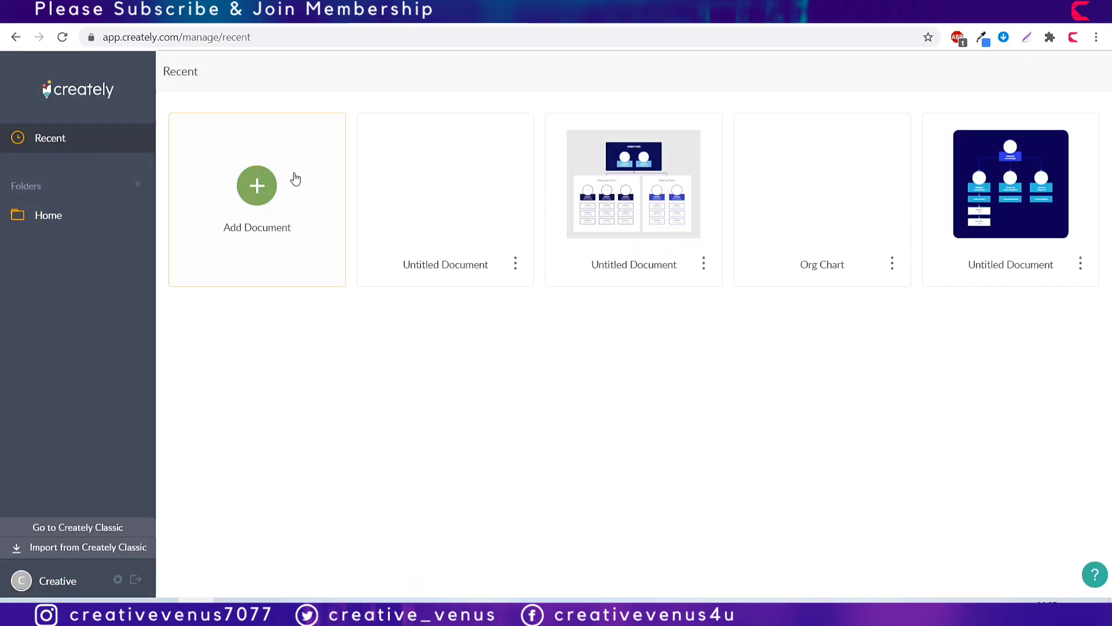
{"action": "left_click", "coordinate": [255, 185]}
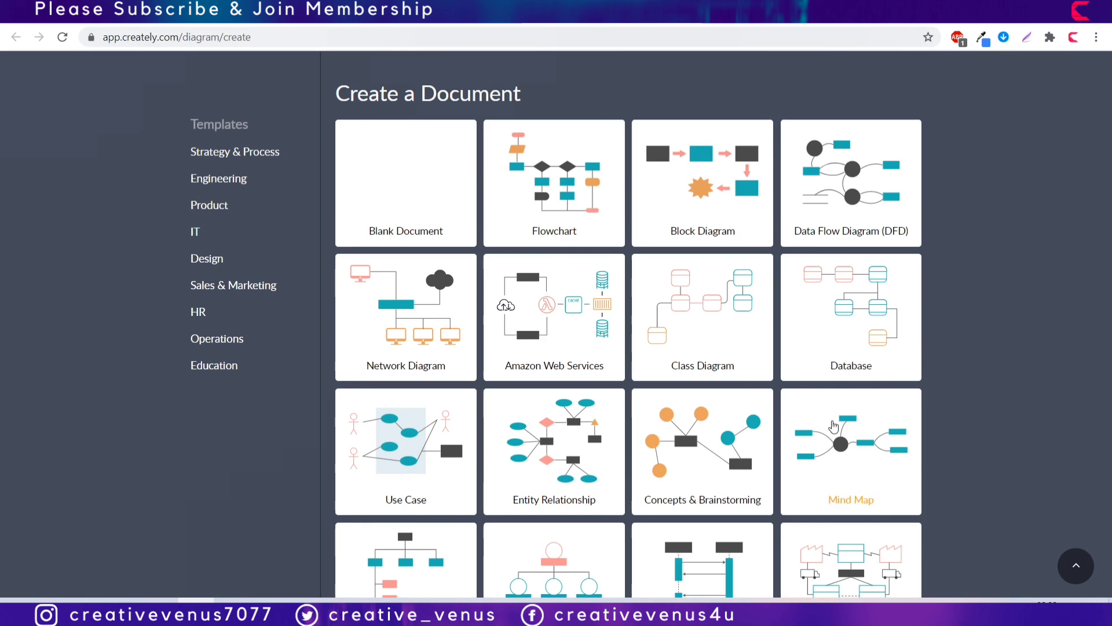
{"action": "scroll", "coordinate": [832, 423], "scroll_direction": "down", "scroll_amount": 5}
{"action": "scroll", "coordinate": [832, 426], "scroll_direction": "down", "scroll_amount": 9}
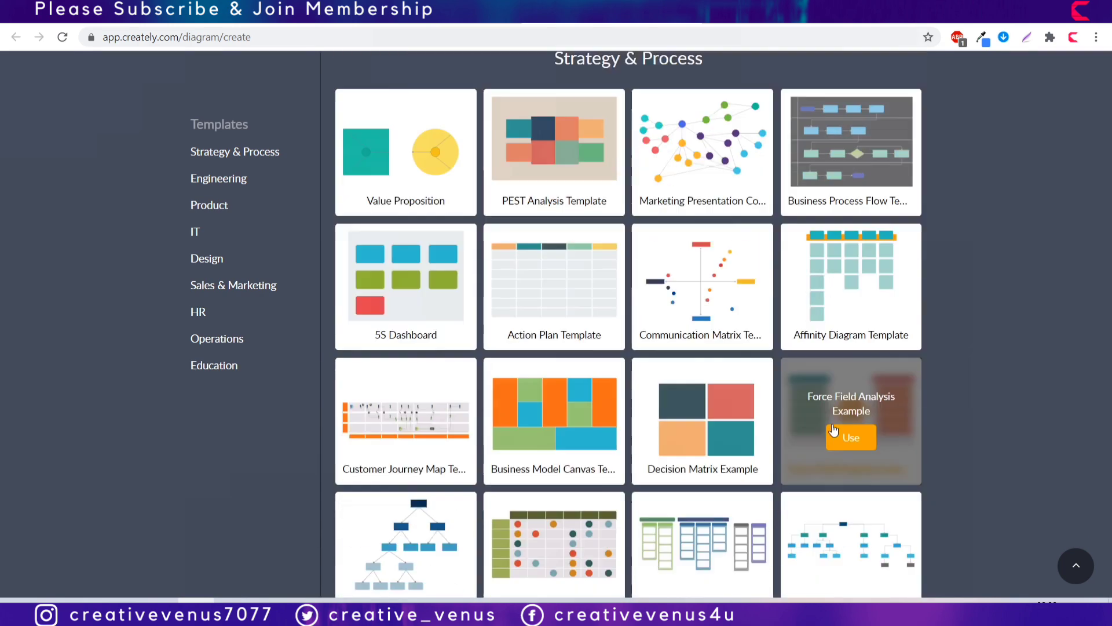
{"action": "scroll", "coordinate": [832, 429], "scroll_direction": "down", "scroll_amount": 11}
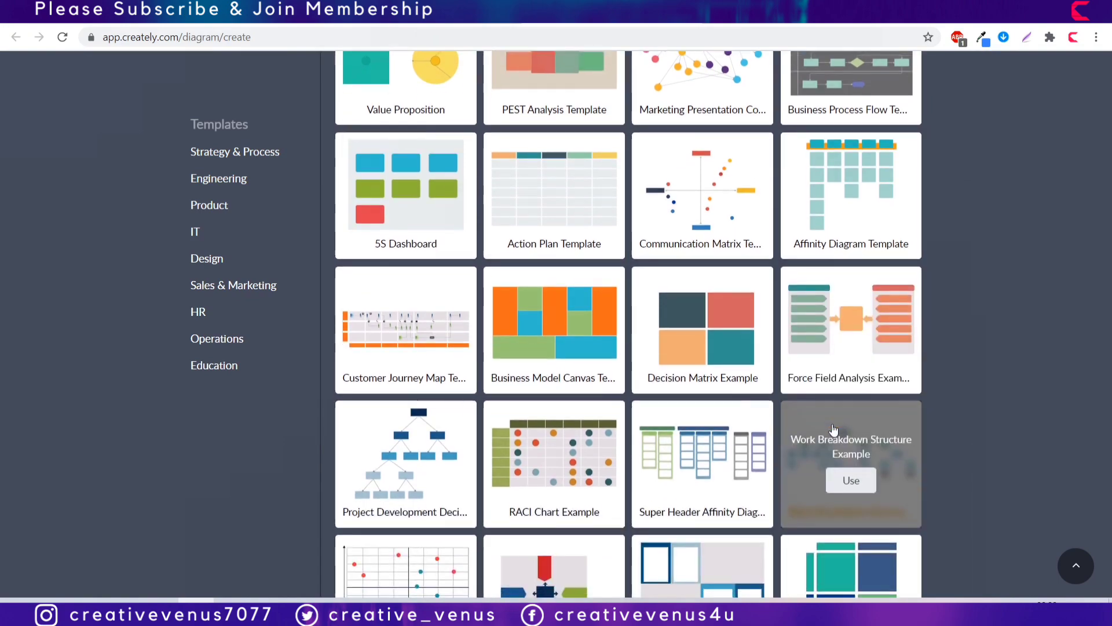
{"action": "scroll", "coordinate": [833, 428], "scroll_direction": "down", "scroll_amount": 9}
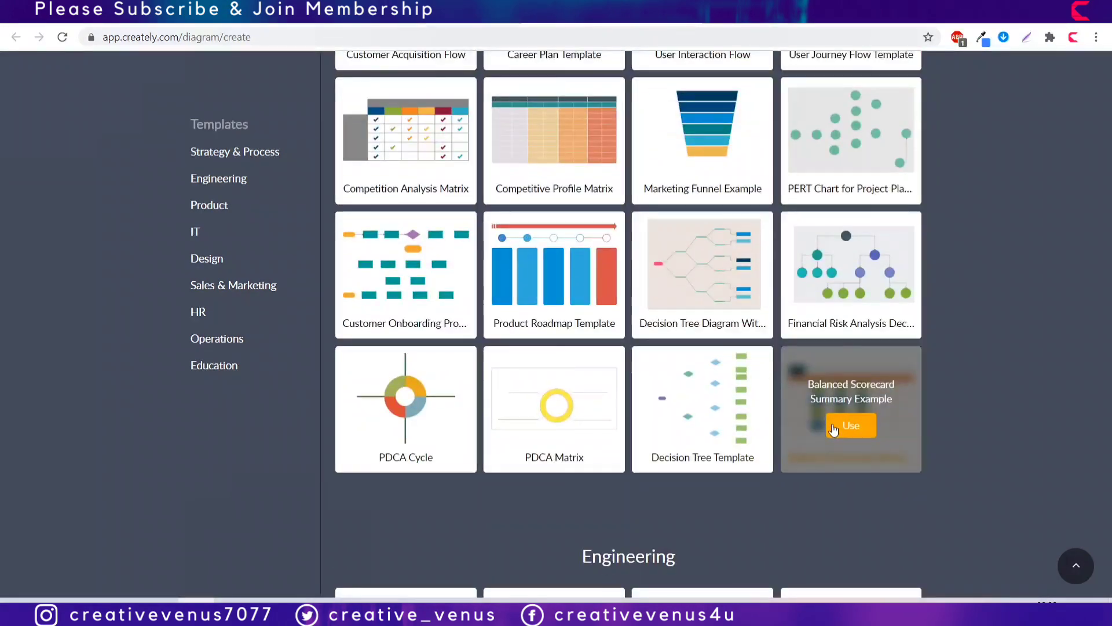
{"action": "scroll", "coordinate": [833, 429], "scroll_direction": "down", "scroll_amount": 5}
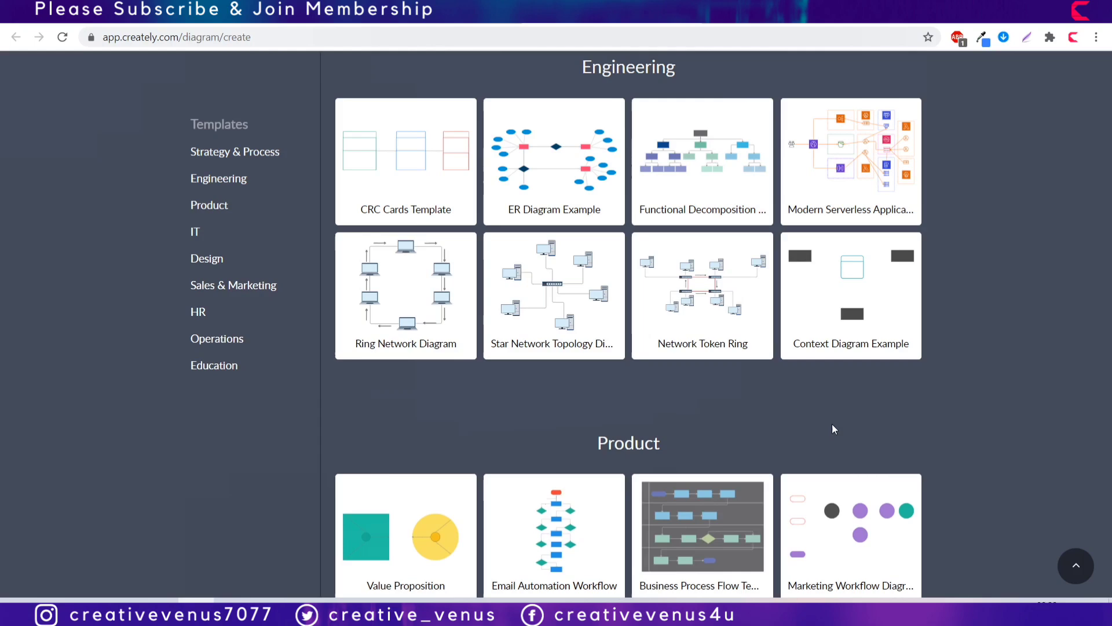
{"action": "scroll", "coordinate": [832, 428], "scroll_direction": "down", "scroll_amount": 6}
{"action": "scroll", "coordinate": [832, 428], "scroll_direction": "down", "scroll_amount": 8}
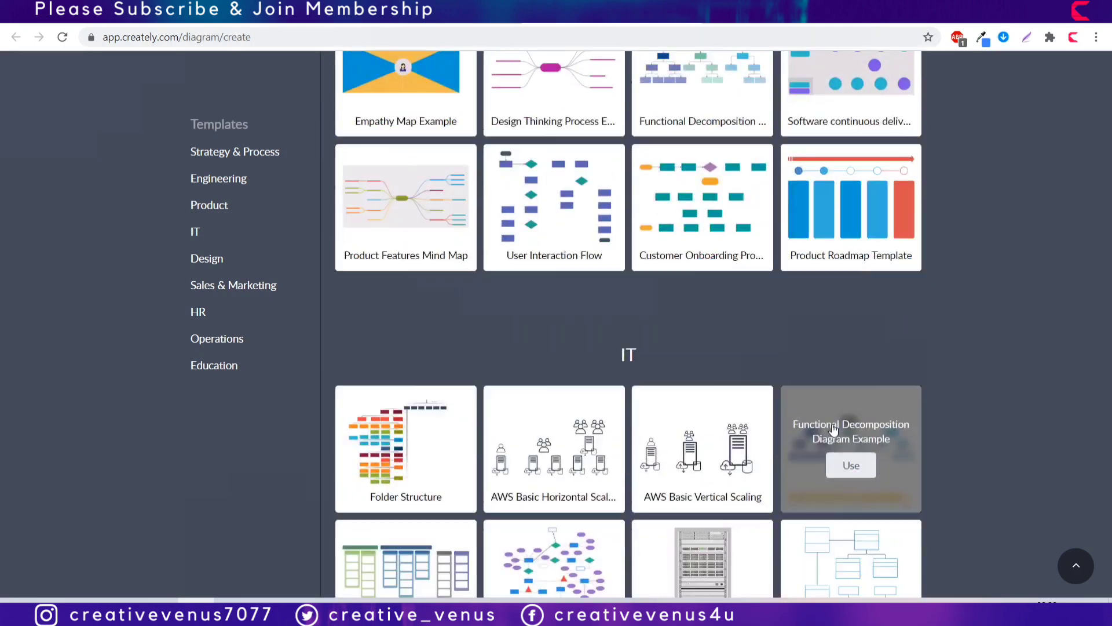
{"action": "scroll", "coordinate": [832, 429], "scroll_direction": "down", "scroll_amount": 11}
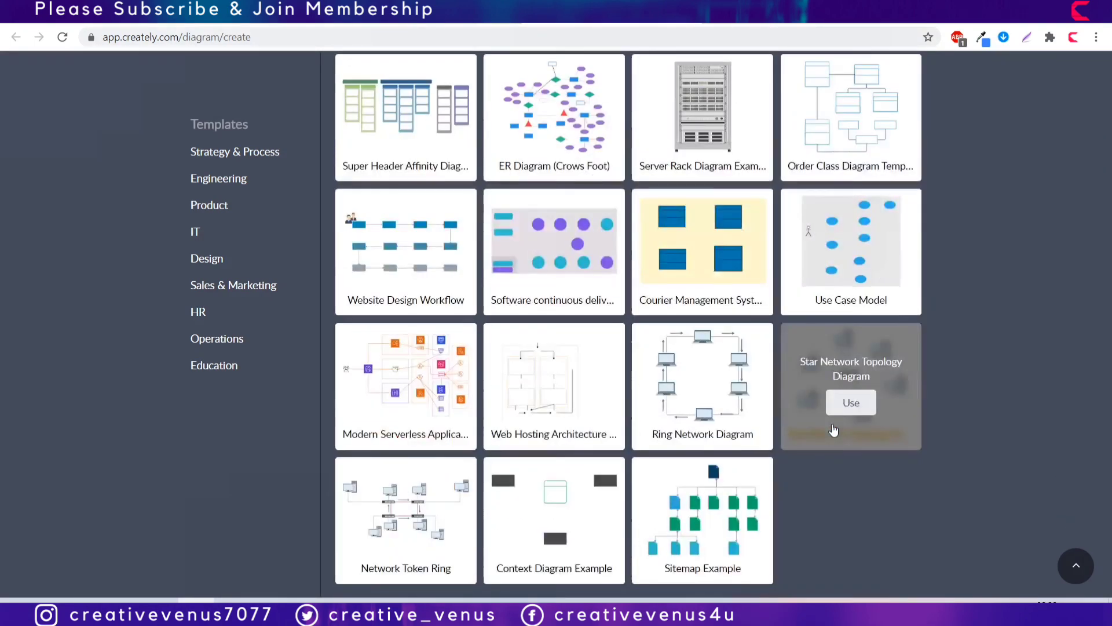
{"action": "scroll", "coordinate": [834, 429], "scroll_direction": "down", "scroll_amount": 3}
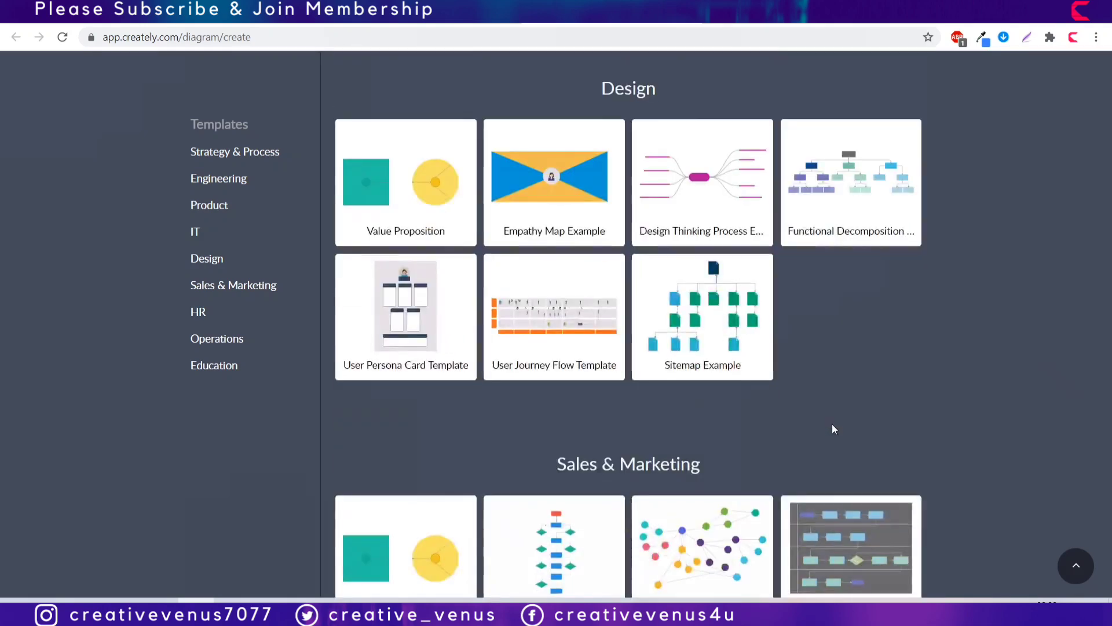
{"action": "scroll", "coordinate": [833, 429], "scroll_direction": "down", "scroll_amount": 12}
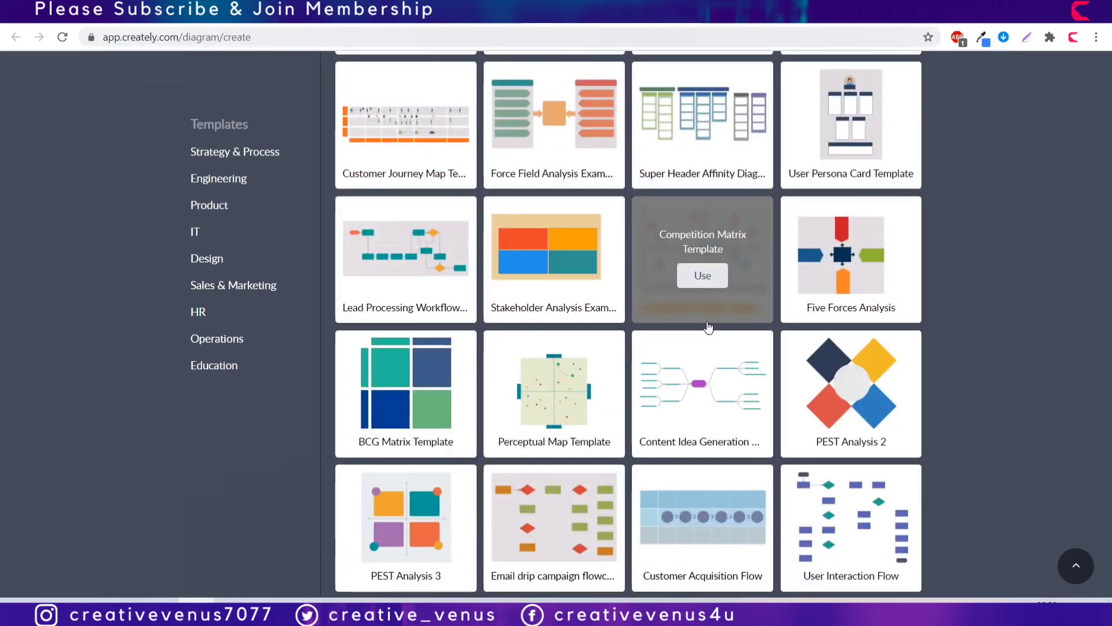
{"action": "scroll", "coordinate": [695, 584], "scroll_direction": "down", "scroll_amount": 10}
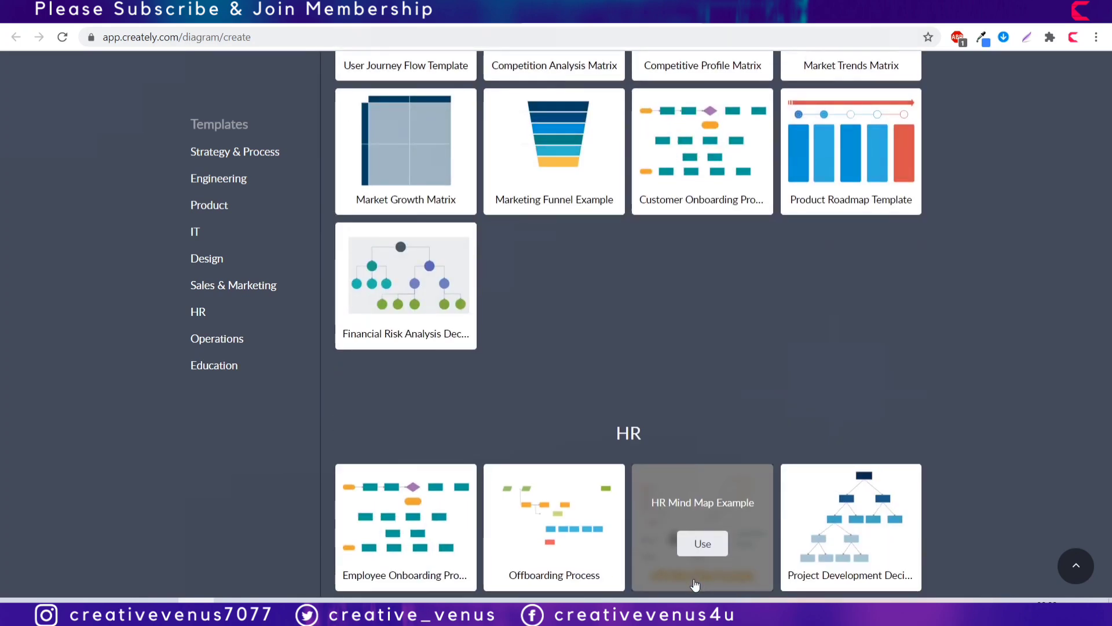
{"action": "scroll", "coordinate": [685, 420], "scroll_direction": "down", "scroll_amount": 7}
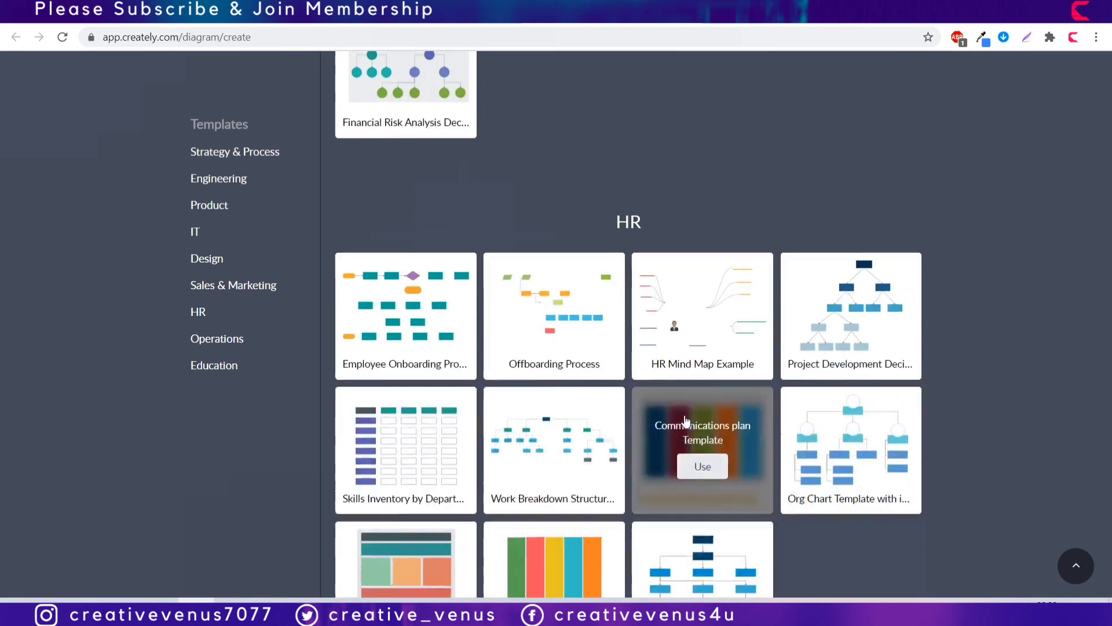
{"action": "scroll", "coordinate": [686, 420], "scroll_direction": "up", "scroll_amount": 1}
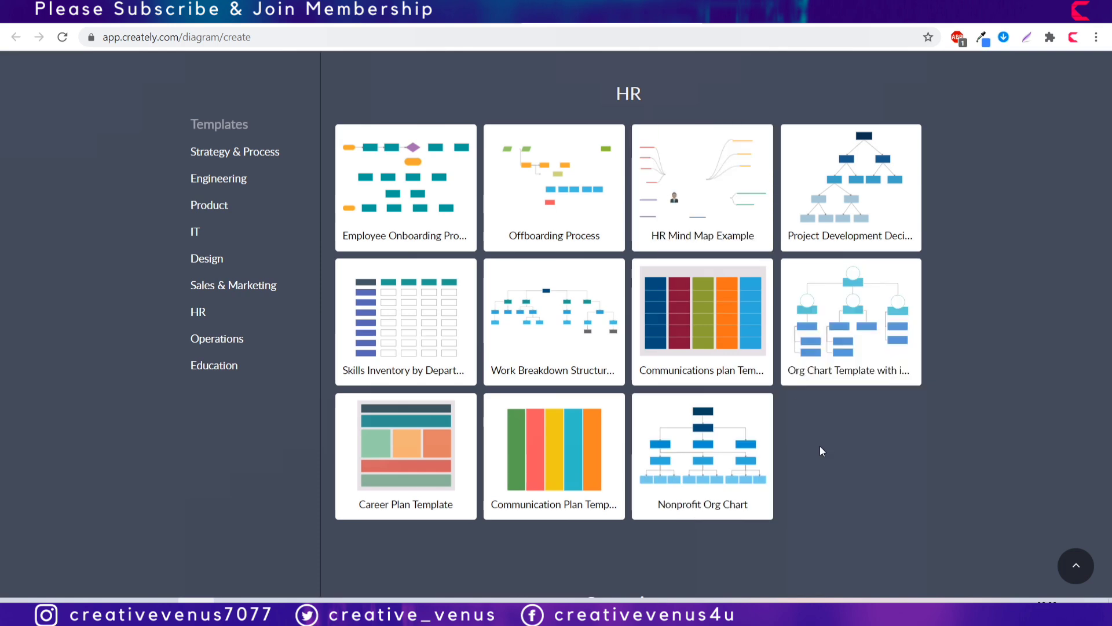
{"action": "scroll", "coordinate": [820, 450], "scroll_direction": "down", "scroll_amount": 8}
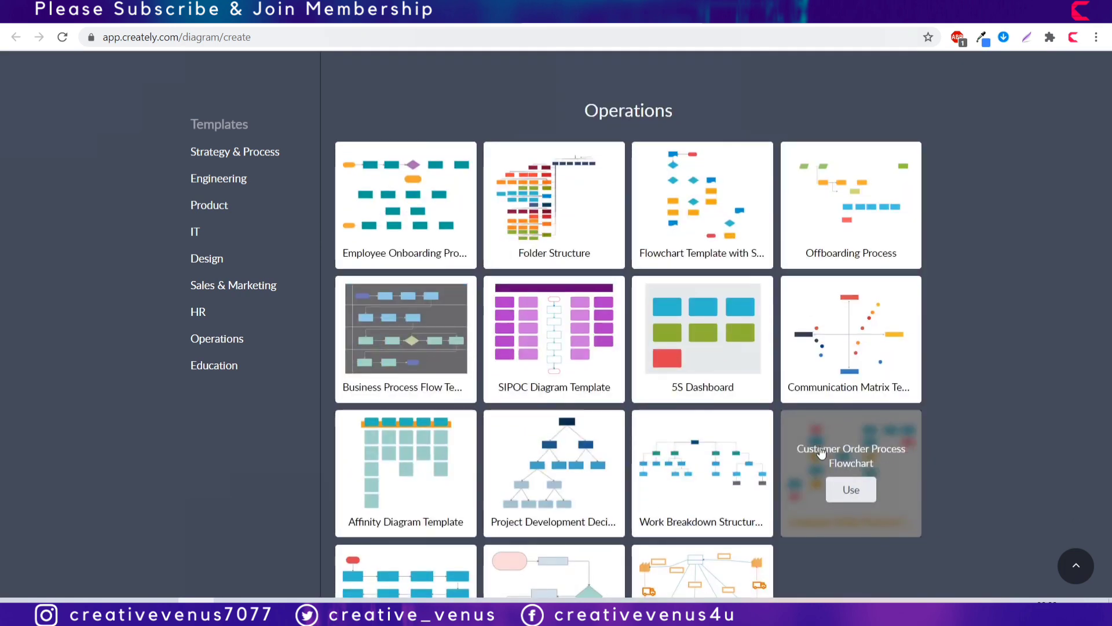
{"action": "scroll", "coordinate": [821, 453], "scroll_direction": "down", "scroll_amount": 1}
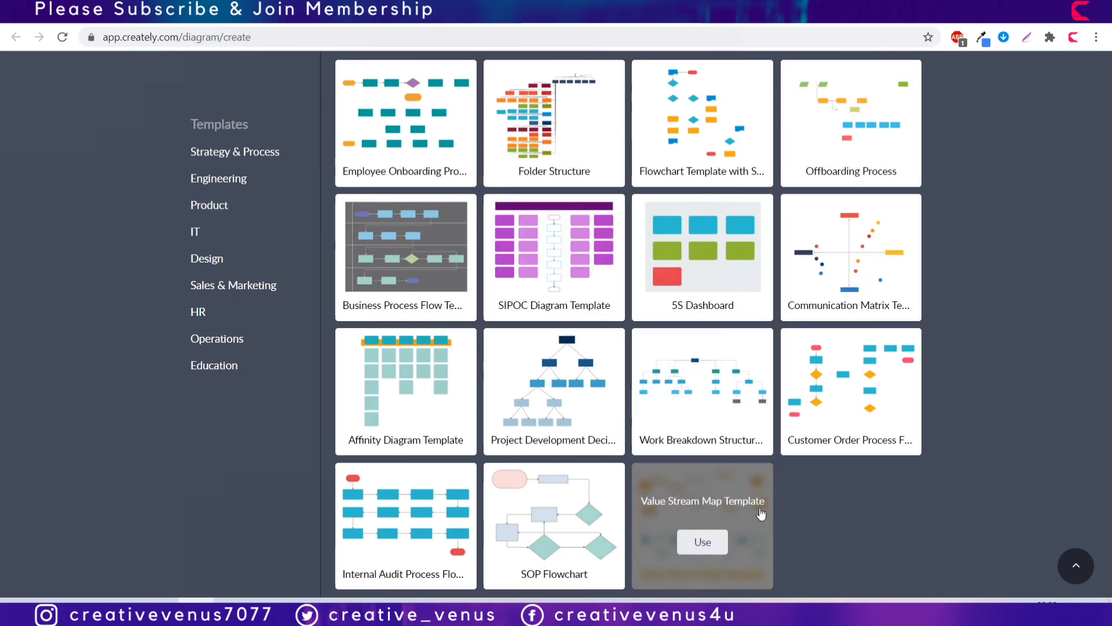
{"action": "scroll", "coordinate": [763, 513], "scroll_direction": "down", "scroll_amount": 10}
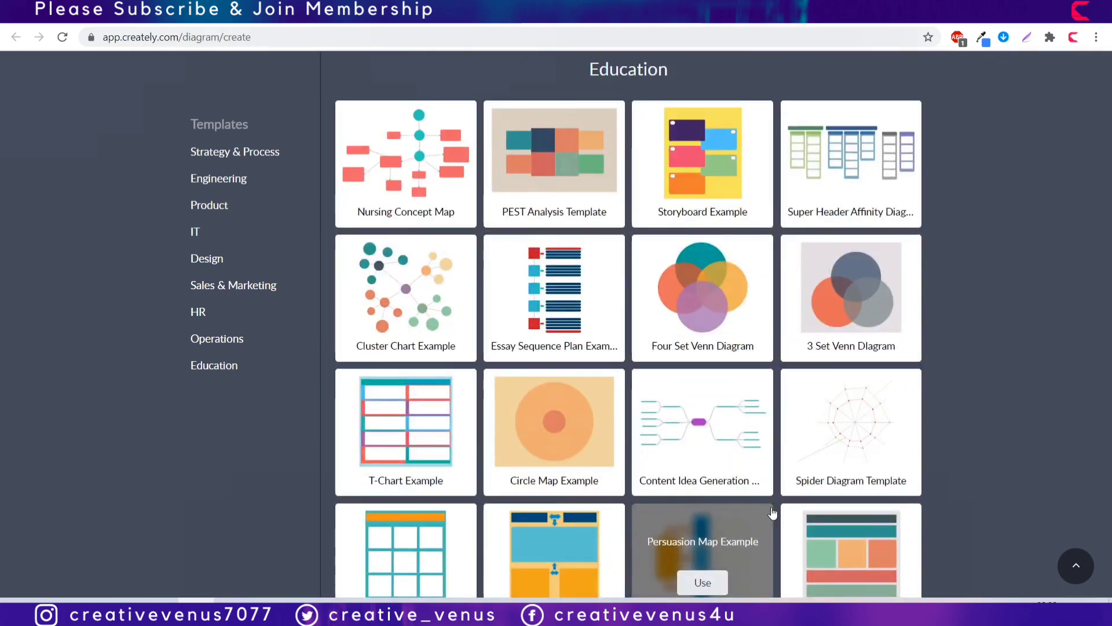
{"action": "scroll", "coordinate": [772, 512], "scroll_direction": "down", "scroll_amount": 1}
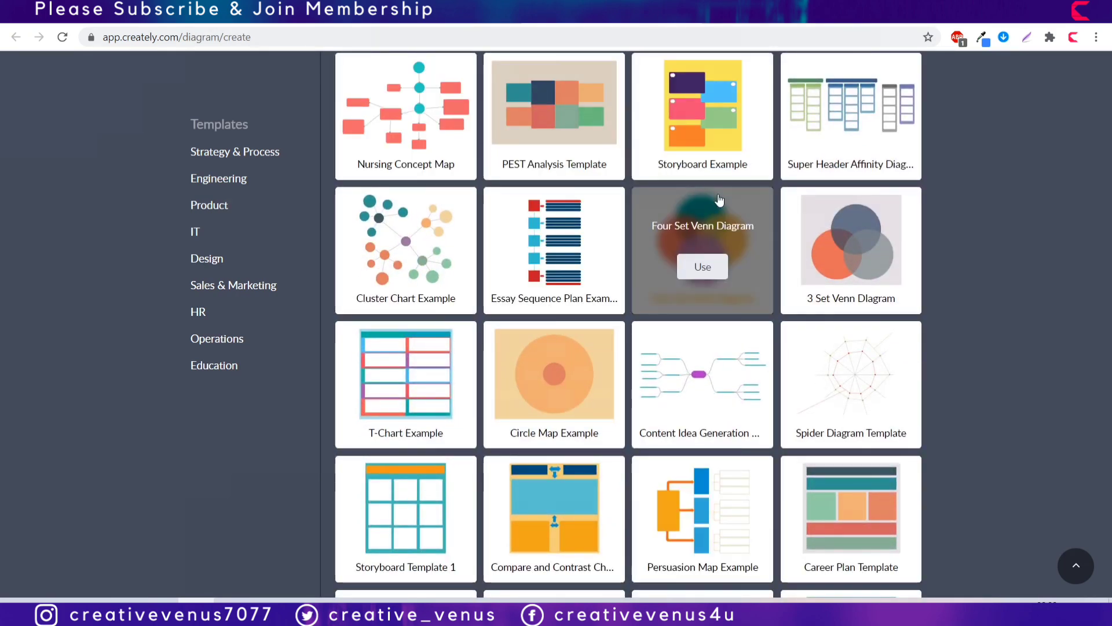
{"action": "mouse_move", "coordinate": [831, 406]}
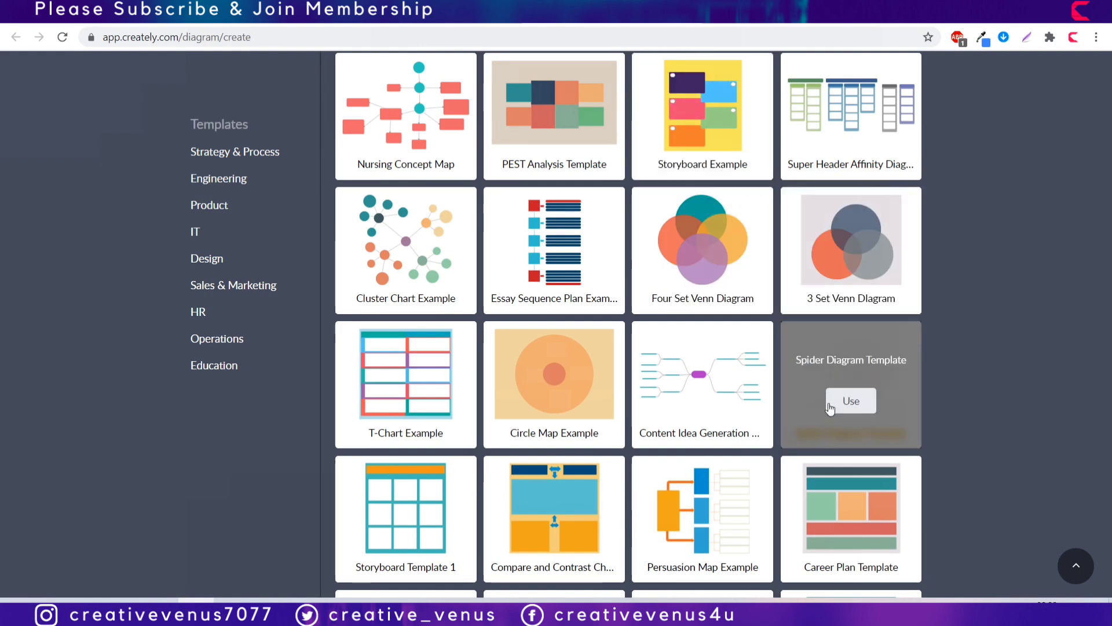
{"action": "mouse_move", "coordinate": [916, 518]}
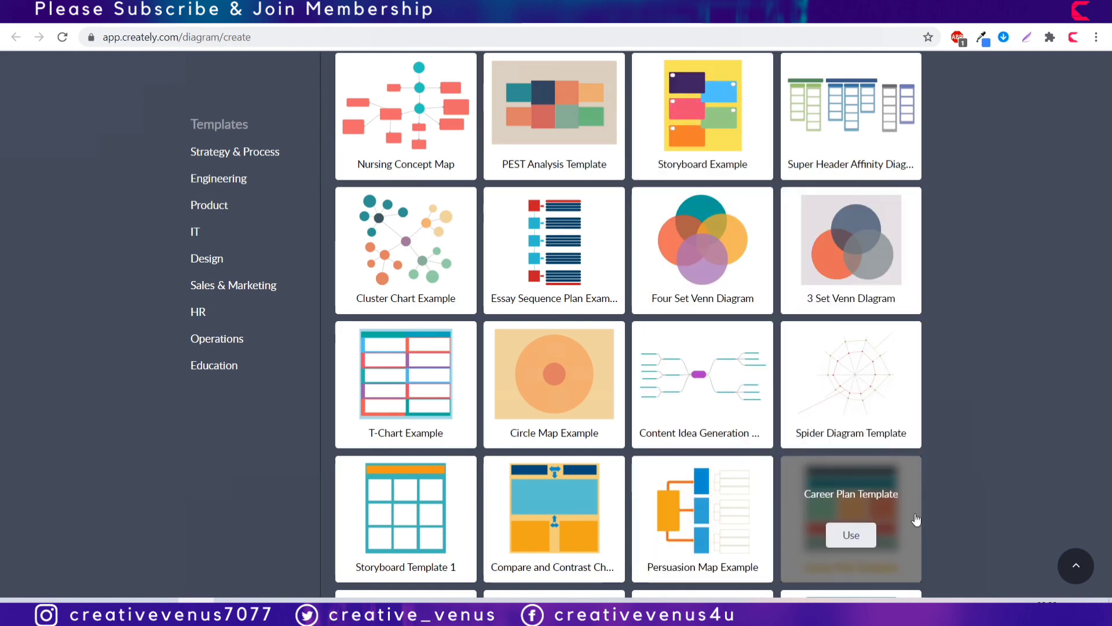
{"action": "scroll", "coordinate": [916, 519], "scroll_direction": "down", "scroll_amount": 3}
{"action": "scroll", "coordinate": [916, 519], "scroll_direction": "up", "scroll_amount": 15}
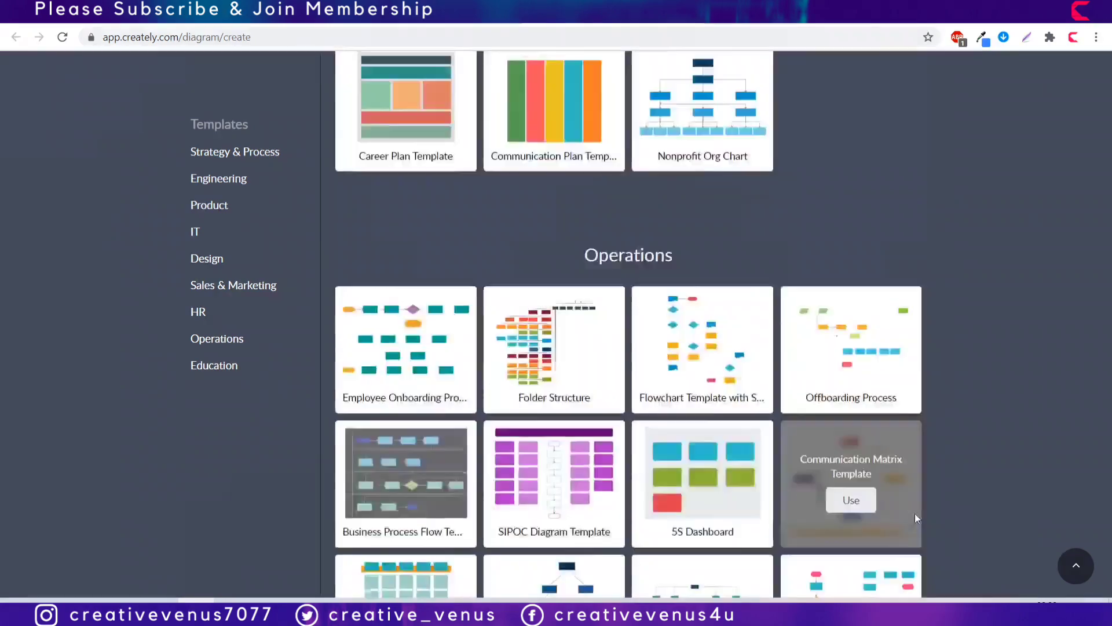
{"action": "scroll", "coordinate": [916, 519], "scroll_direction": "up", "scroll_amount": 10}
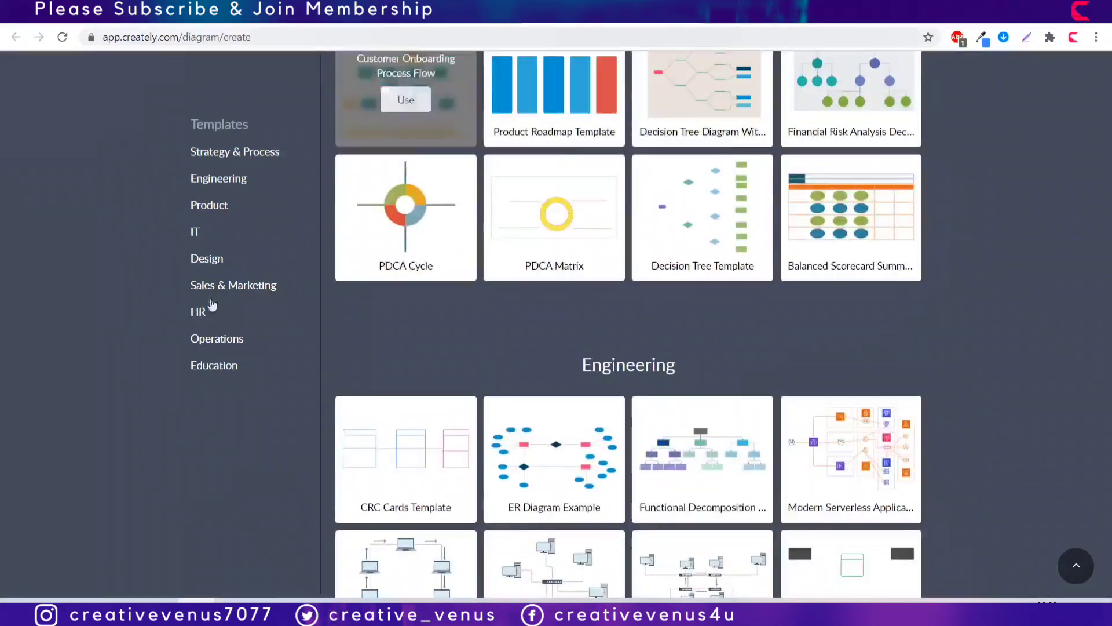
{"action": "left_click", "coordinate": [199, 315]}
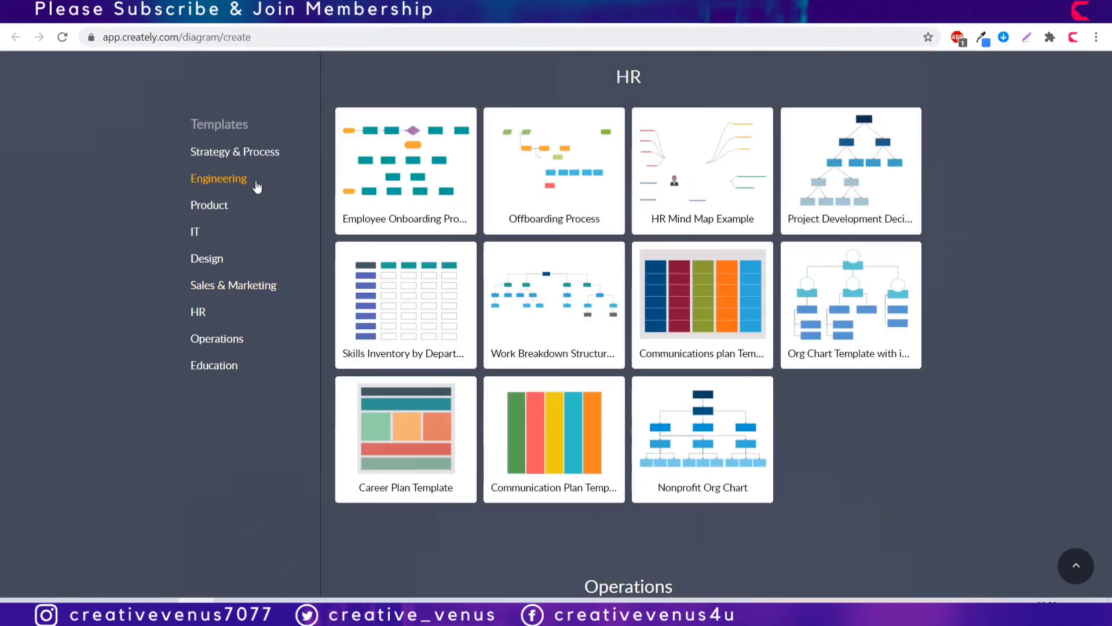
{"action": "mouse_move", "coordinate": [374, 180]}
{"action": "scroll", "coordinate": [373, 180], "scroll_direction": "up", "scroll_amount": 8}
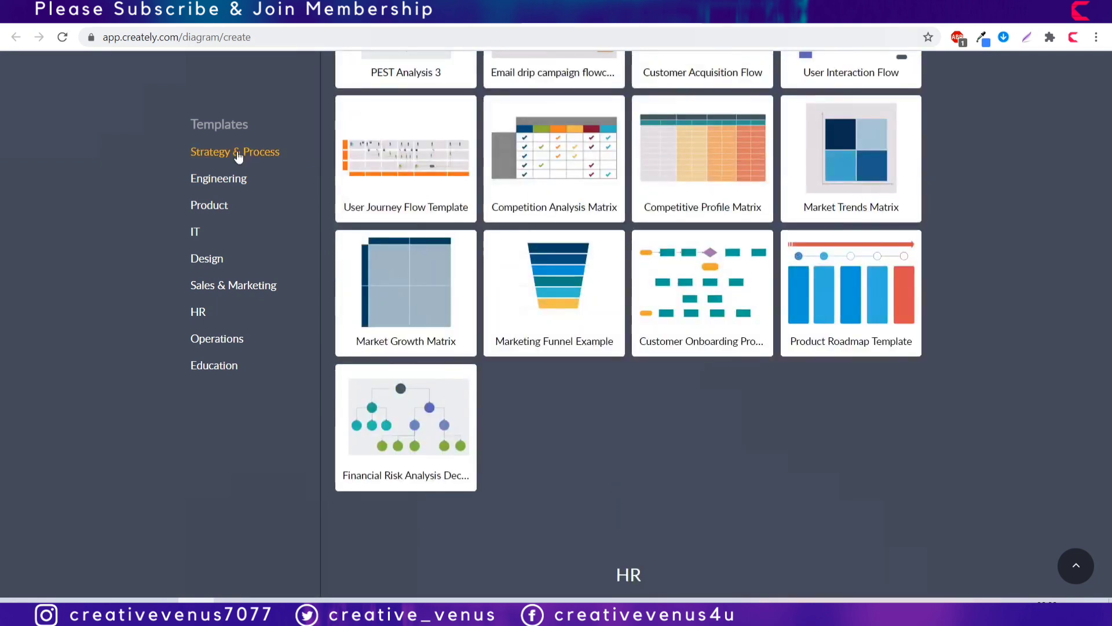
{"action": "left_click", "coordinate": [206, 151]}
{"action": "scroll", "coordinate": [573, 193], "scroll_direction": "up", "scroll_amount": 8}
{"action": "scroll", "coordinate": [573, 193], "scroll_direction": "up", "scroll_amount": 5}
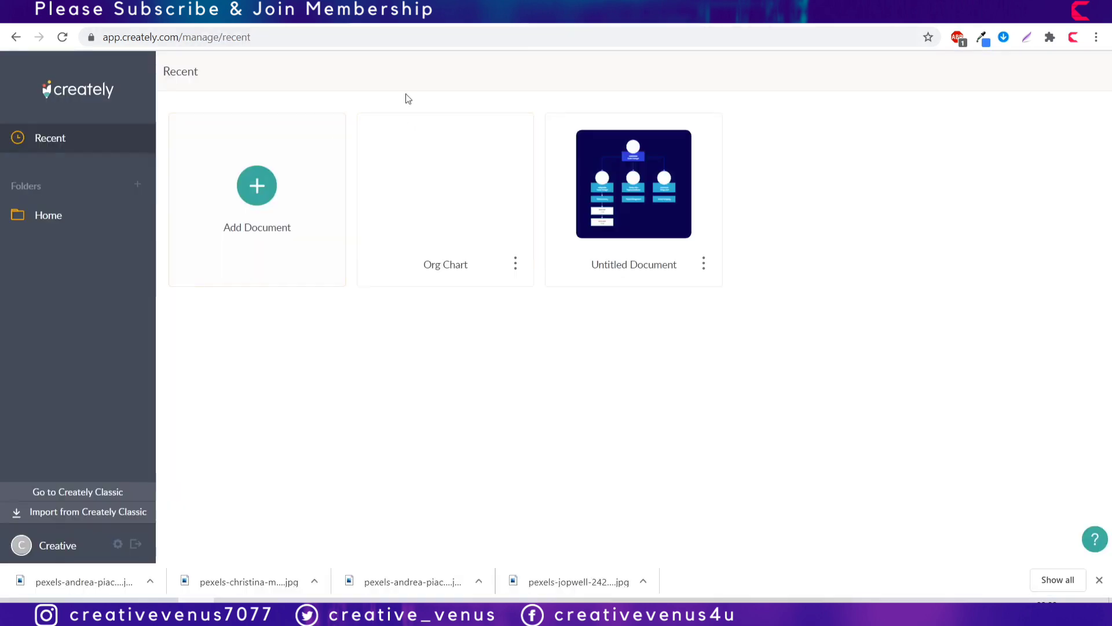
Step: Create a new blank document
{"action": "left_click", "coordinate": [255, 183]}
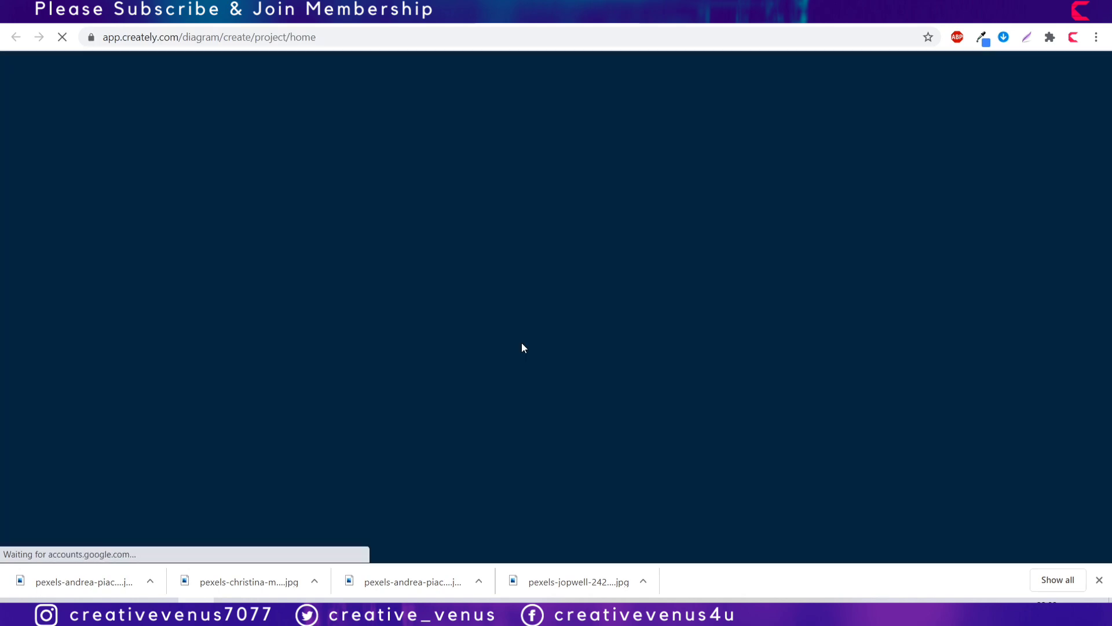
{"action": "left_click", "coordinate": [1100, 581]}
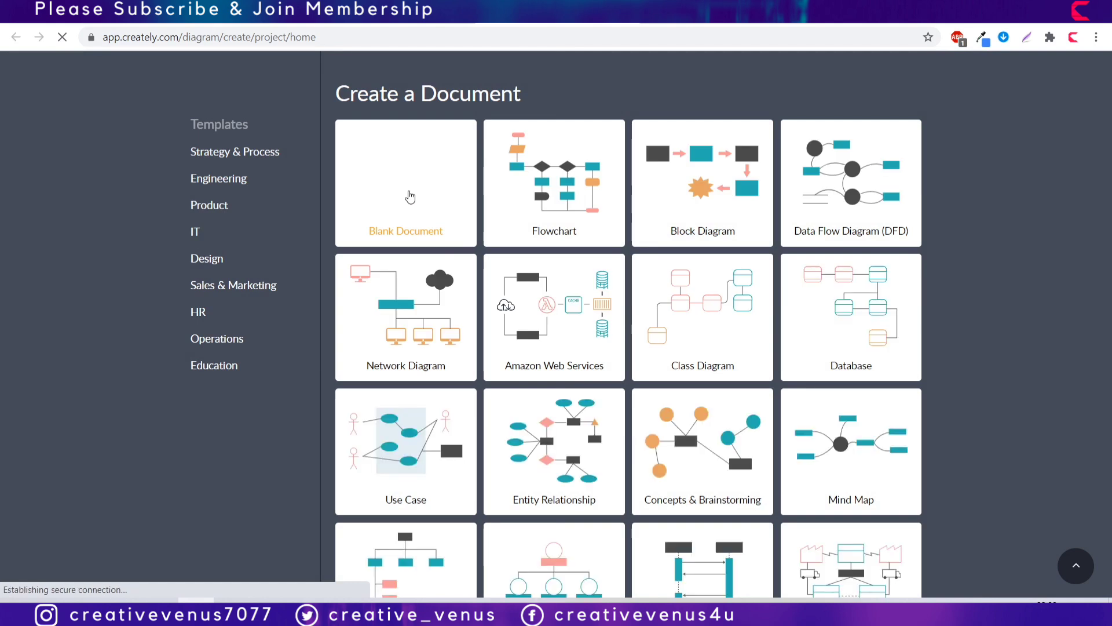
{"action": "left_click", "coordinate": [409, 195]}
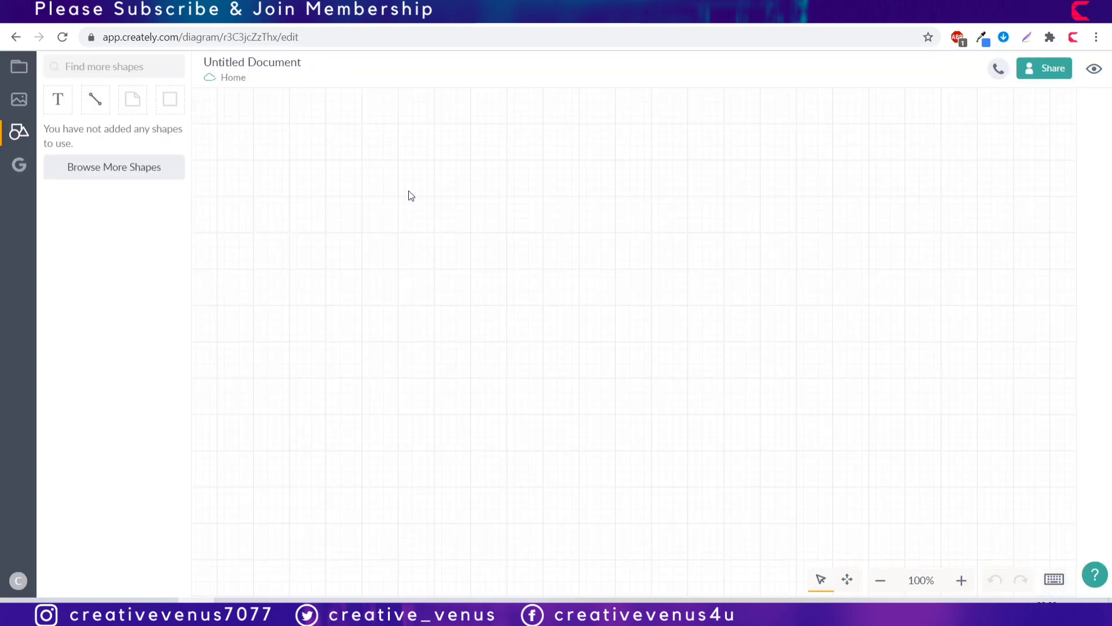
Step: Add the Business > Organizational Charts shape set to the shapes panel
{"action": "left_click", "coordinate": [112, 582]}
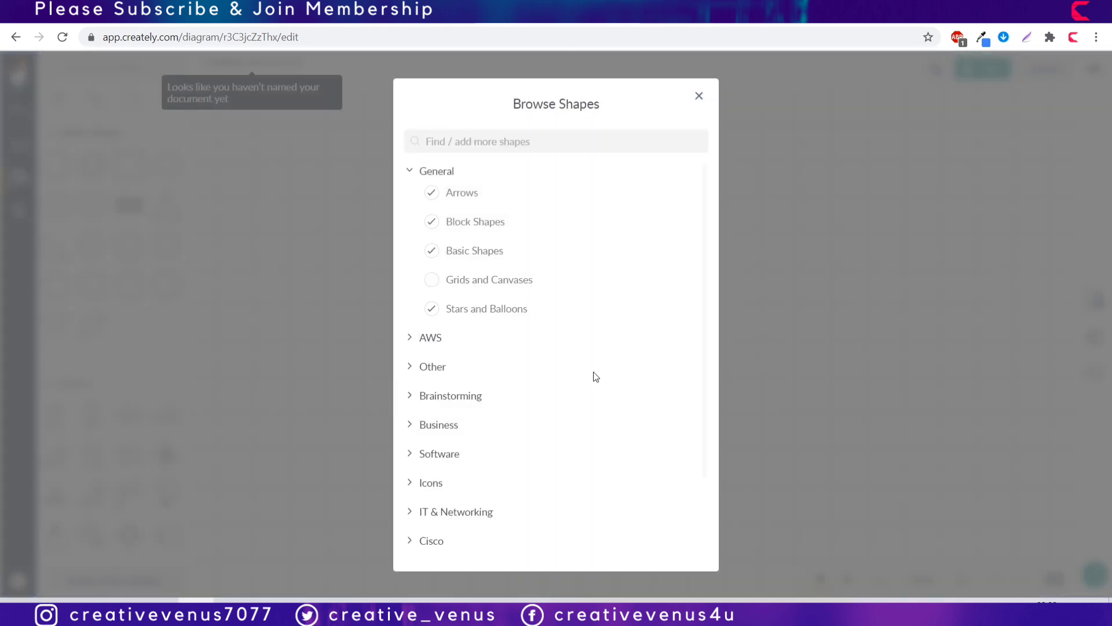
{"action": "left_click", "coordinate": [449, 426]}
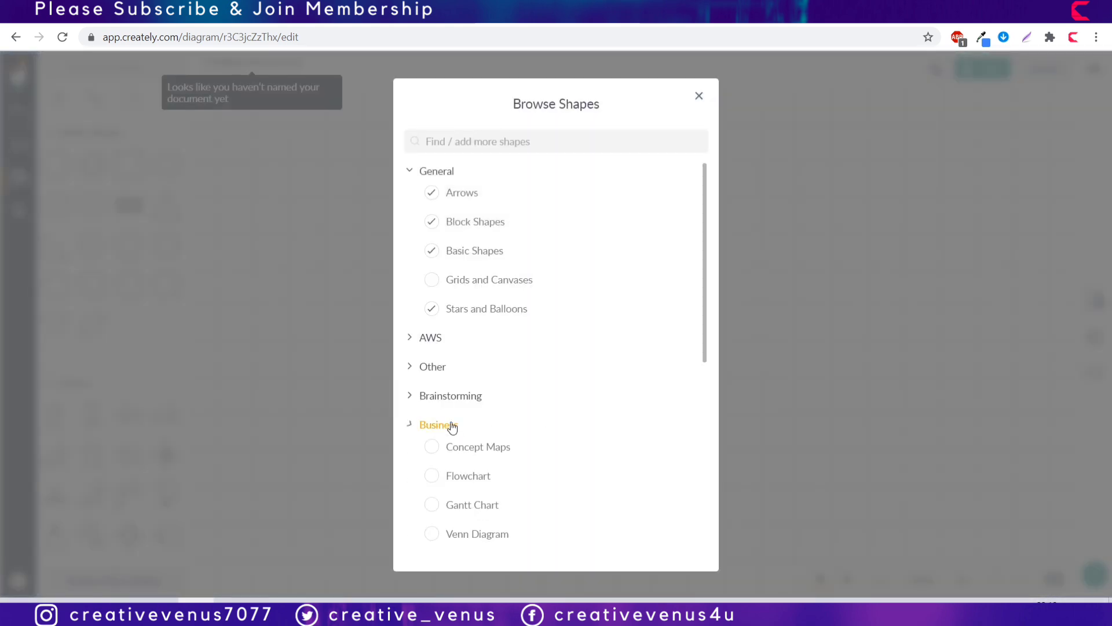
{"action": "scroll", "coordinate": [537, 457], "scroll_direction": "down", "scroll_amount": 2}
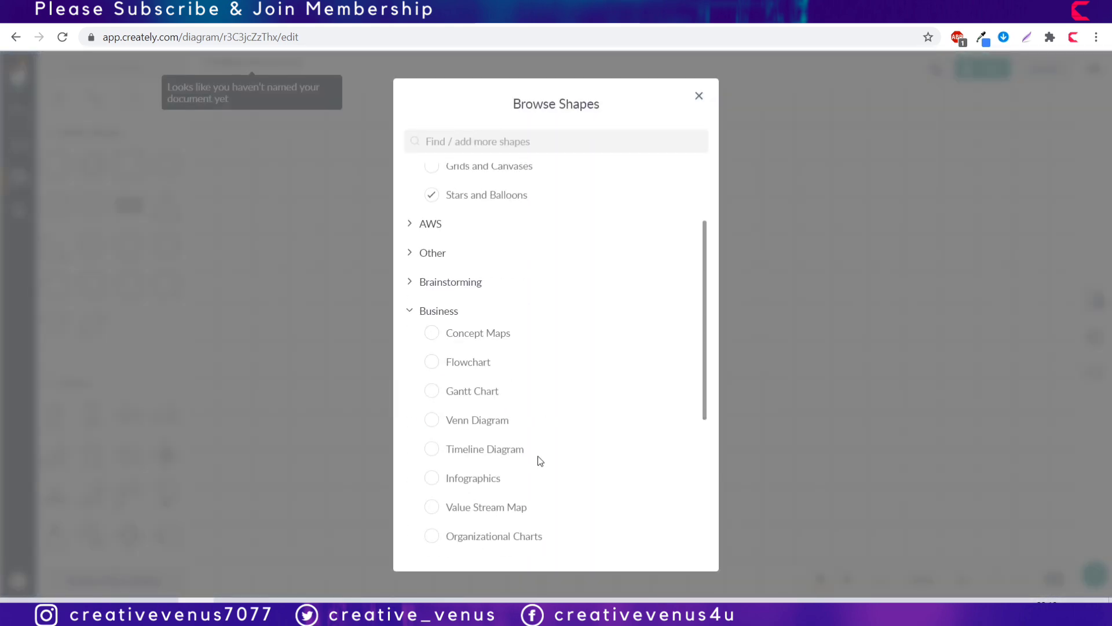
{"action": "left_click", "coordinate": [464, 544]}
{"action": "left_click", "coordinate": [795, 429]}
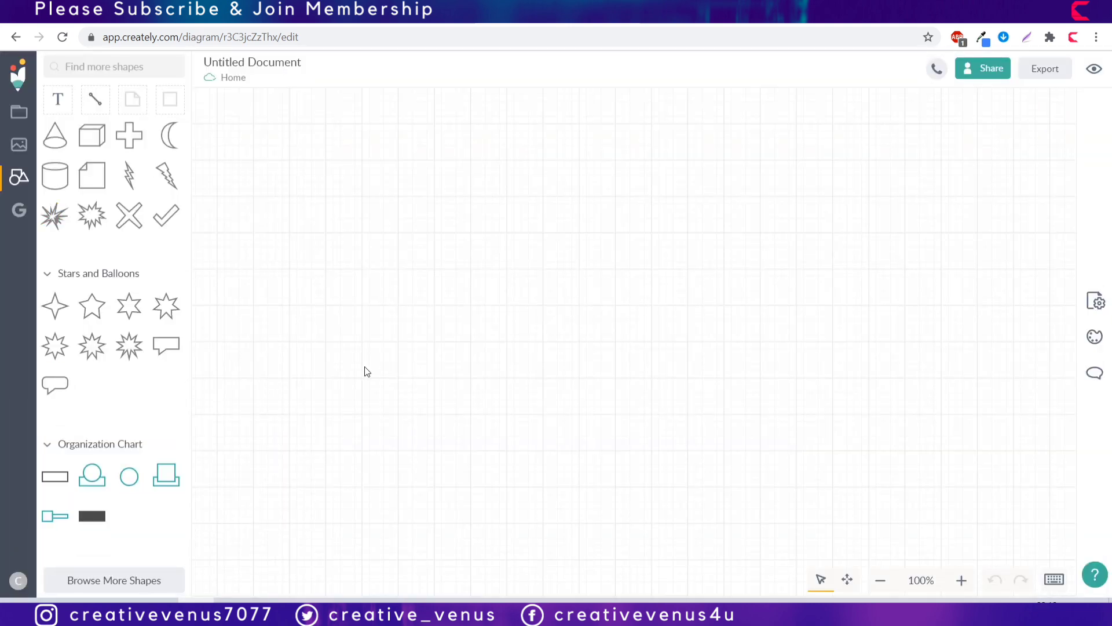
Step: Place a rounded rectangle and stretch it across the page
{"action": "scroll", "coordinate": [76, 272], "scroll_direction": "up", "scroll_amount": 5}
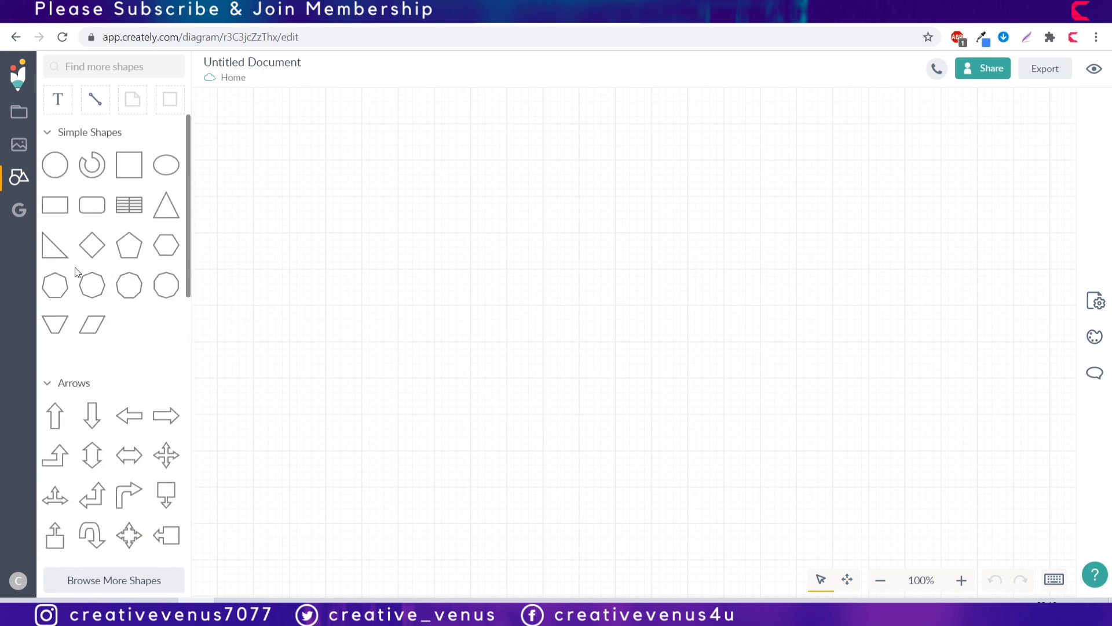
{"action": "left_click_drag", "start_coordinate": [85, 204], "coordinate": [249, 123]}
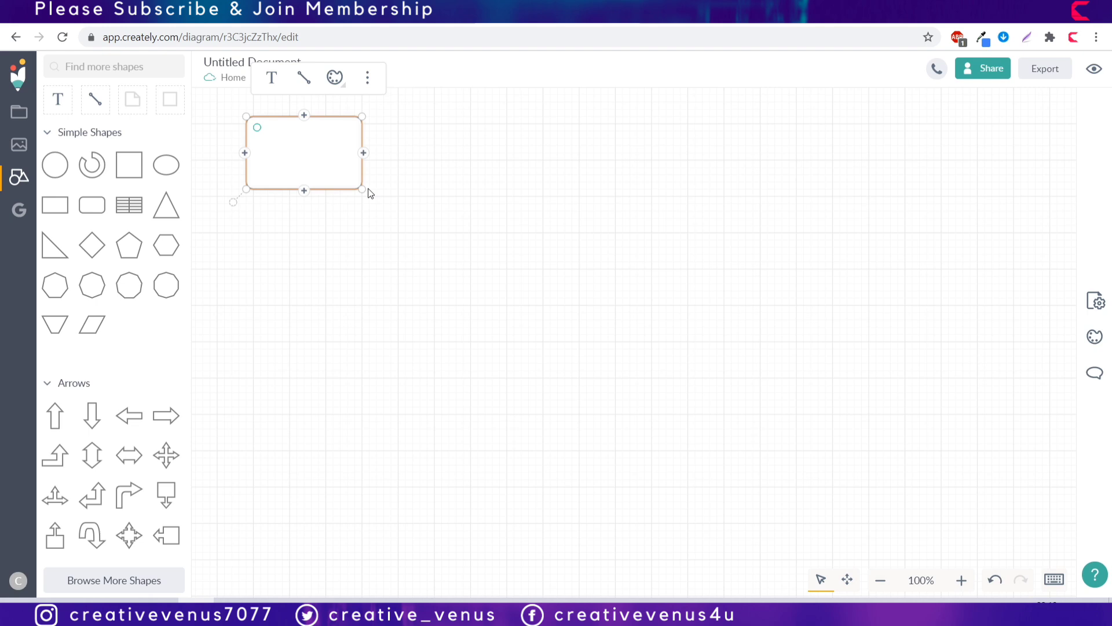
{"action": "left_click_drag", "start_coordinate": [362, 190], "coordinate": [1014, 557]}
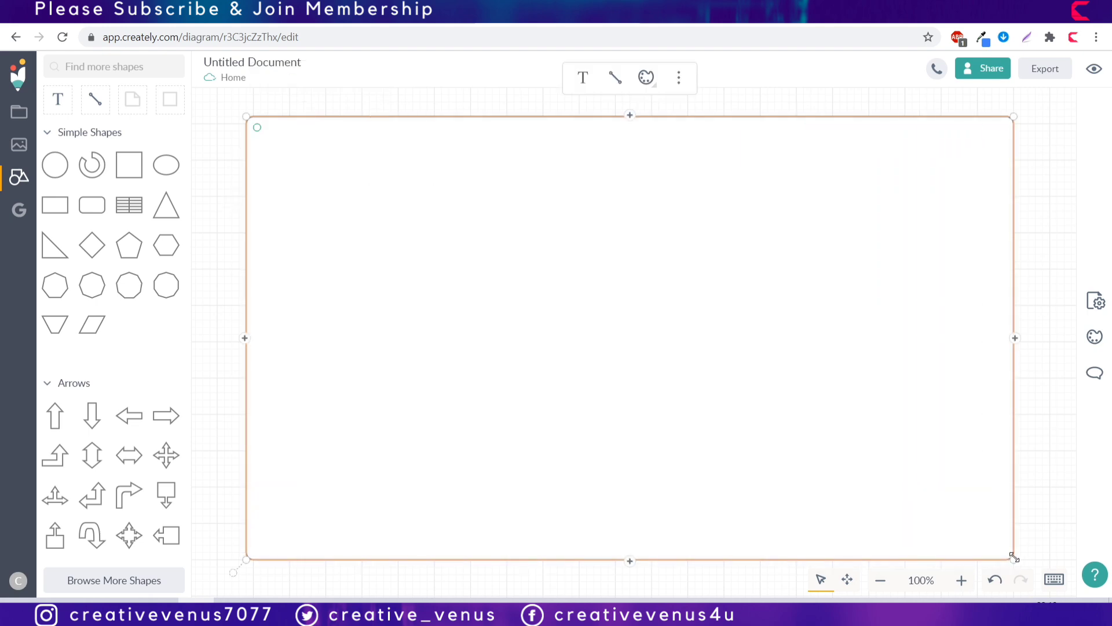
Step: At 80% zoom, widen the frame leftward, raise its top and trim its right side
{"action": "left_click", "coordinate": [880, 580]}
{"action": "left_click", "coordinate": [880, 580]}
{"action": "left_click", "coordinate": [880, 580]}
{"action": "left_click", "coordinate": [880, 580]}
{"action": "left_click", "coordinate": [962, 580]}
{"action": "left_click", "coordinate": [961, 580]}
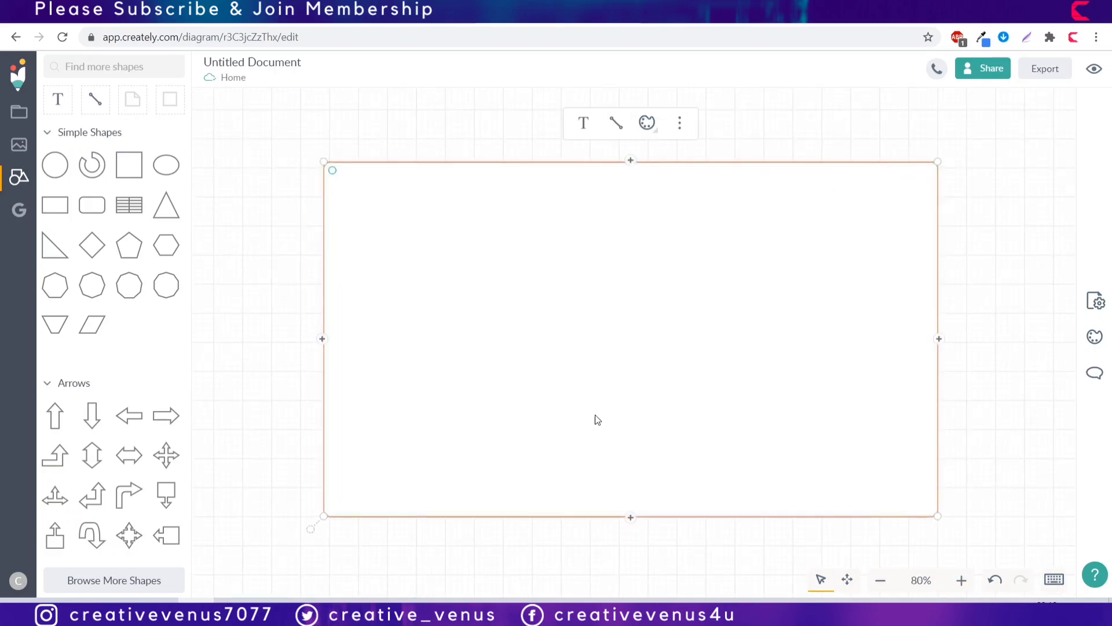
{"action": "left_click_drag", "start_coordinate": [325, 296], "coordinate": [214, 303]}
{"action": "left_click_drag", "start_coordinate": [605, 164], "coordinate": [601, 109]}
{"action": "left_click_drag", "start_coordinate": [937, 350], "coordinate": [909, 371]}
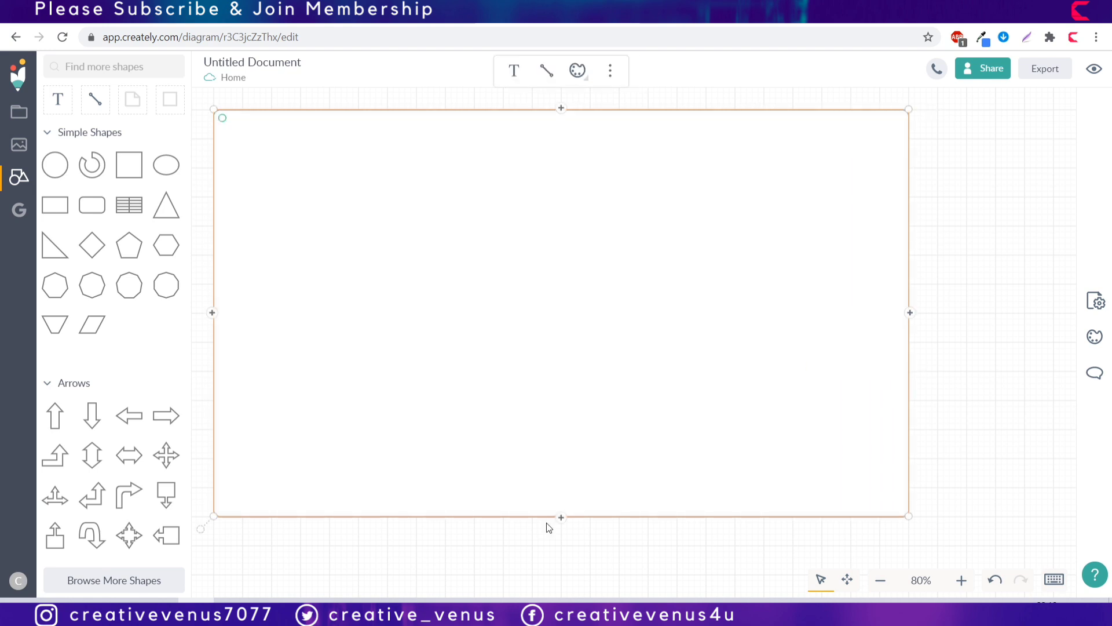
Step: Place an org chart person card and a smaller rounded rectangle inside the frame
{"action": "left_click_drag", "start_coordinate": [616, 516], "coordinate": [614, 575]}
{"action": "scroll", "coordinate": [108, 429], "scroll_direction": "down", "scroll_amount": 10}
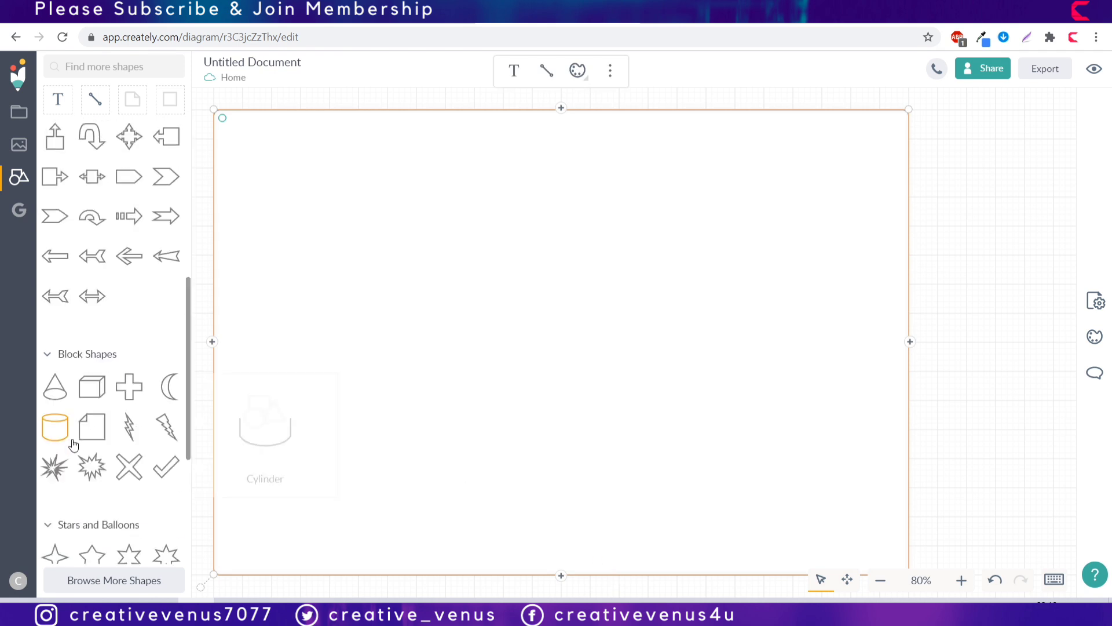
{"action": "left_click_drag", "start_coordinate": [106, 463], "coordinate": [681, 255]}
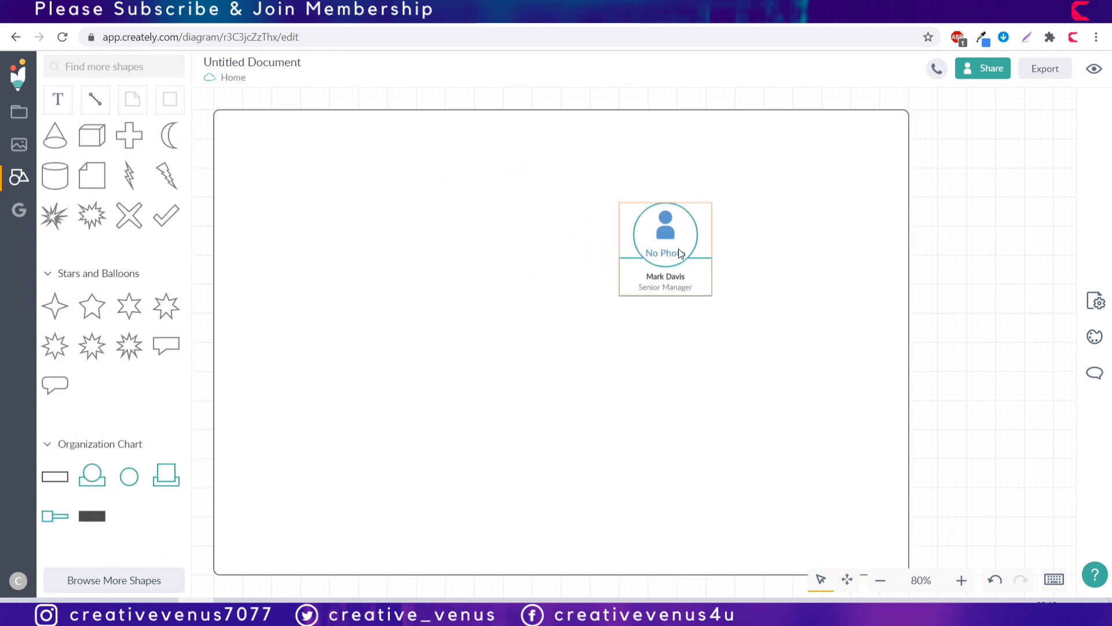
{"action": "scroll", "coordinate": [92, 224], "scroll_direction": "up", "scroll_amount": 10}
{"action": "left_click_drag", "start_coordinate": [100, 210], "coordinate": [365, 189]}
Step: Bring the person card to front and enlarge the small box to enclose it
{"action": "right_click", "coordinate": [663, 273]}
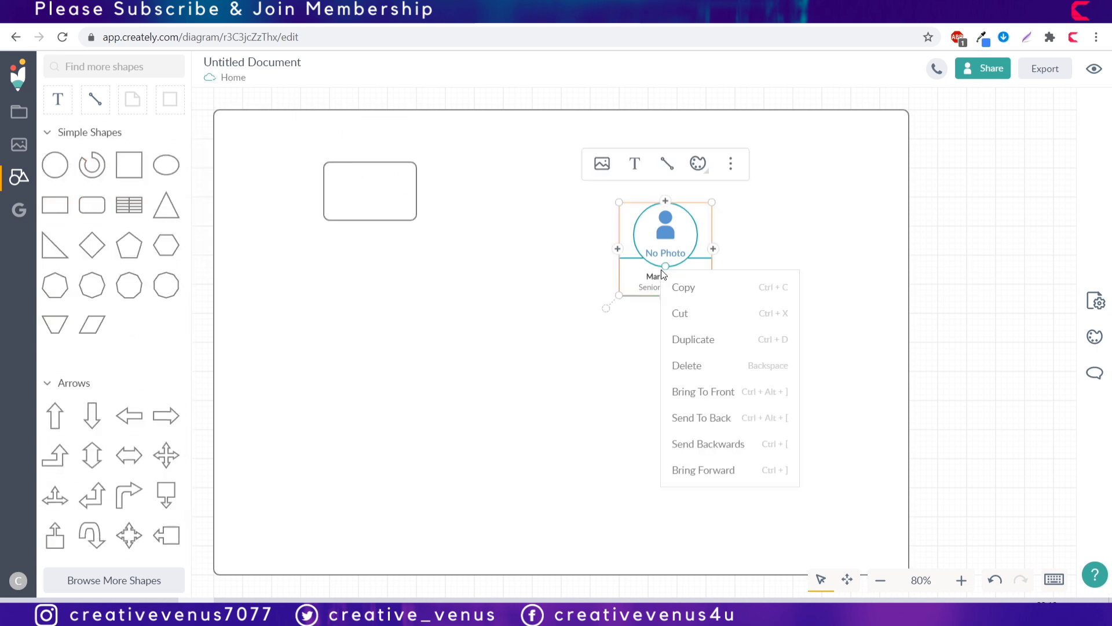
{"action": "left_click", "coordinate": [728, 392]}
{"action": "left_click", "coordinate": [366, 197]}
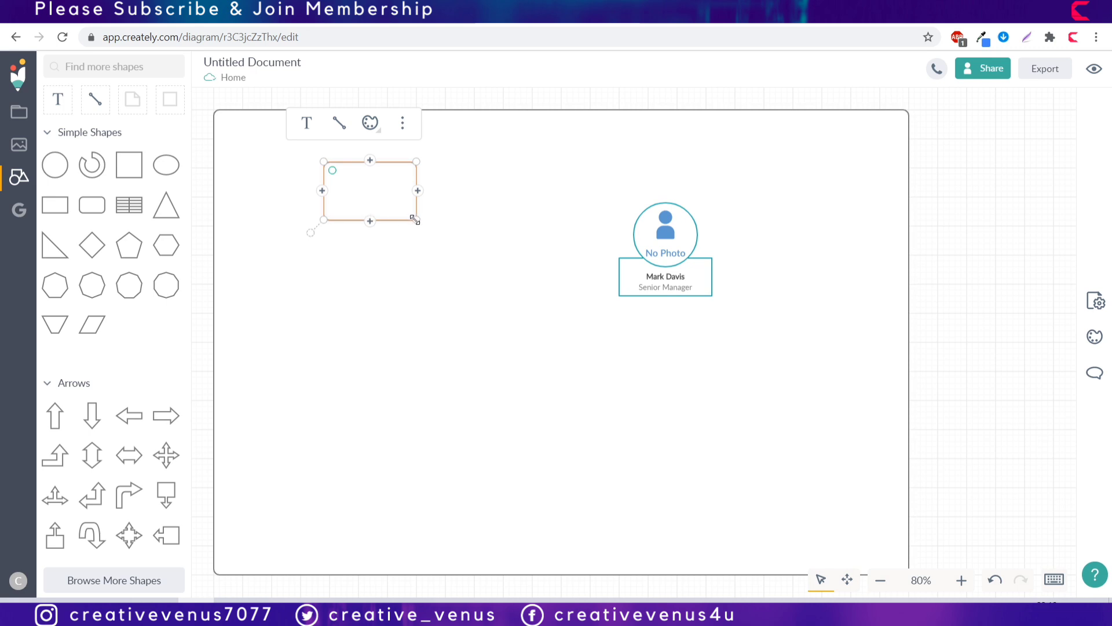
{"action": "left_click_drag", "start_coordinate": [416, 220], "coordinate": [770, 312]}
{"action": "left_click", "coordinate": [676, 278]}
{"action": "left_click_drag", "start_coordinate": [660, 262], "coordinate": [690, 225]}
Step: Duplicate the person card and align the two cards side by side
{"action": "key", "text": "ctrl+d"}
{"action": "left_click", "coordinate": [803, 297]}
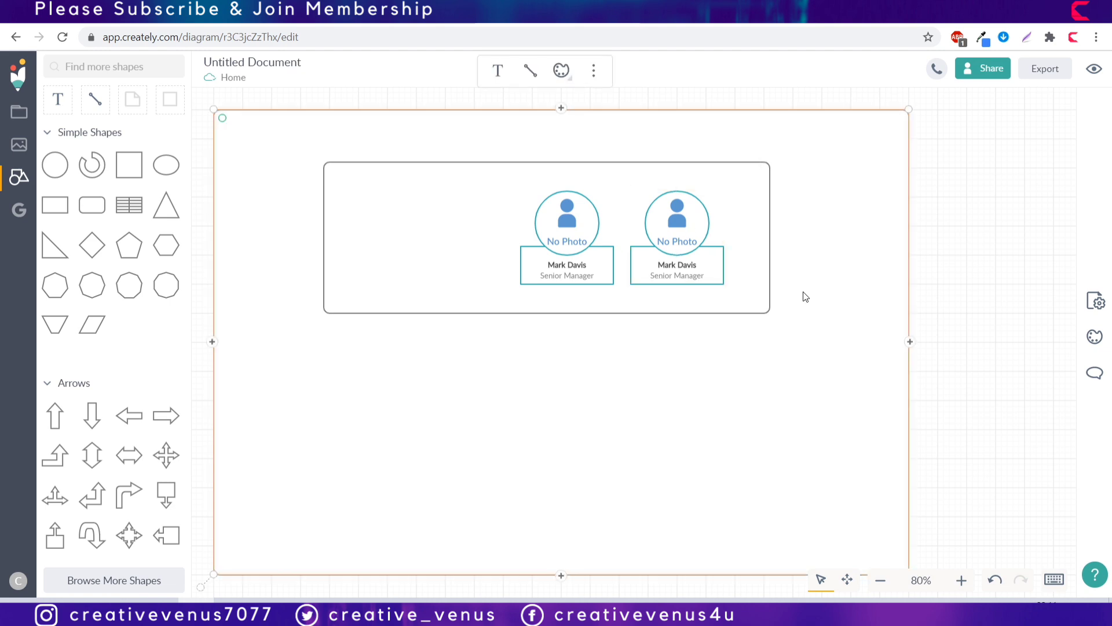
{"action": "left_click", "coordinate": [680, 258]}
{"action": "left_click", "coordinate": [555, 262], "text": "shift"}
{"action": "left_click", "coordinate": [574, 167]}
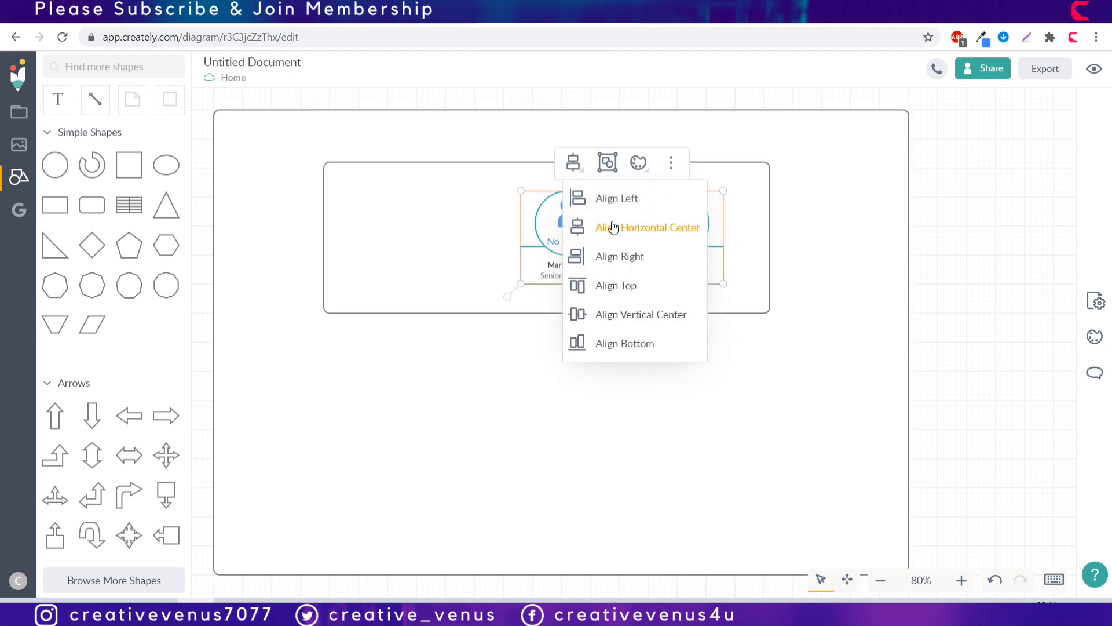
{"action": "left_click", "coordinate": [621, 284]}
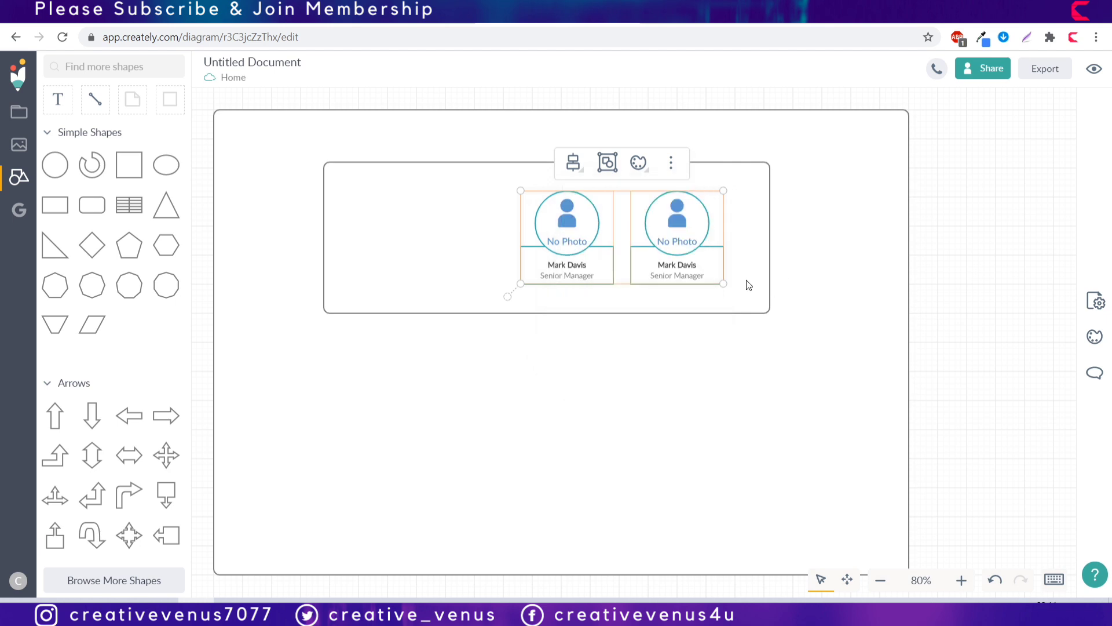
{"action": "left_click", "coordinate": [742, 306]}
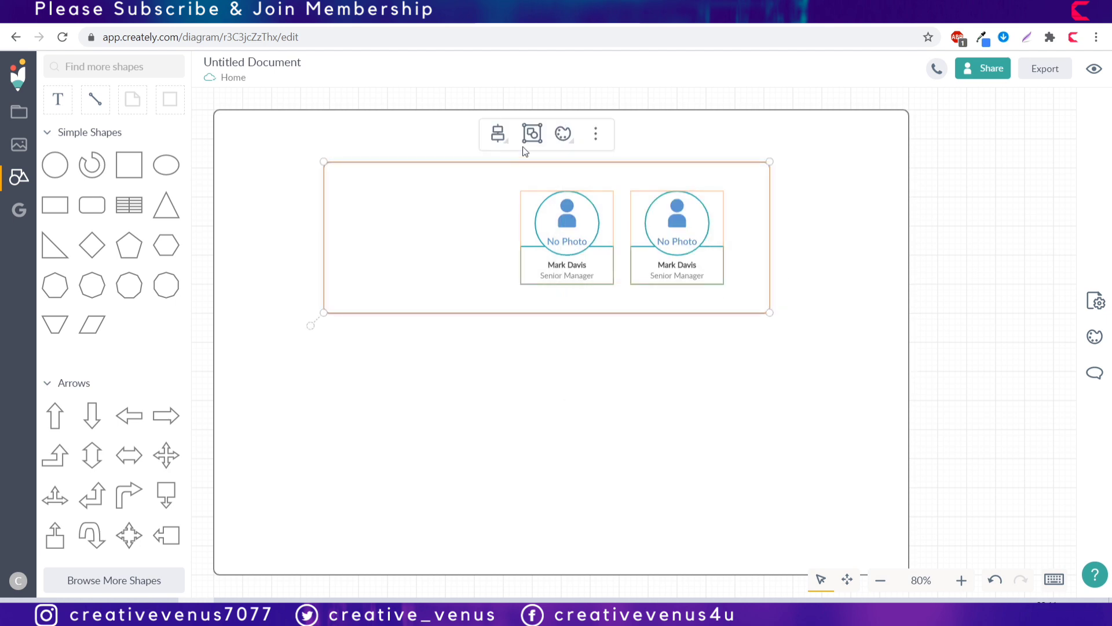
{"action": "left_click", "coordinate": [497, 133]}
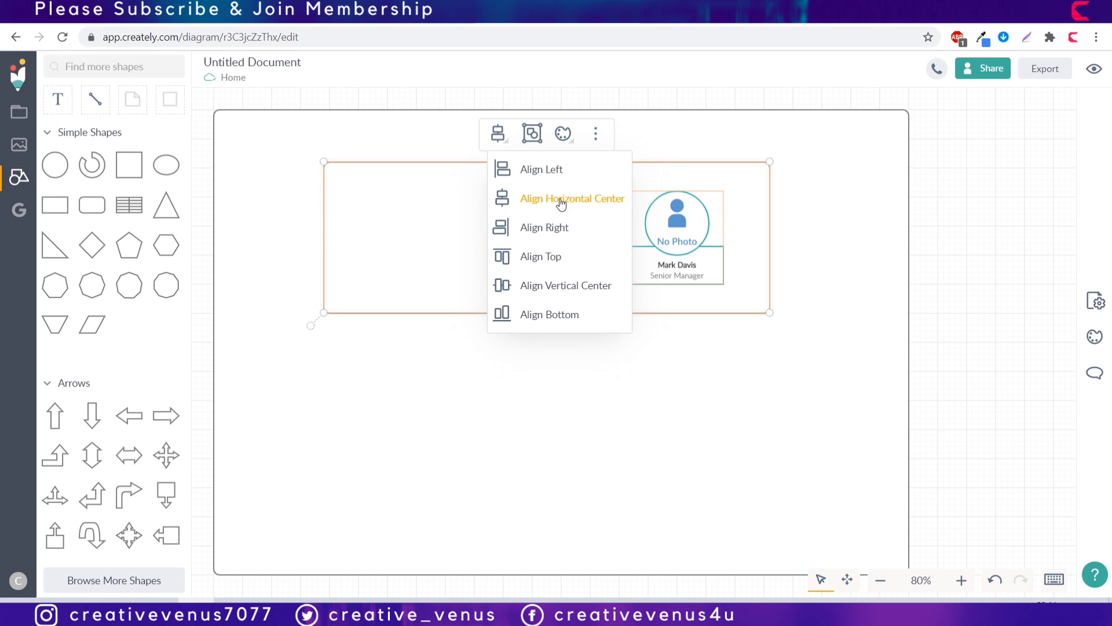
Step: Align the inner box and add a 'Directors' text label inside it
{"action": "left_click", "coordinate": [571, 285]}
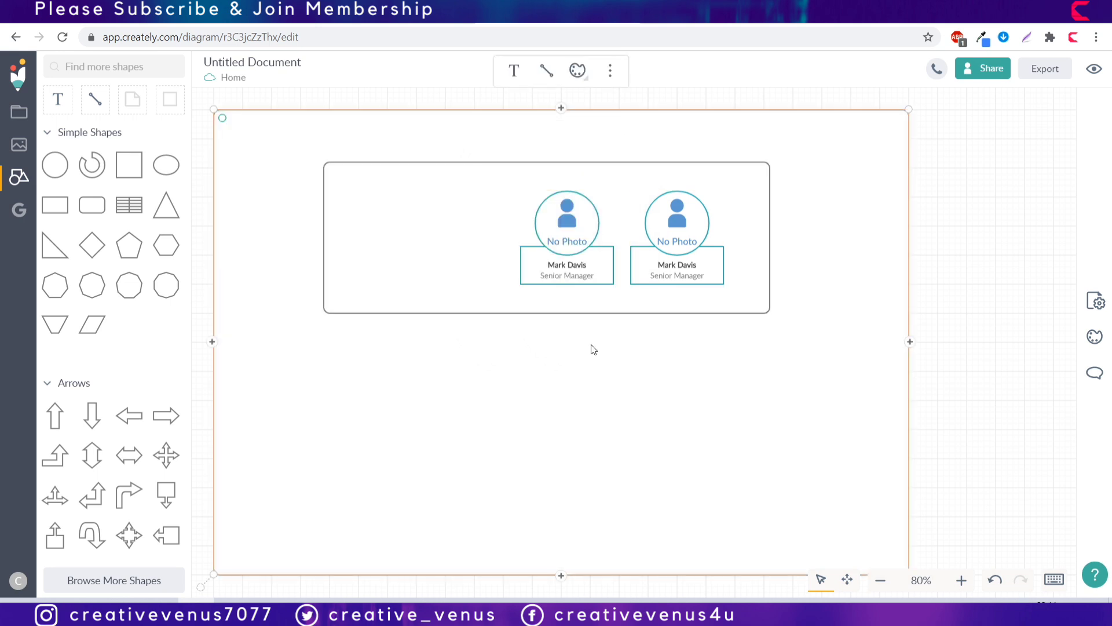
{"action": "left_click", "coordinate": [58, 99]}
{"action": "left_click", "coordinate": [335, 218]}
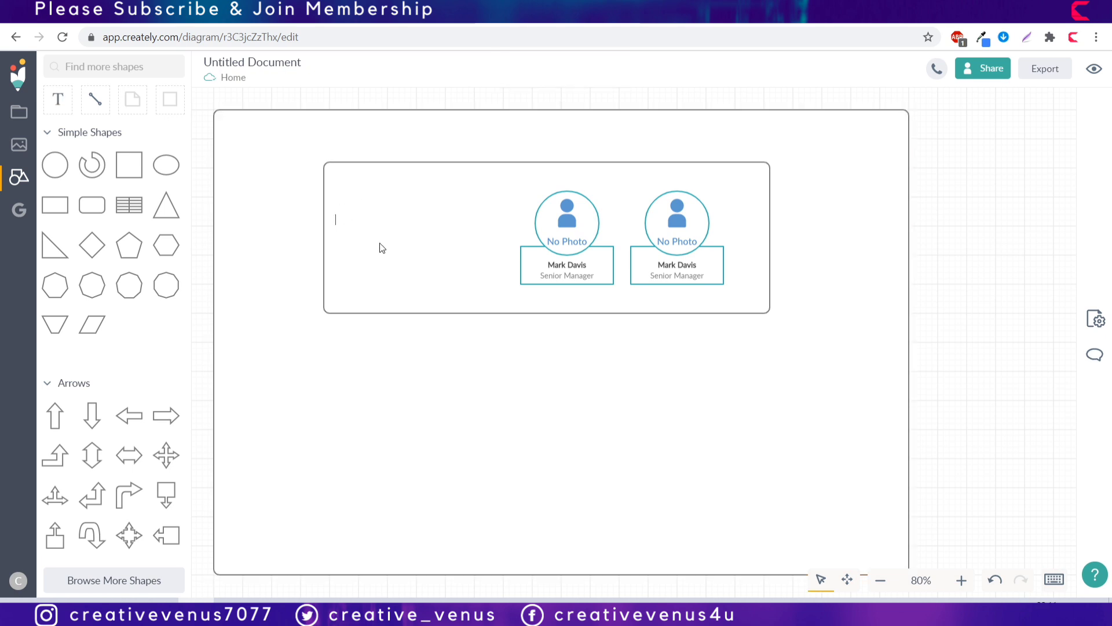
{"action": "type", "text": "directors"}
{"action": "key", "text": "ctrl+a"}
{"action": "left_click", "coordinate": [341, 221]}
{"action": "key", "text": "shift+Right"}
{"action": "type", "text": "D"}
Step: Color the Directors label 81F4E1, using the code copied from the colour notes
{"action": "key", "text": "ctrl+a"}
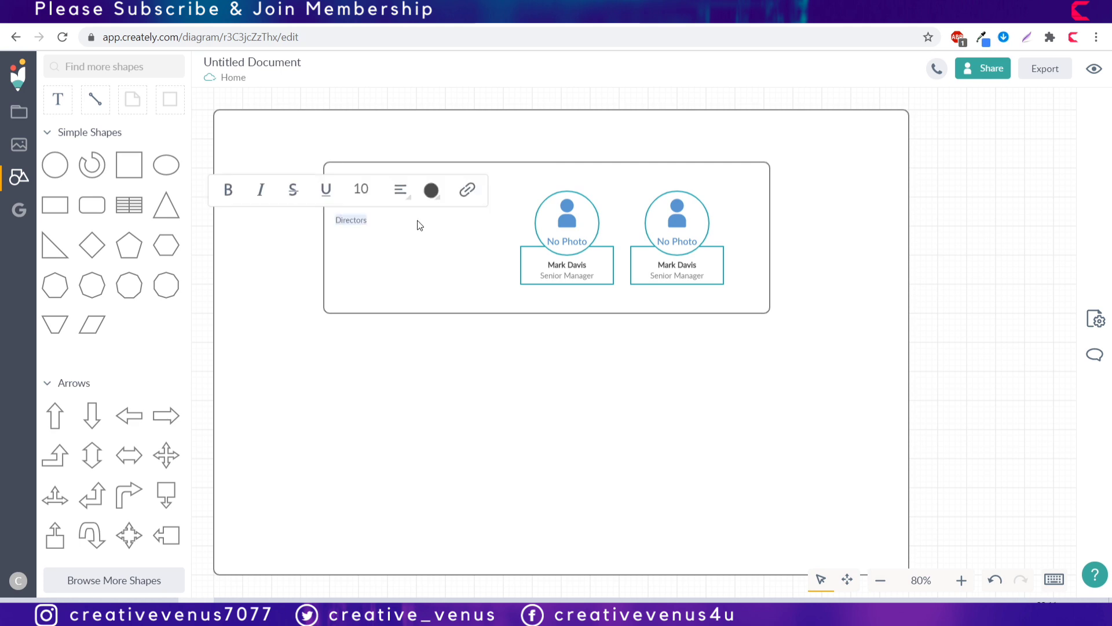
{"action": "left_click", "coordinate": [431, 190]}
{"action": "left_click", "coordinate": [401, 190]}
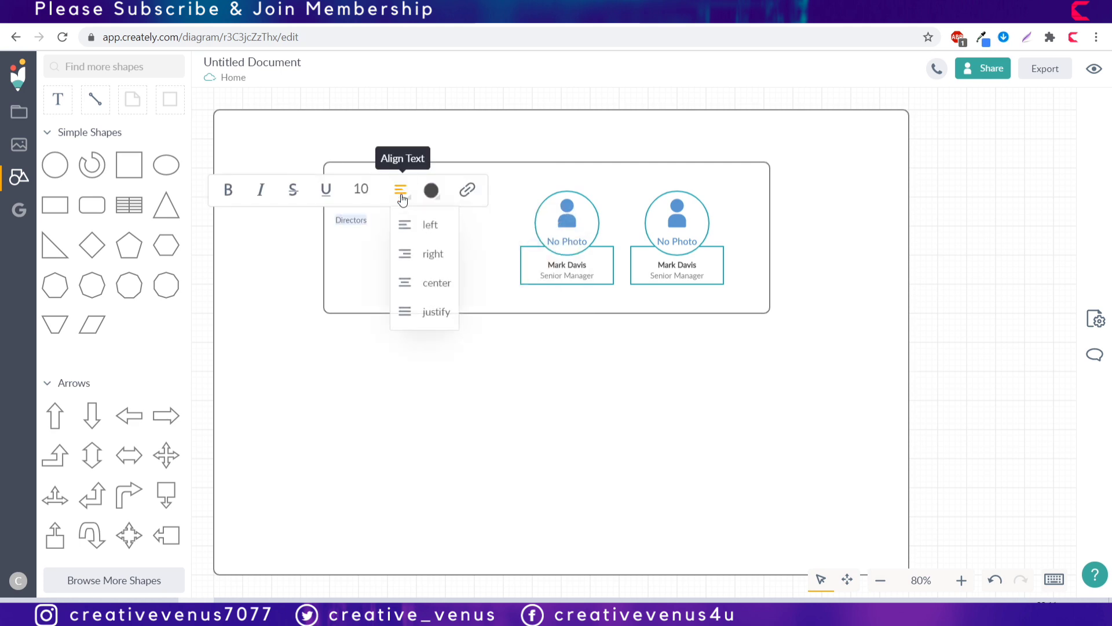
{"action": "key", "text": "alt+Tab"}
{"action": "key", "text": "Up"}
{"action": "key", "text": "Up"}
{"action": "key", "text": "shift+Home"}
{"action": "key", "text": "ctrl+c"}
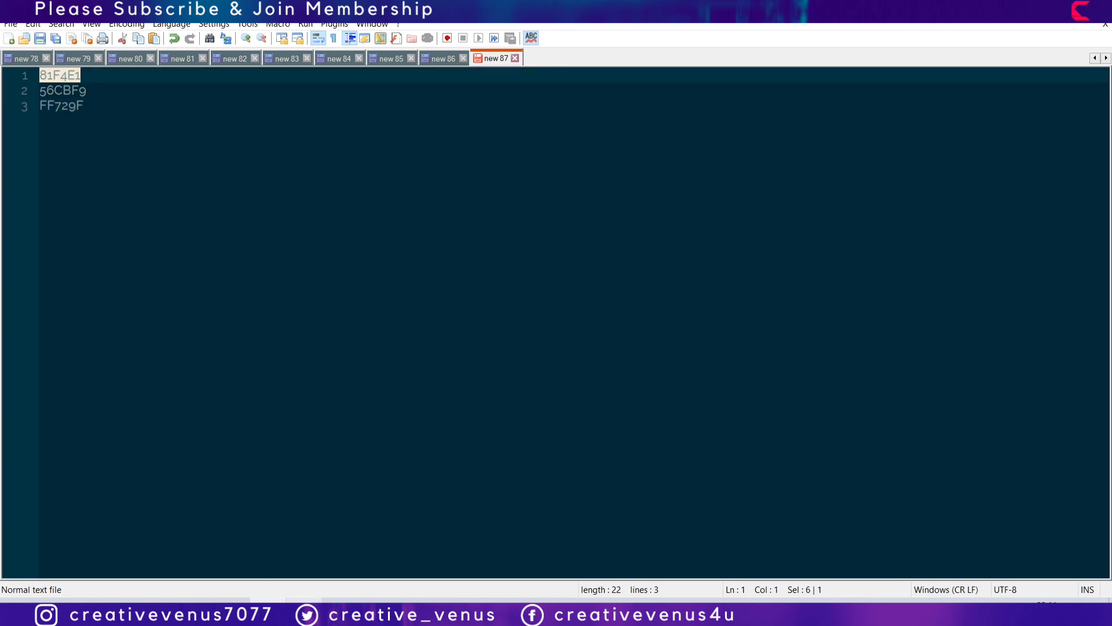
{"action": "key", "text": "alt+Tab"}
{"action": "left_click", "coordinate": [439, 195]}
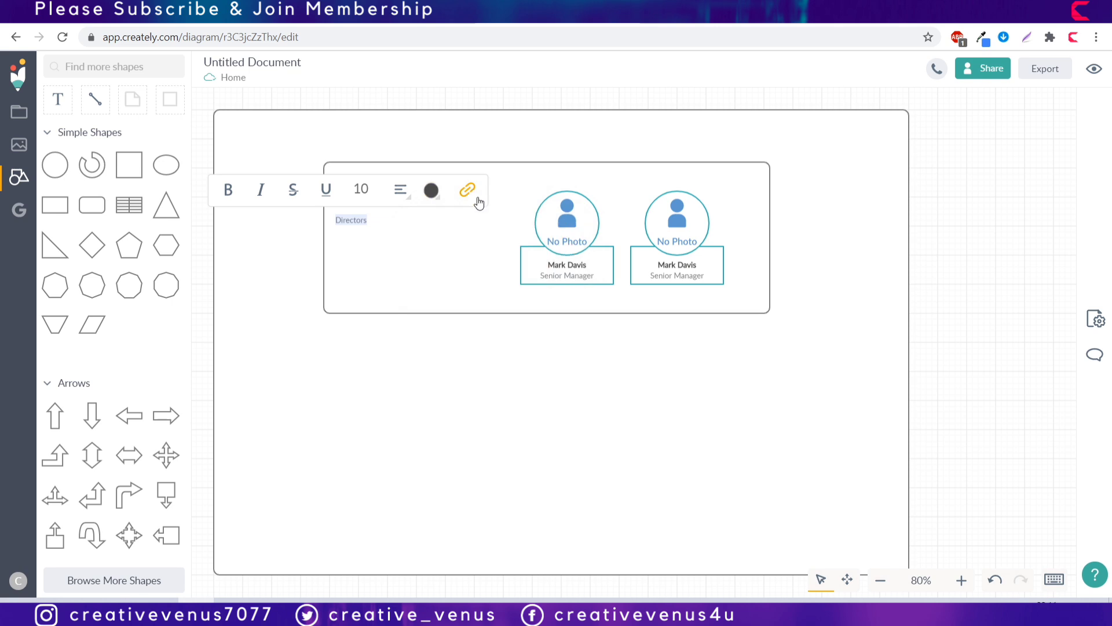
{"action": "left_click", "coordinate": [1096, 320]}
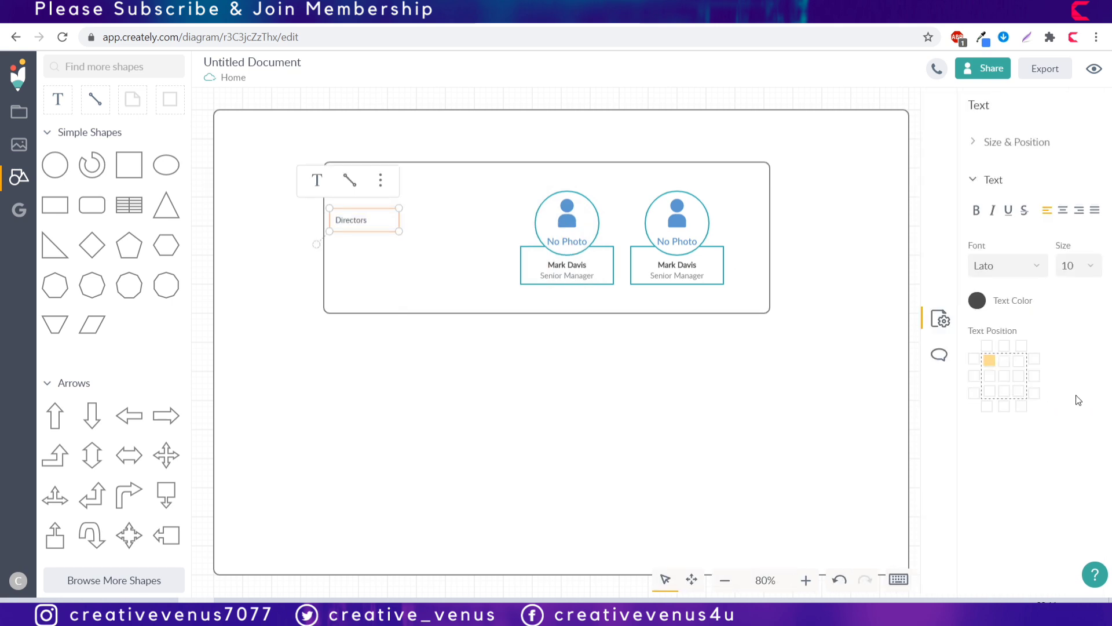
{"action": "left_click", "coordinate": [977, 300]}
{"action": "key", "text": "ctrl+a"}
{"action": "key", "text": "ctrl+v"}
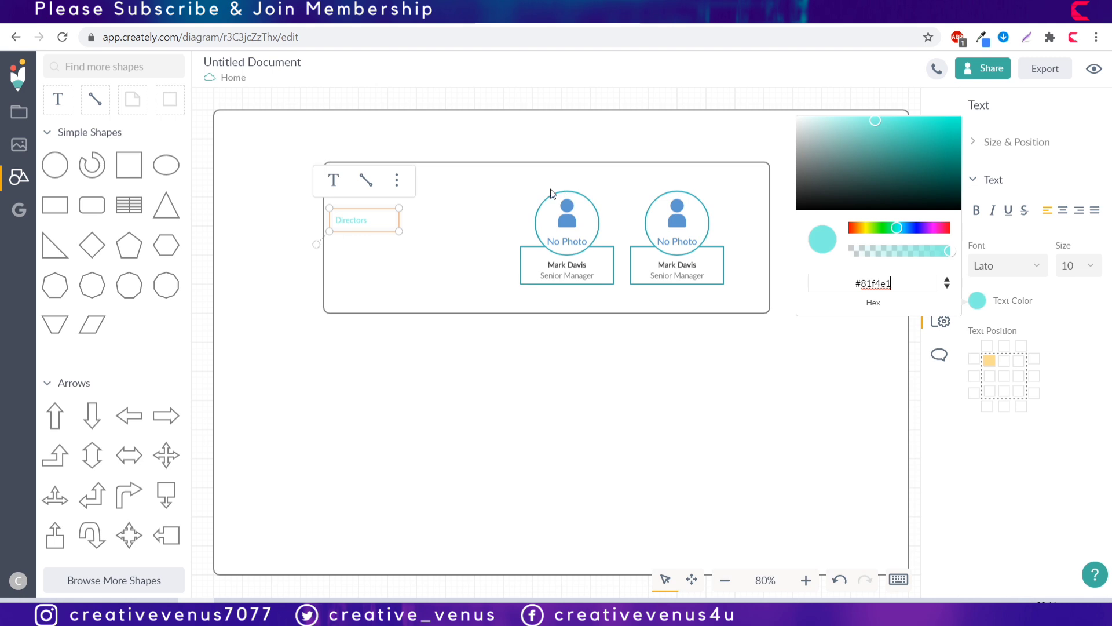
Step: Set the Directors label to size 18 in Montserrat font
{"action": "left_click", "coordinate": [1078, 265]}
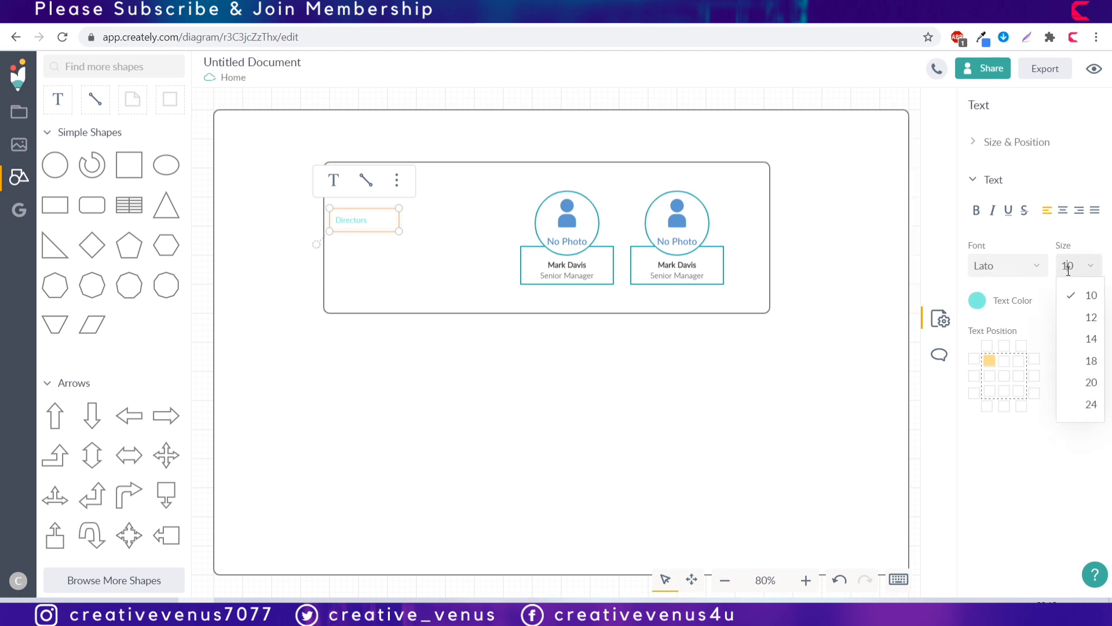
{"action": "left_click", "coordinate": [1088, 361]}
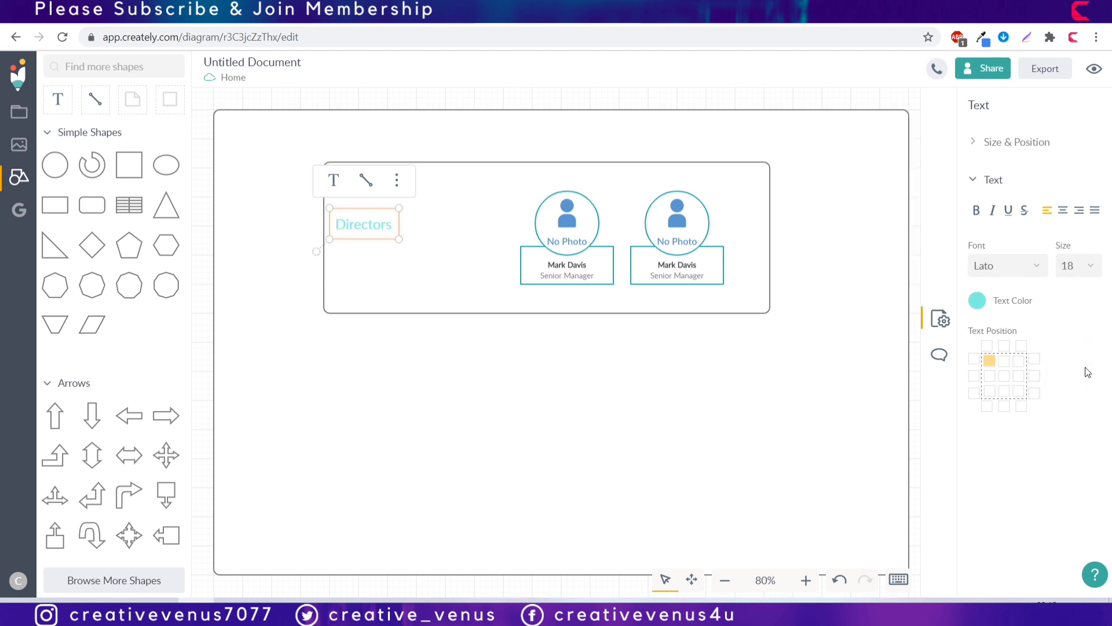
{"action": "left_click", "coordinate": [1034, 265]}
{"action": "scroll", "coordinate": [1019, 390], "scroll_direction": "down", "scroll_amount": 3}
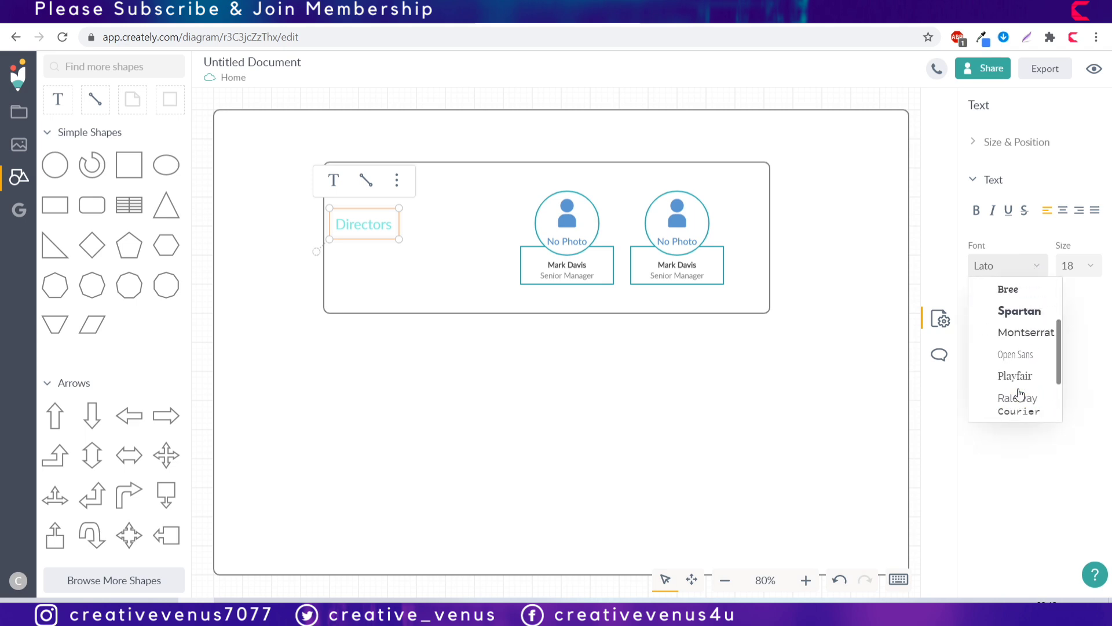
{"action": "left_click", "coordinate": [1015, 340]}
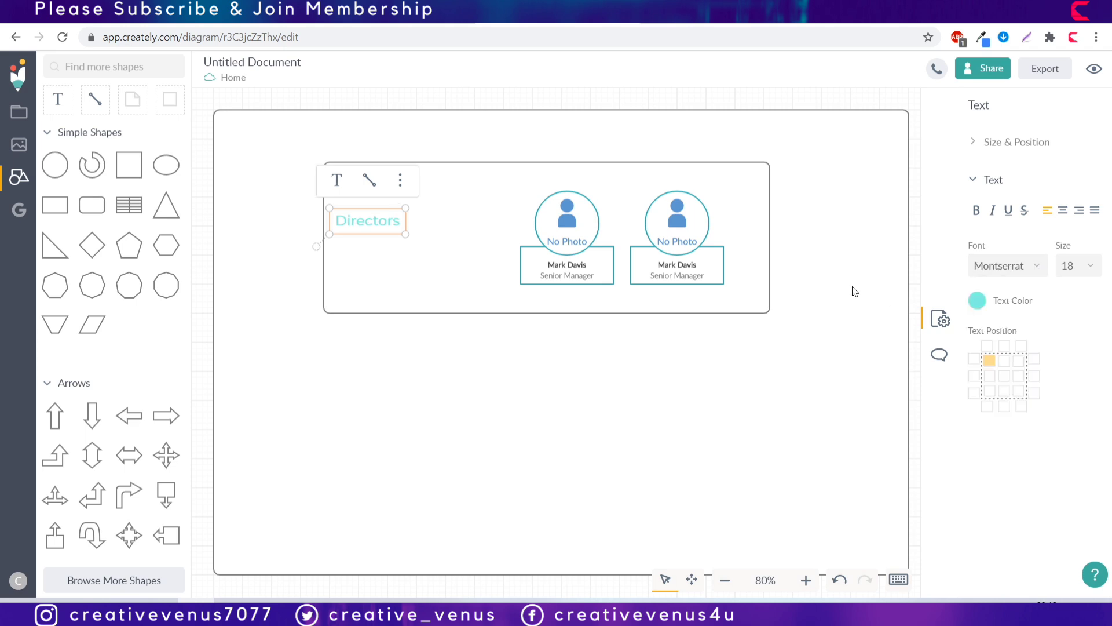
Step: Change the Directors text colour to grey
{"action": "left_click", "coordinate": [978, 300]}
{"action": "left_click_drag", "start_coordinate": [891, 184], "coordinate": [771, 158]}
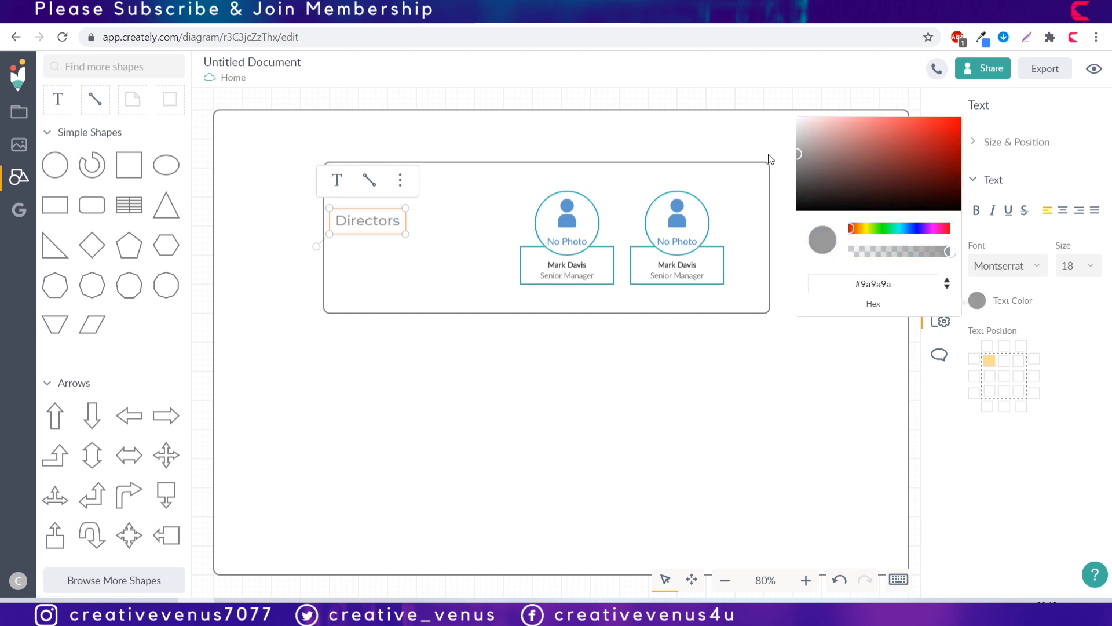
{"action": "left_click", "coordinate": [1013, 453]}
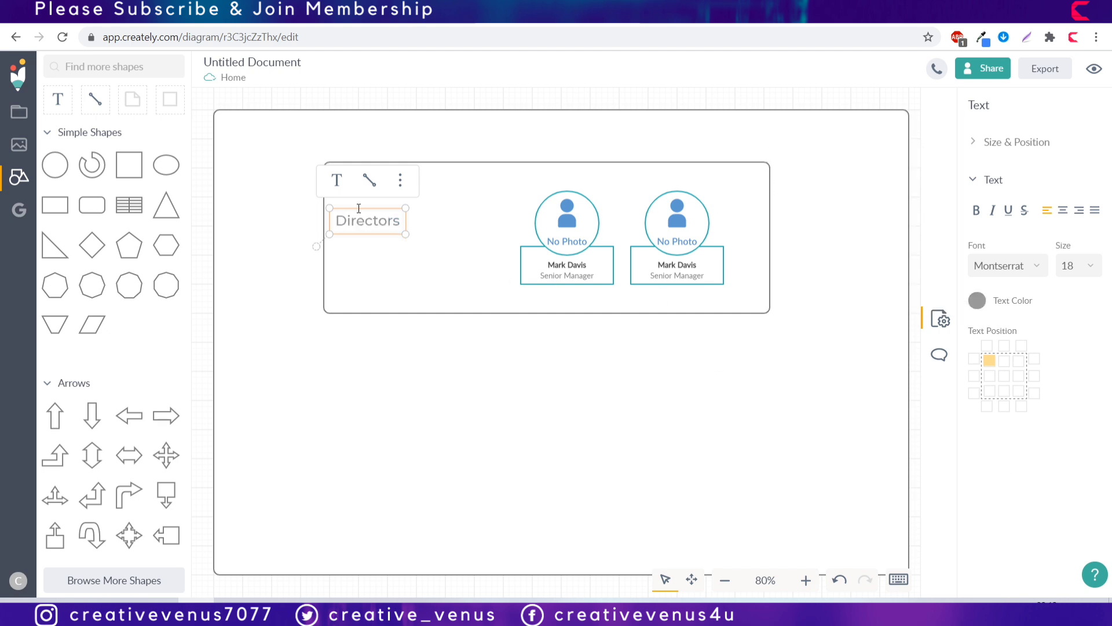
{"action": "left_click", "coordinate": [337, 180]}
{"action": "left_click", "coordinate": [342, 247]}
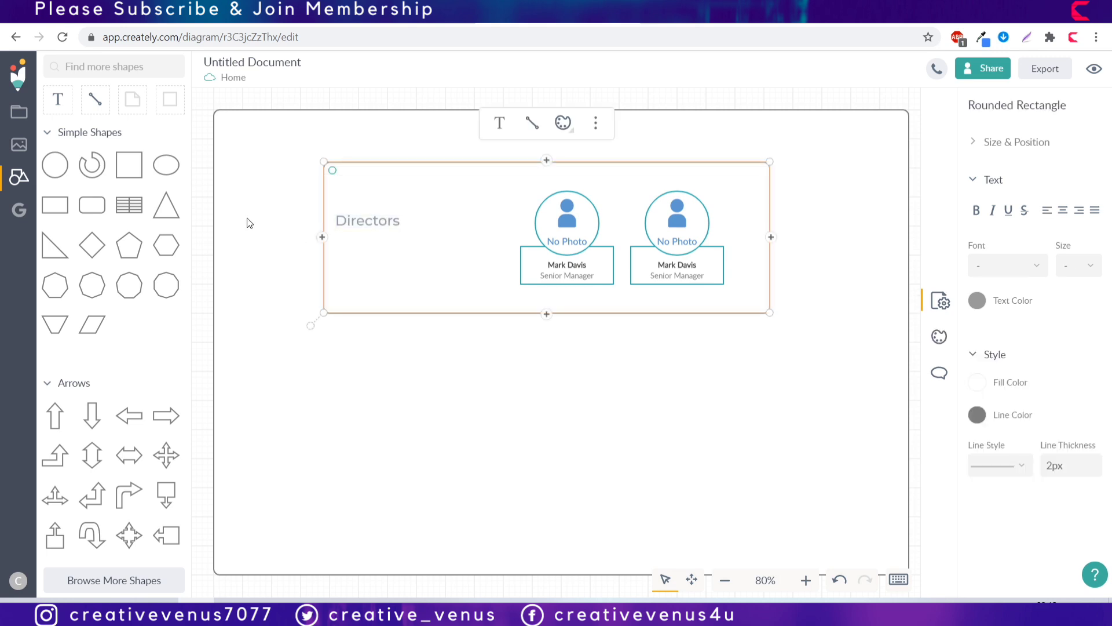
Step: Add dark two-line text 'This is a dummy text. Please add' / 'channel' under Directors
{"action": "left_click", "coordinate": [58, 100]}
{"action": "left_click", "coordinate": [341, 235]}
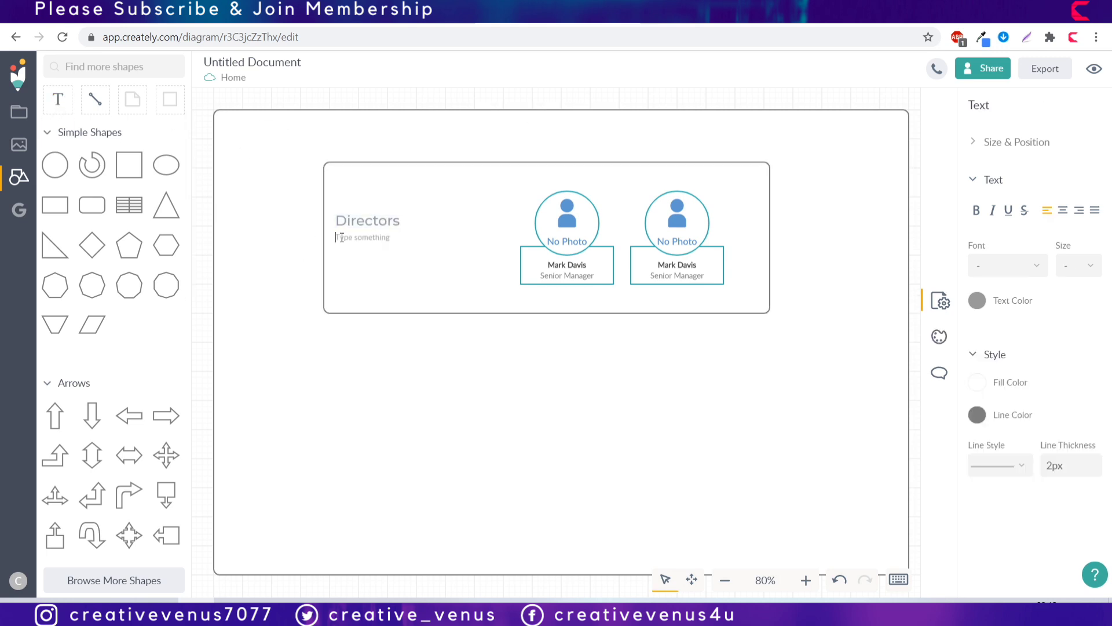
{"action": "type", "text": "This is a dummy text. Ple"}
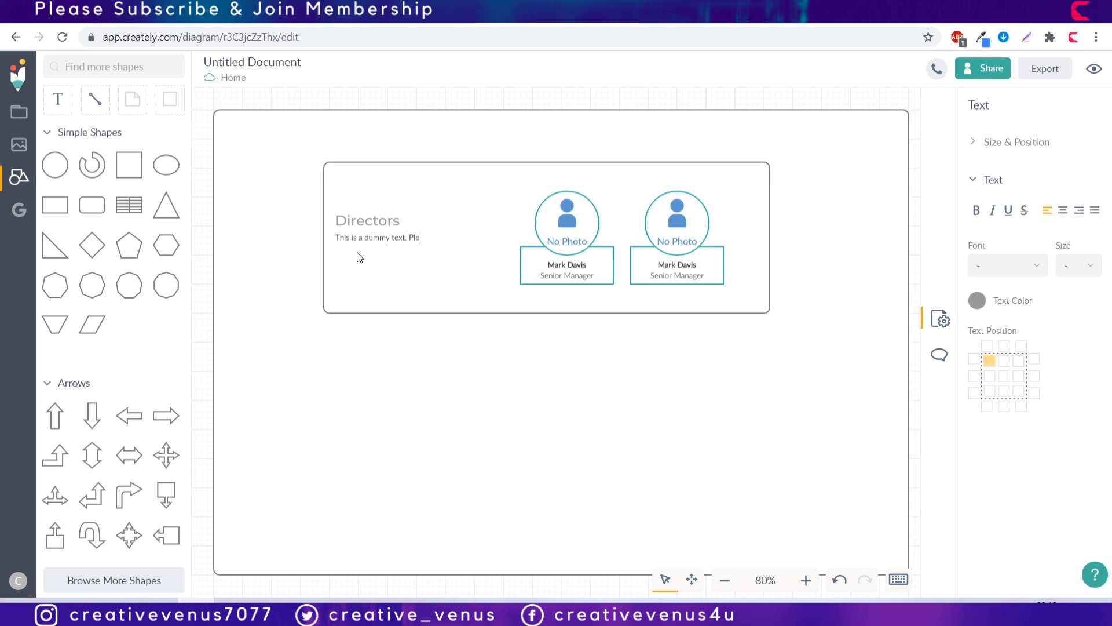
{"action": "type", "text": "ase add"}
{"action": "key", "text": "Return"}
{"action": "type", "text": "channel."}
{"action": "key", "text": "shift+Up"}
{"action": "key", "text": "Left"}
{"action": "key", "text": "shift+Down"}
{"action": "key", "text": "Right"}
{"action": "key", "text": "ctrl+a"}
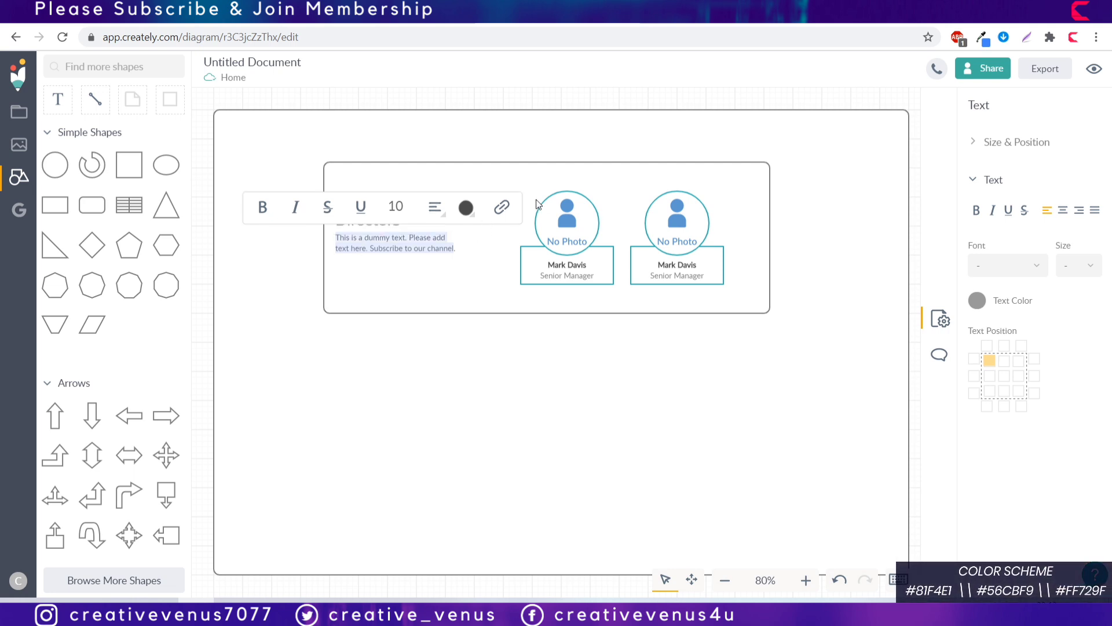
{"action": "left_click", "coordinate": [978, 300]}
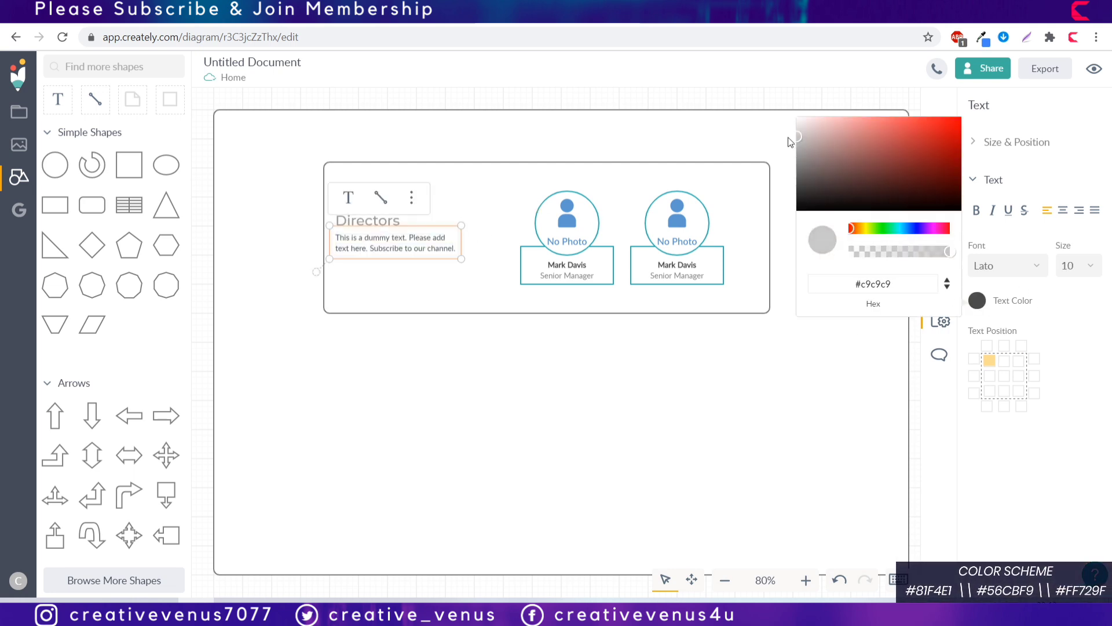
{"action": "left_click", "coordinate": [429, 352]}
Step: Enlarge the Directors heading to size 20
{"action": "left_click", "coordinate": [380, 225]}
{"action": "left_click", "coordinate": [374, 222]}
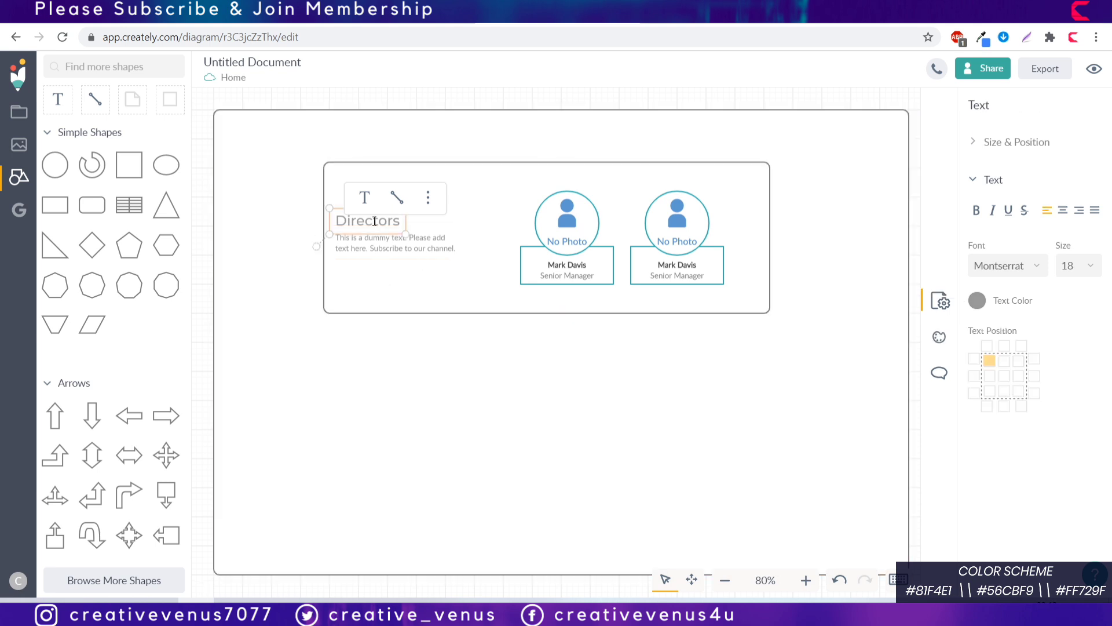
{"action": "double_click", "coordinate": [374, 221]}
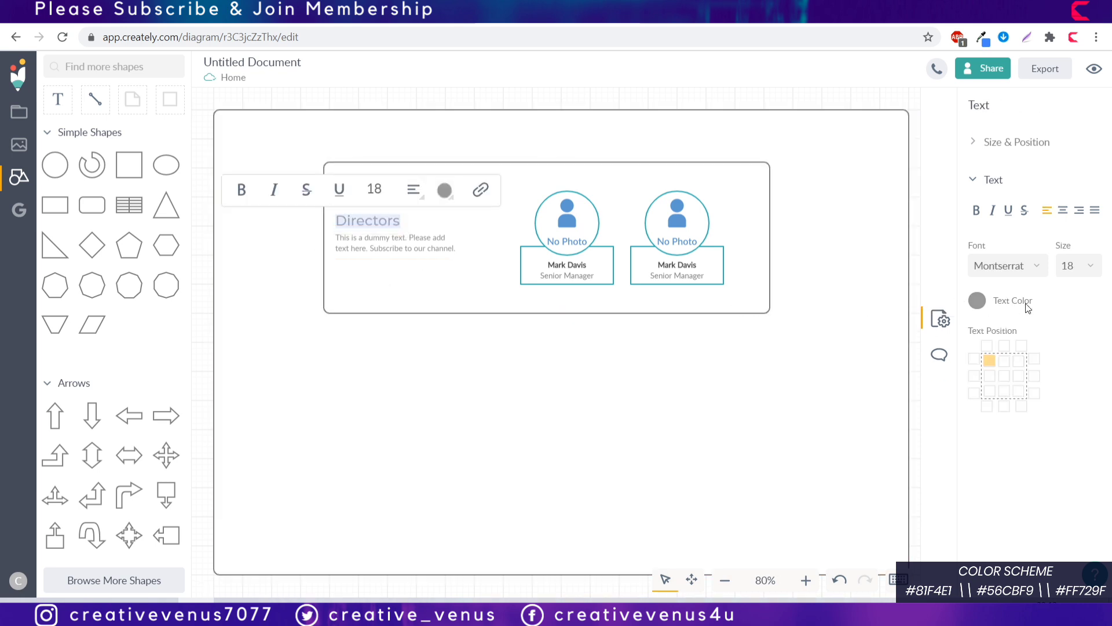
{"action": "left_click", "coordinate": [1091, 266]}
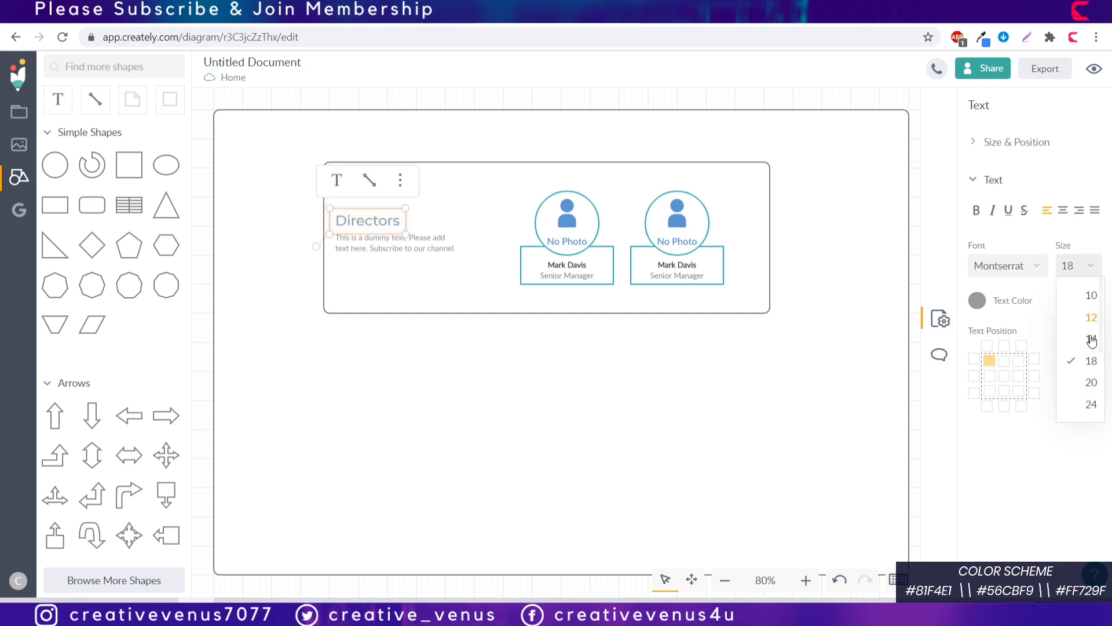
{"action": "left_click", "coordinate": [1082, 384]}
Step: Fill the outer background frame light grey (#efefef)
{"action": "left_click", "coordinate": [850, 316]}
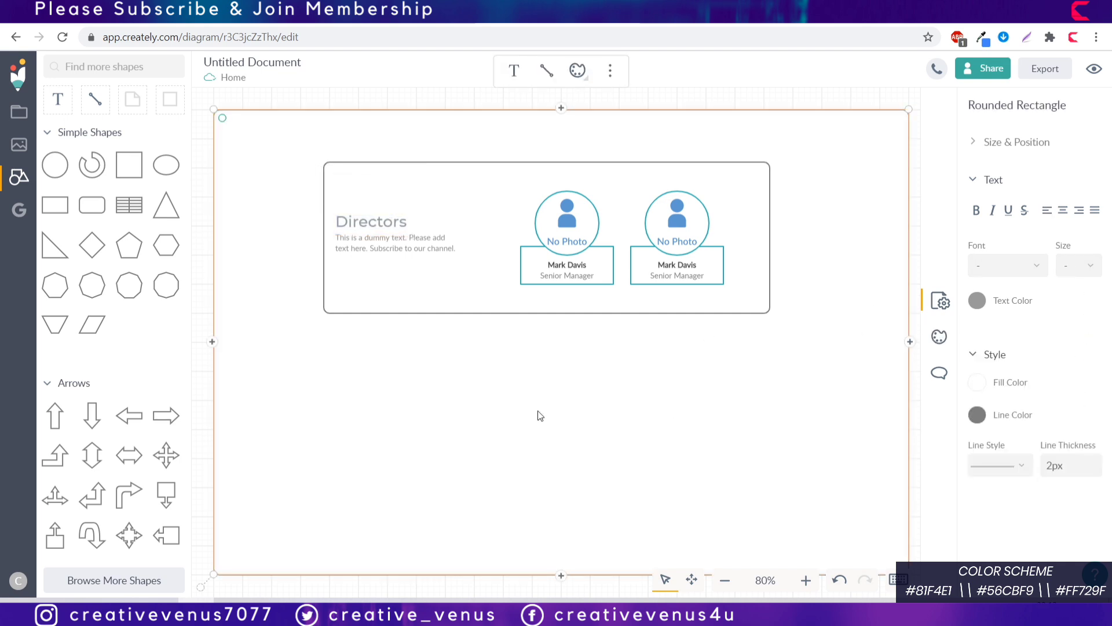
{"action": "left_click", "coordinate": [506, 313]}
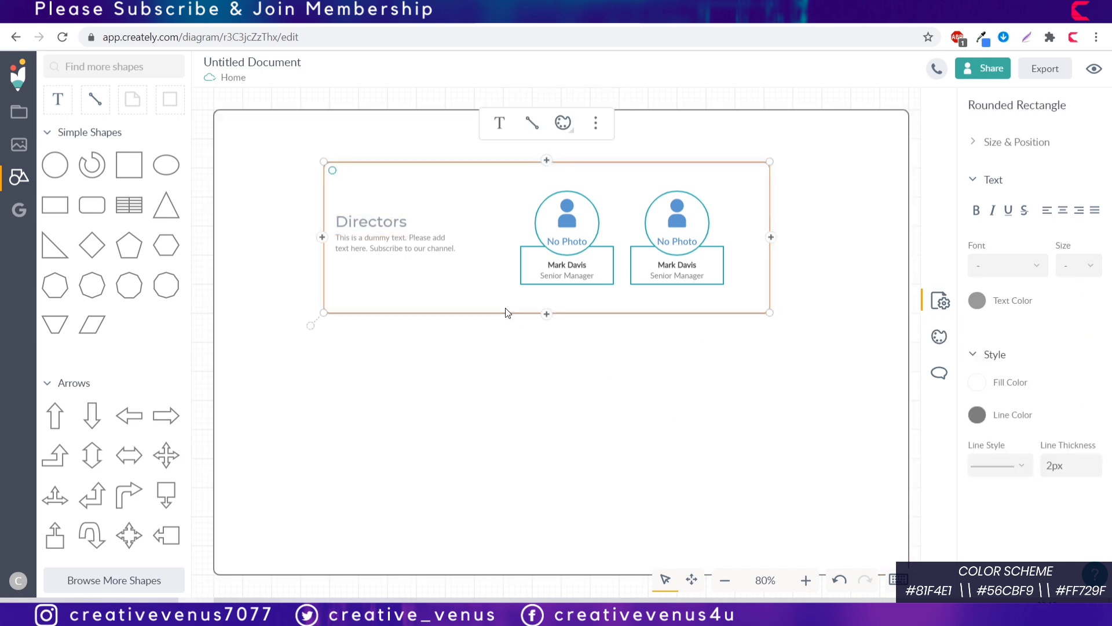
{"action": "left_click", "coordinate": [832, 427]}
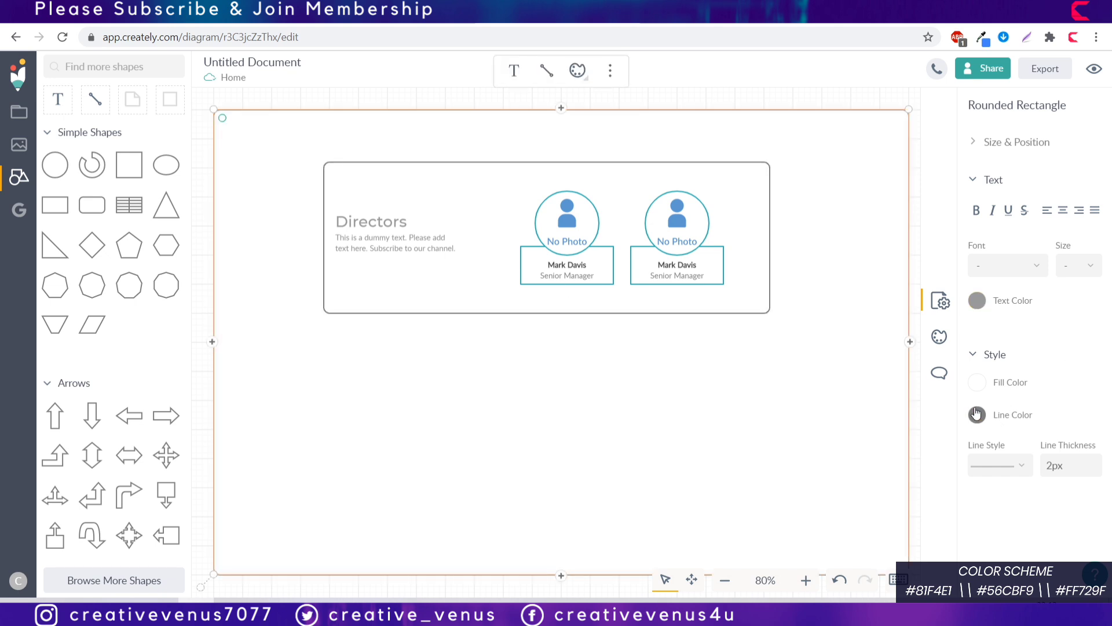
{"action": "left_click", "coordinate": [978, 382]}
{"action": "left_click", "coordinate": [796, 210]}
{"action": "left_click_drag", "start_coordinate": [795, 210], "coordinate": [792, 203]}
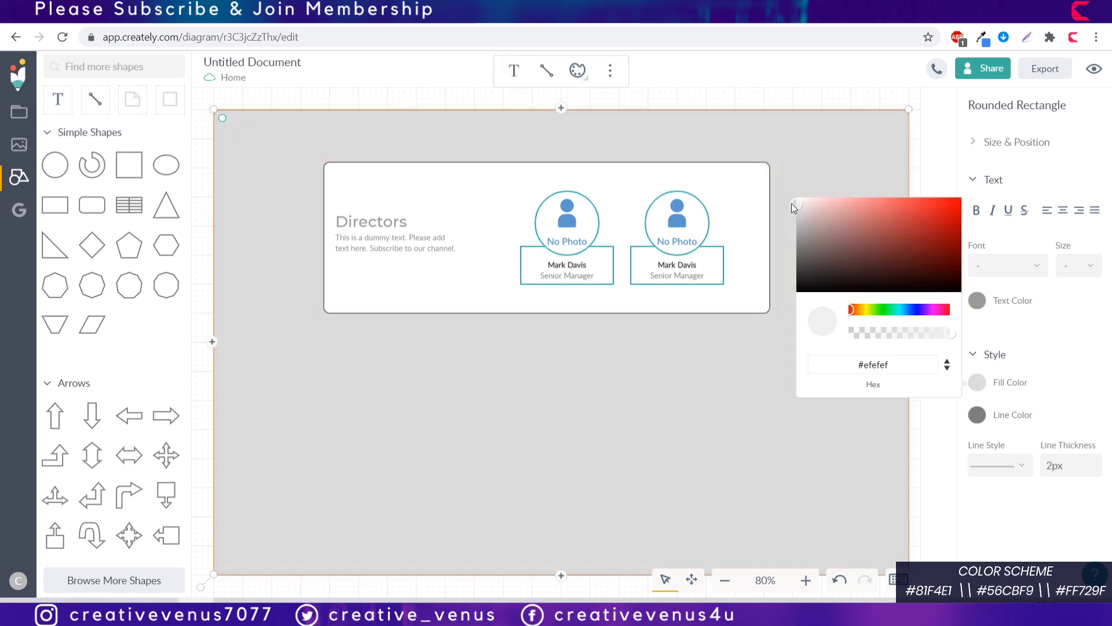
{"action": "left_click", "coordinate": [790, 204]}
Step: Make the Directors card's border fully transparent
{"action": "left_click", "coordinate": [471, 306]}
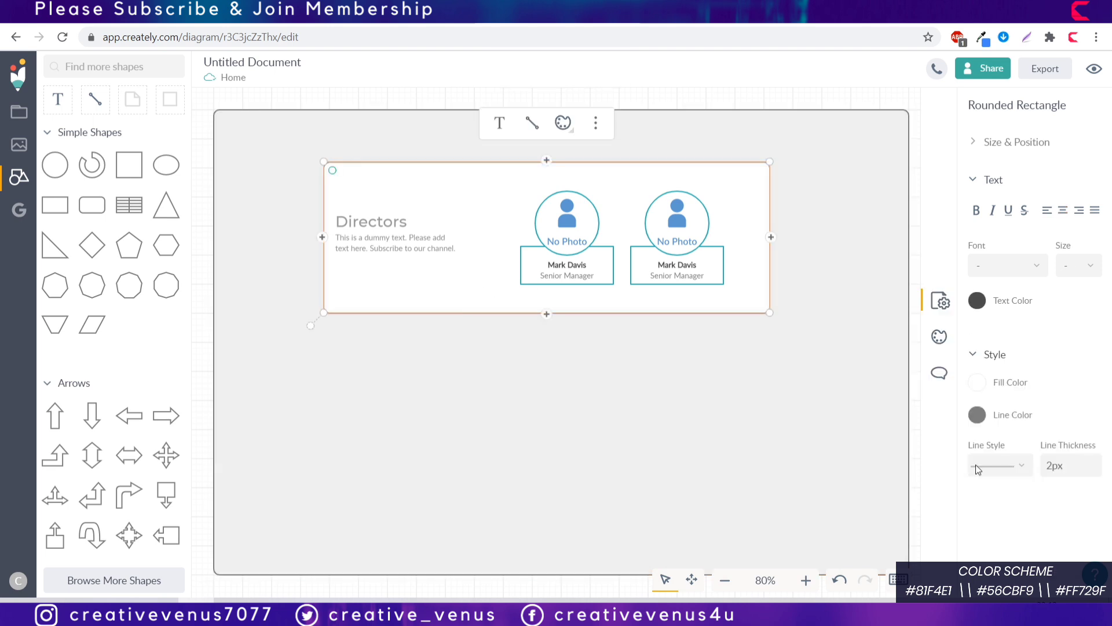
{"action": "left_click", "coordinate": [978, 415]}
{"action": "left_click_drag", "start_coordinate": [948, 367], "coordinate": [766, 356]}
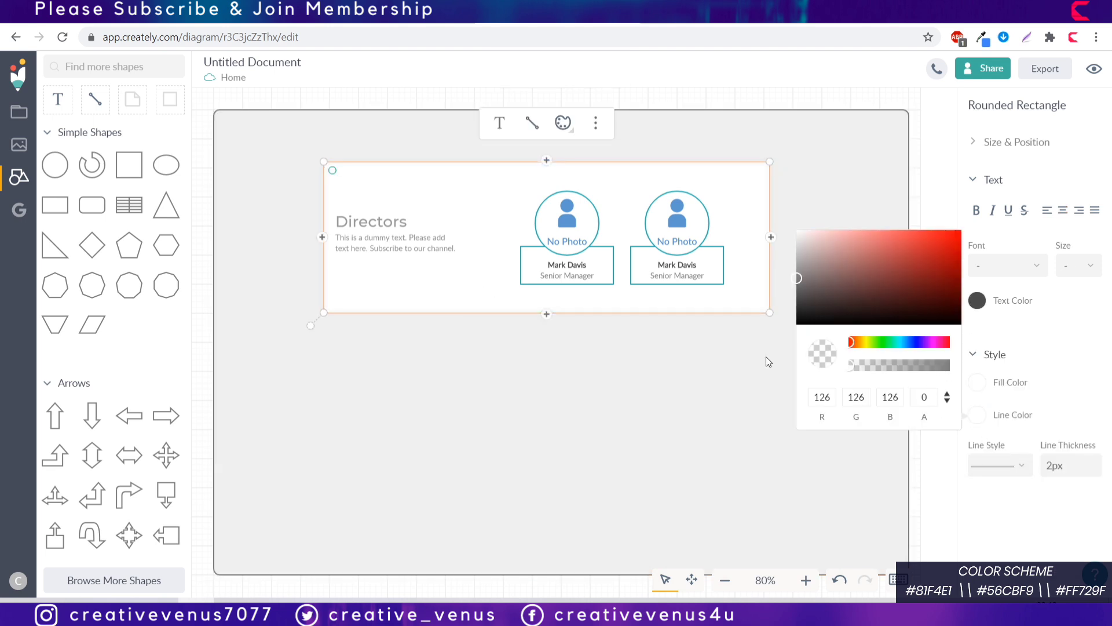
{"action": "left_click", "coordinate": [766, 356]}
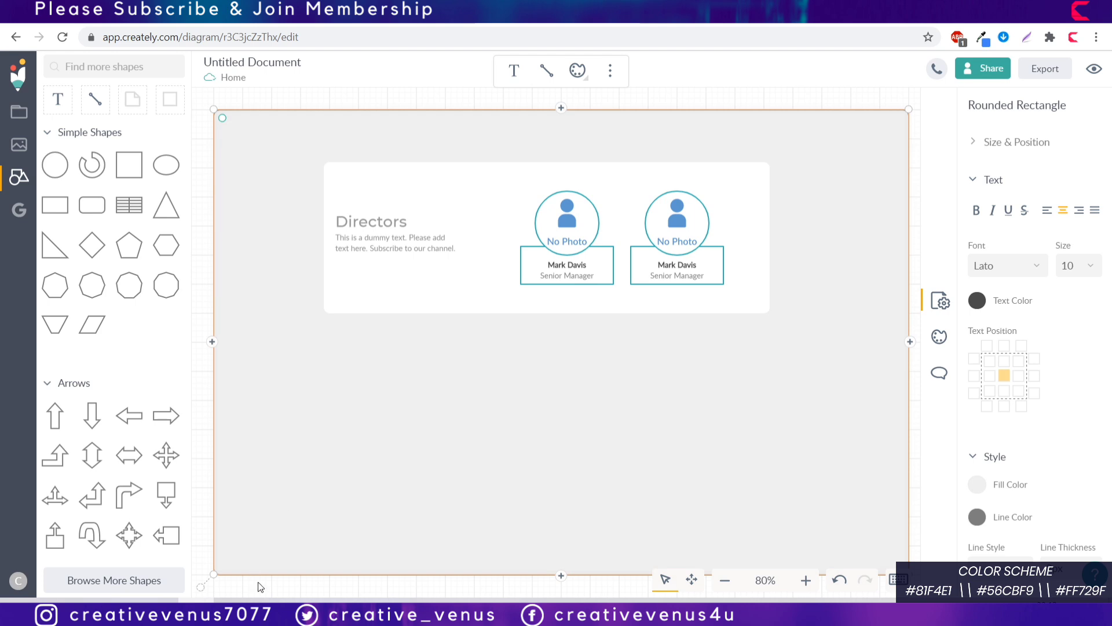
{"action": "key", "text": "alt+Tab"}
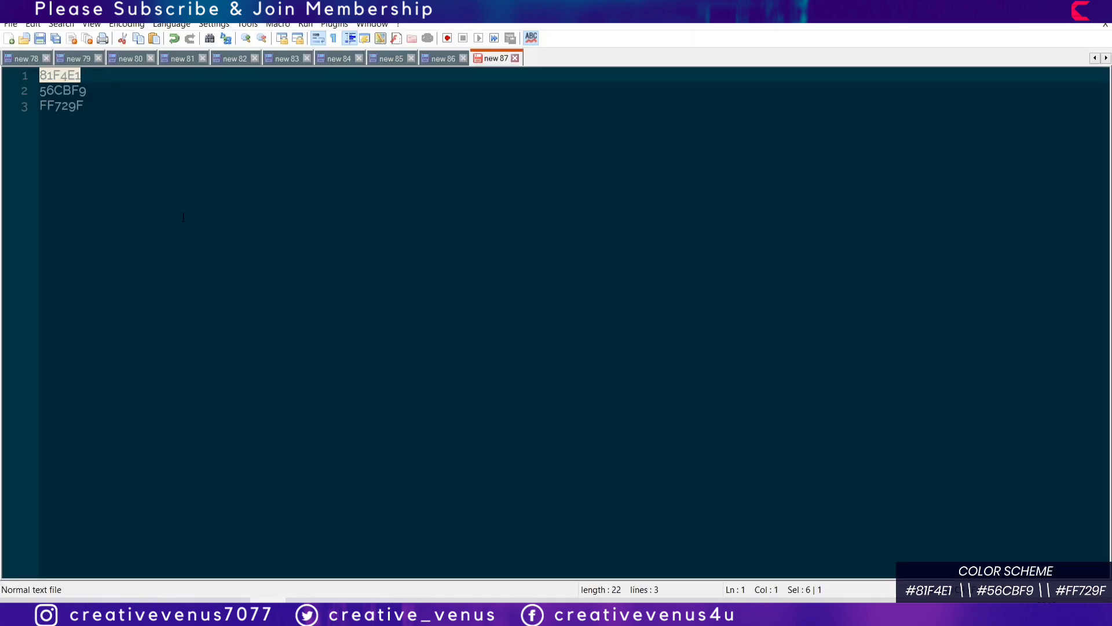
{"action": "key", "text": "alt+Tab"}
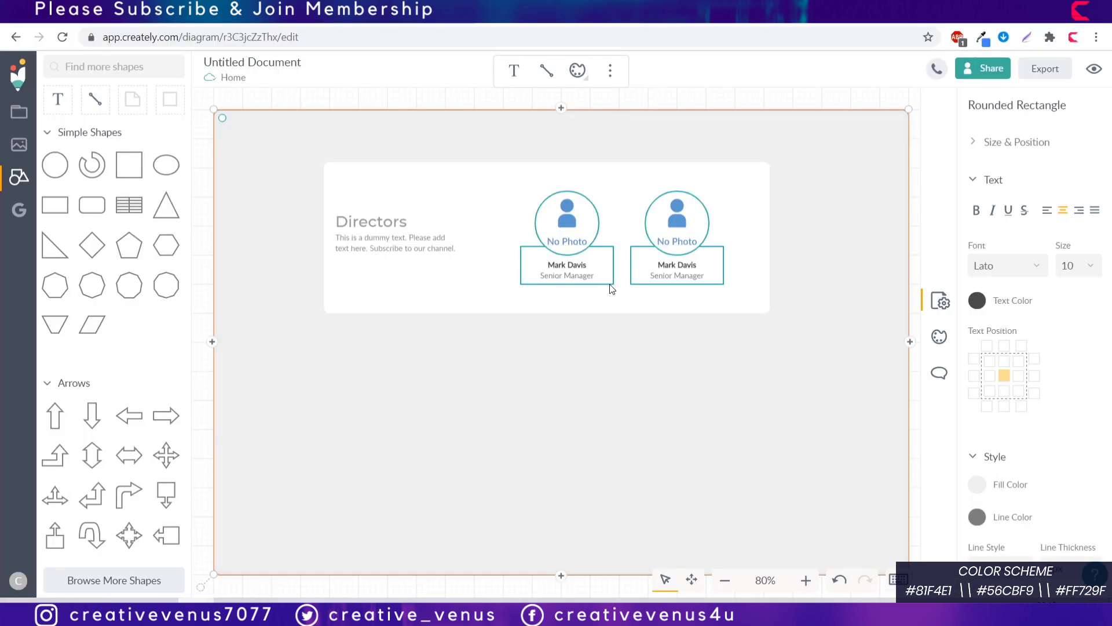
Step: Fill both Senior Manager person cards with 81F4E1
{"action": "left_click", "coordinate": [611, 288]}
{"action": "left_click", "coordinate": [977, 382]}
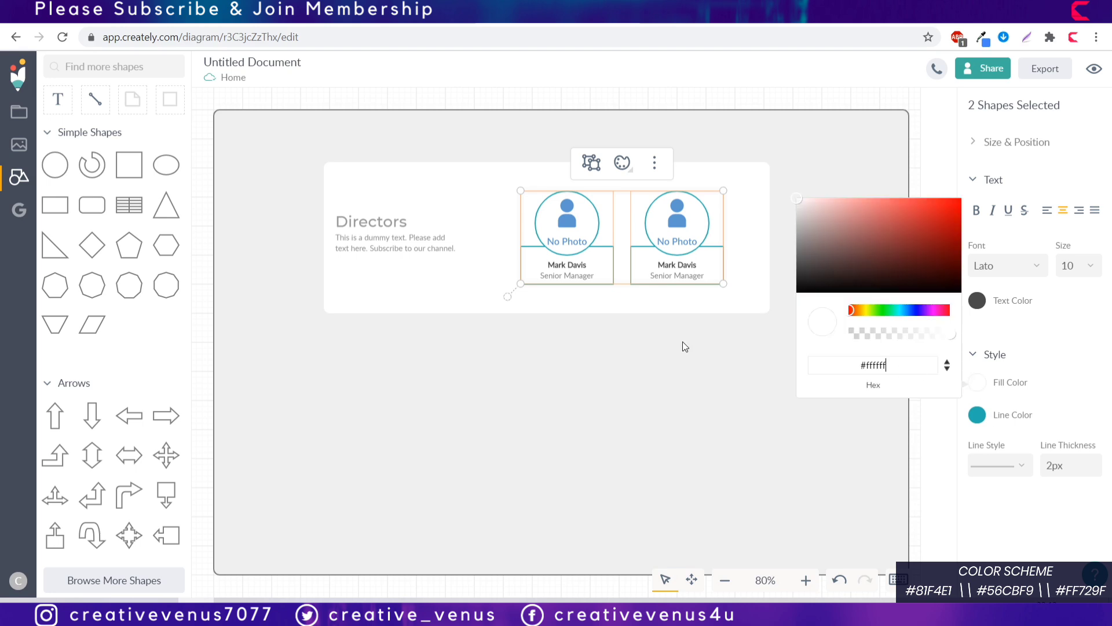
{"action": "key", "text": "ctrl+a"}
{"action": "type", "text": "81F4E1"}
{"action": "key", "text": "Return"}
{"action": "left_click", "coordinate": [985, 418]}
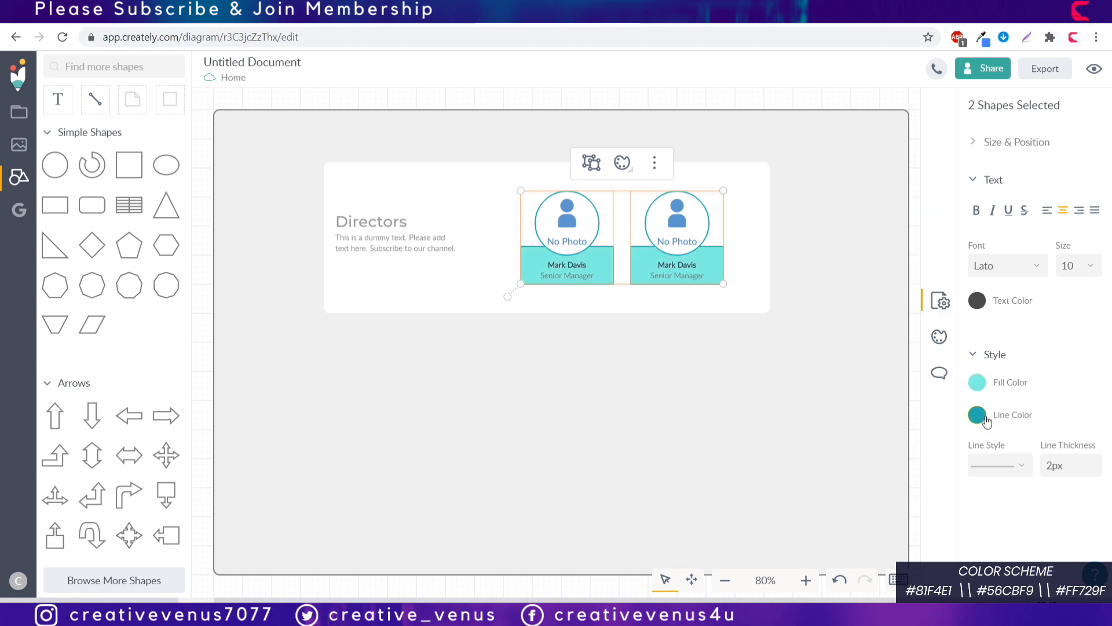
Step: Set both person cards' outline colour to hex 81F4E1
{"action": "left_click", "coordinate": [986, 417]}
{"action": "left_click", "coordinate": [948, 401]}
{"action": "left_click", "coordinate": [948, 394]}
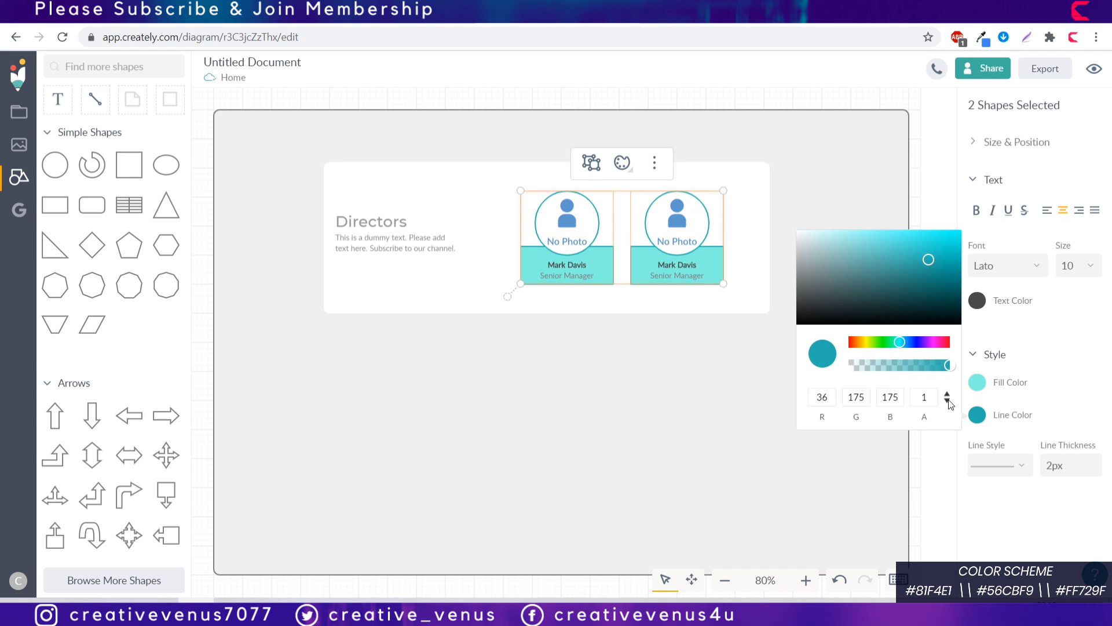
{"action": "left_click", "coordinate": [948, 394]}
{"action": "key", "text": "ctrl+a"}
{"action": "left_click", "coordinate": [665, 401]}
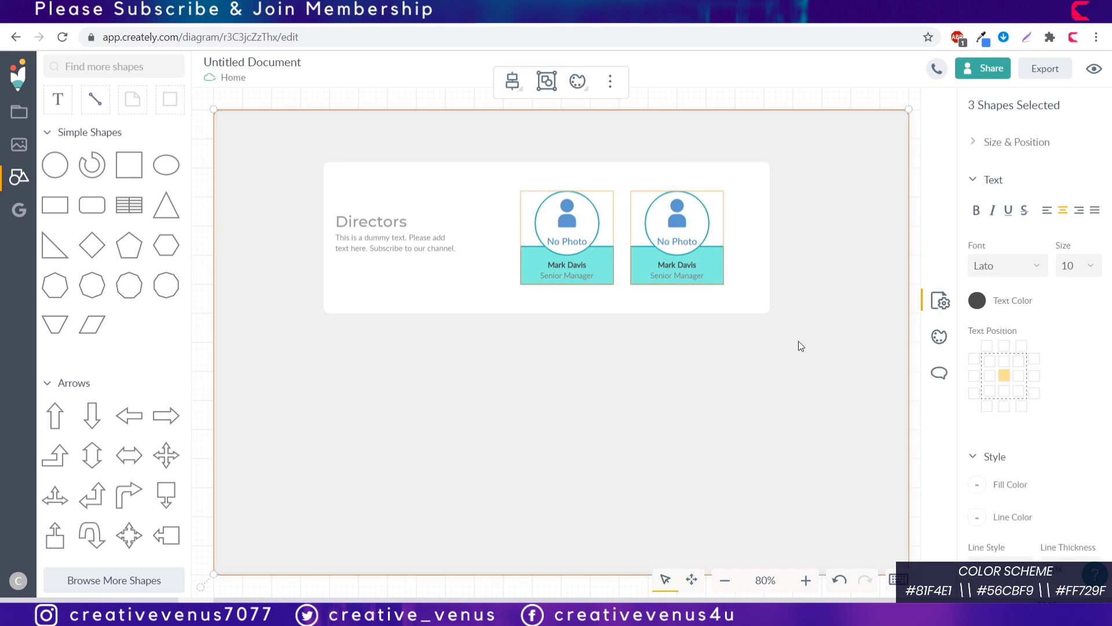
{"action": "left_click", "coordinate": [757, 293]}
{"action": "left_click", "coordinate": [809, 302]}
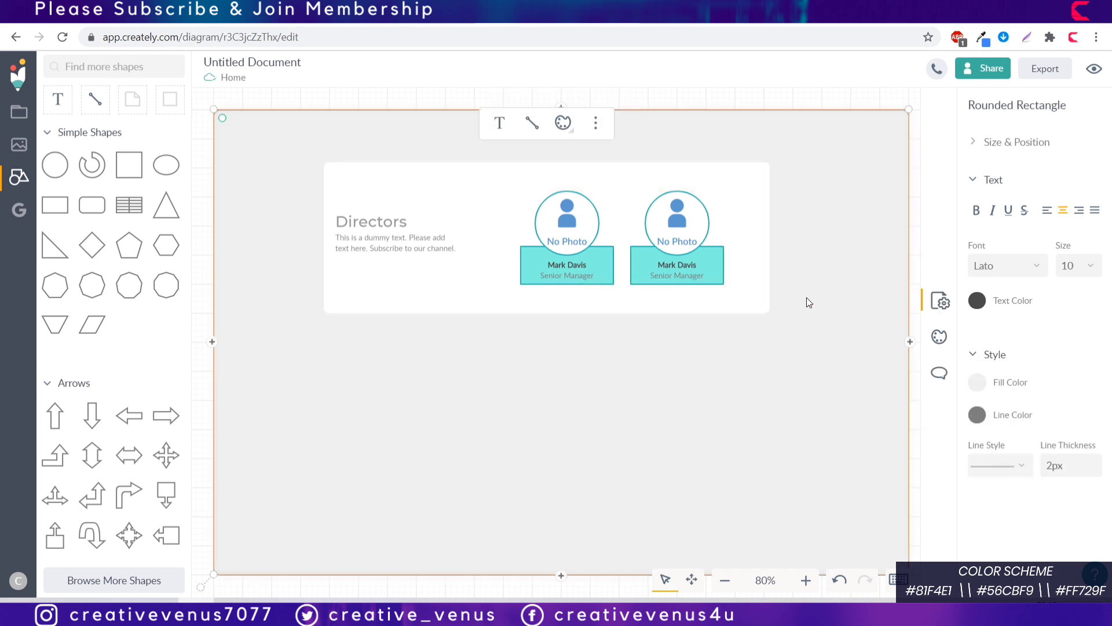
{"action": "left_click", "coordinate": [717, 273]}
{"action": "left_click", "coordinate": [978, 415]}
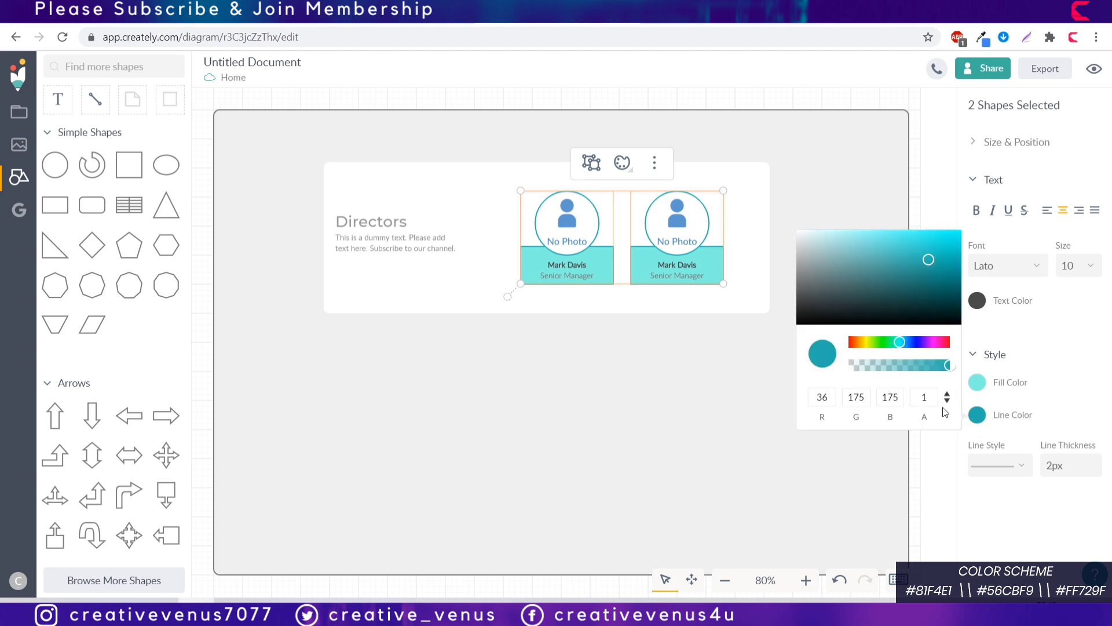
{"action": "left_click", "coordinate": [947, 399]}
{"action": "double_click", "coordinate": [873, 397]}
{"action": "type", "text": "81F4E1"}
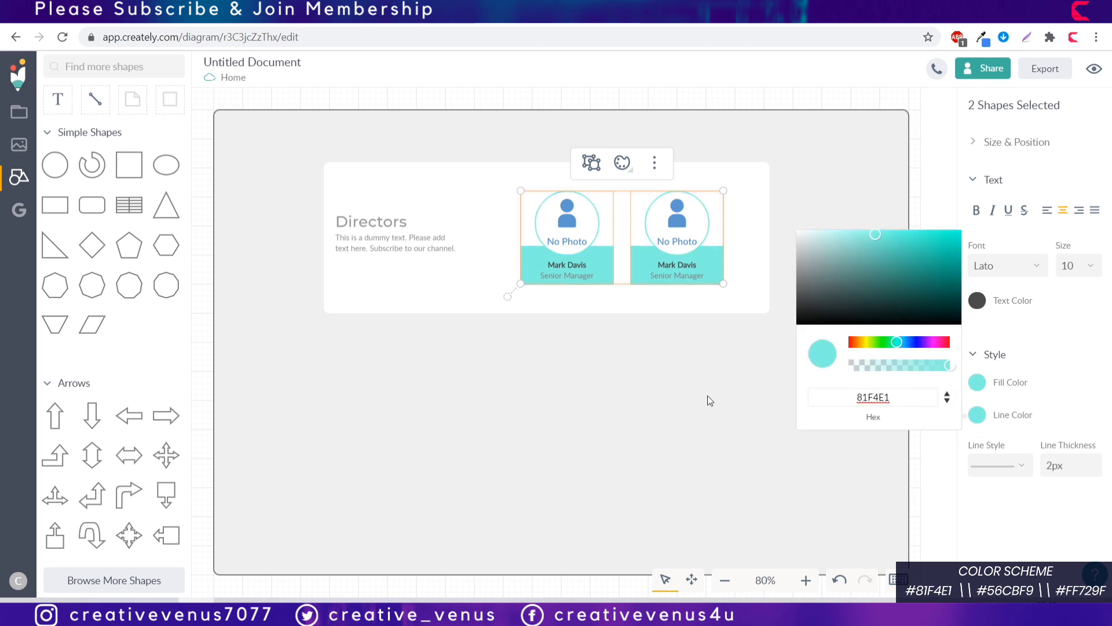
{"action": "left_click", "coordinate": [569, 225]}
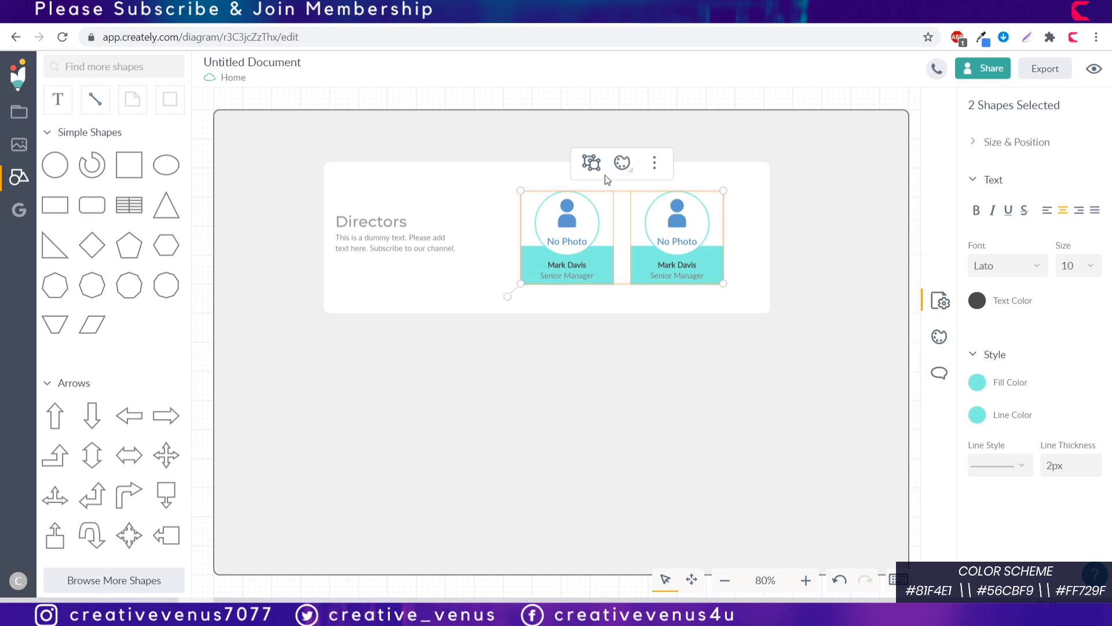
Step: Ungroup the two photo cards so each can be edited separately
{"action": "left_click", "coordinate": [781, 298]}
{"action": "left_click", "coordinate": [560, 227]}
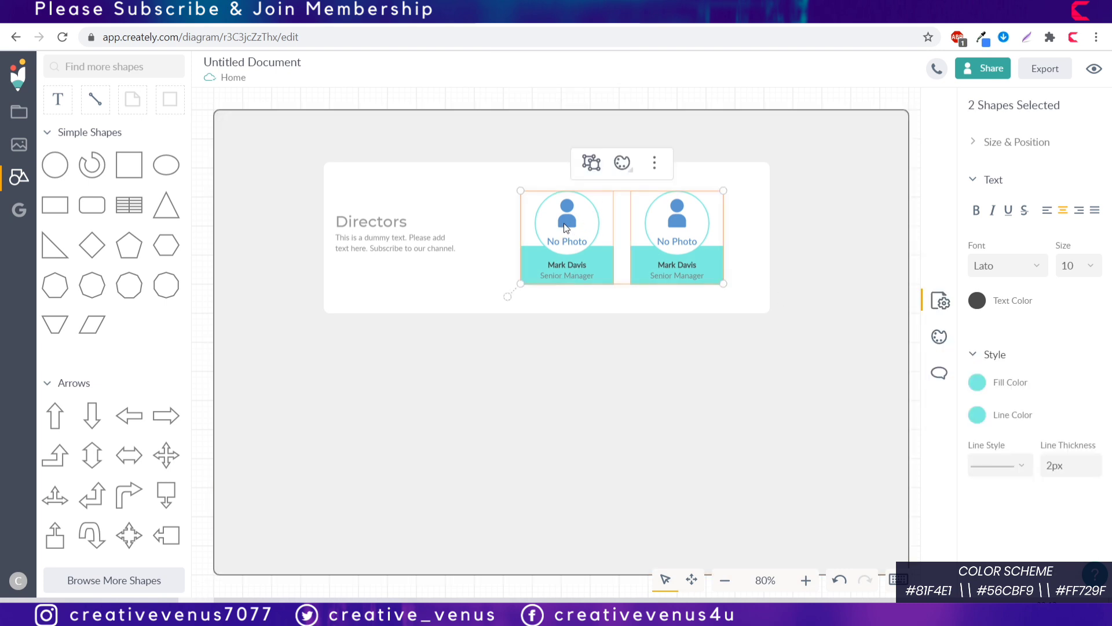
{"action": "left_click", "coordinate": [591, 161]}
{"action": "left_click", "coordinate": [573, 163]}
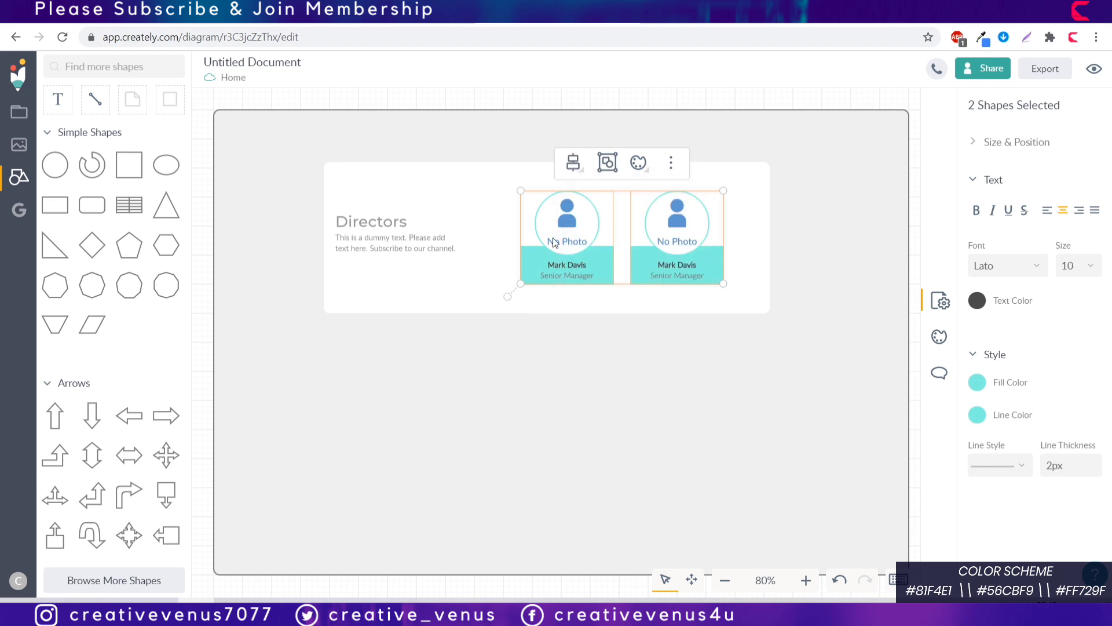
{"action": "left_click", "coordinate": [552, 238]}
Step: Upload the first photo file into the left card's photo circle
{"action": "left_click", "coordinate": [590, 226]}
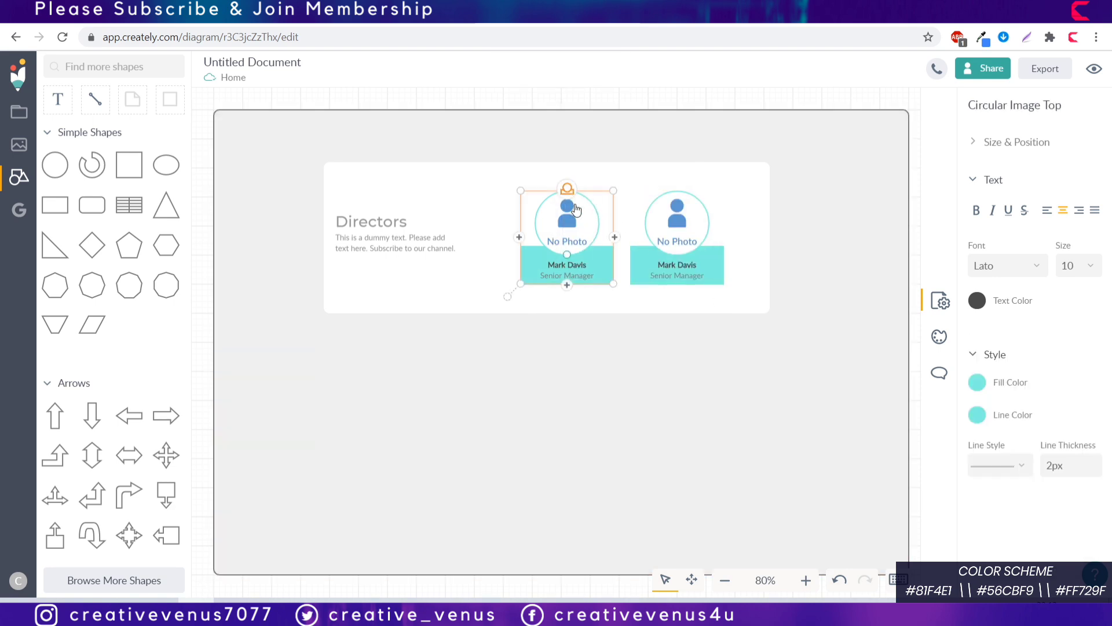
{"action": "left_click", "coordinate": [505, 152]}
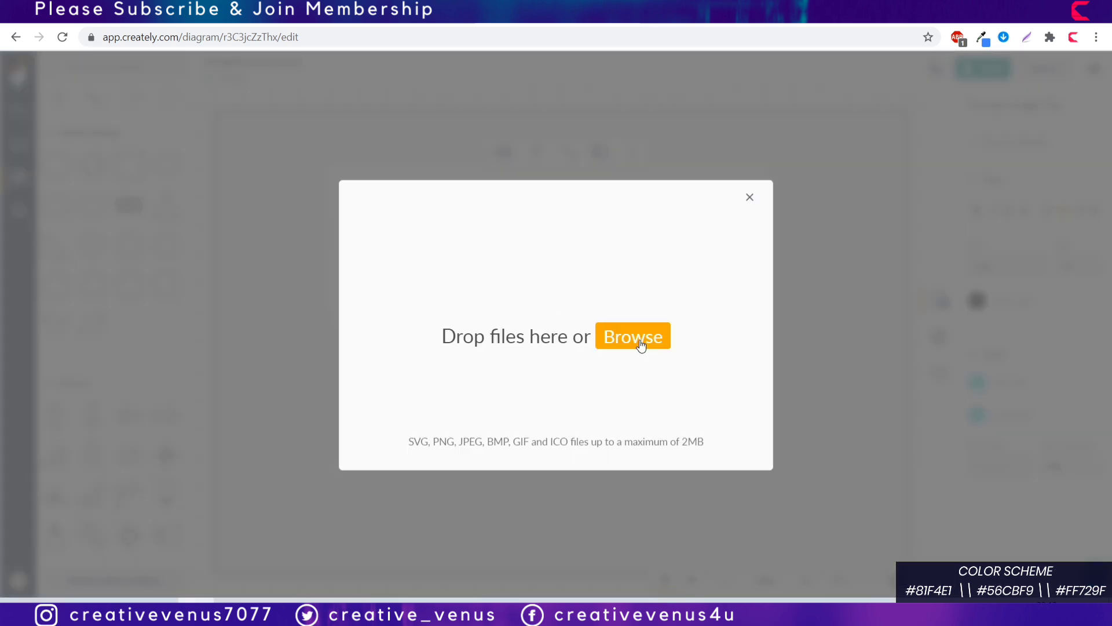
{"action": "left_click", "coordinate": [384, 209]}
{"action": "left_click", "coordinate": [661, 424]}
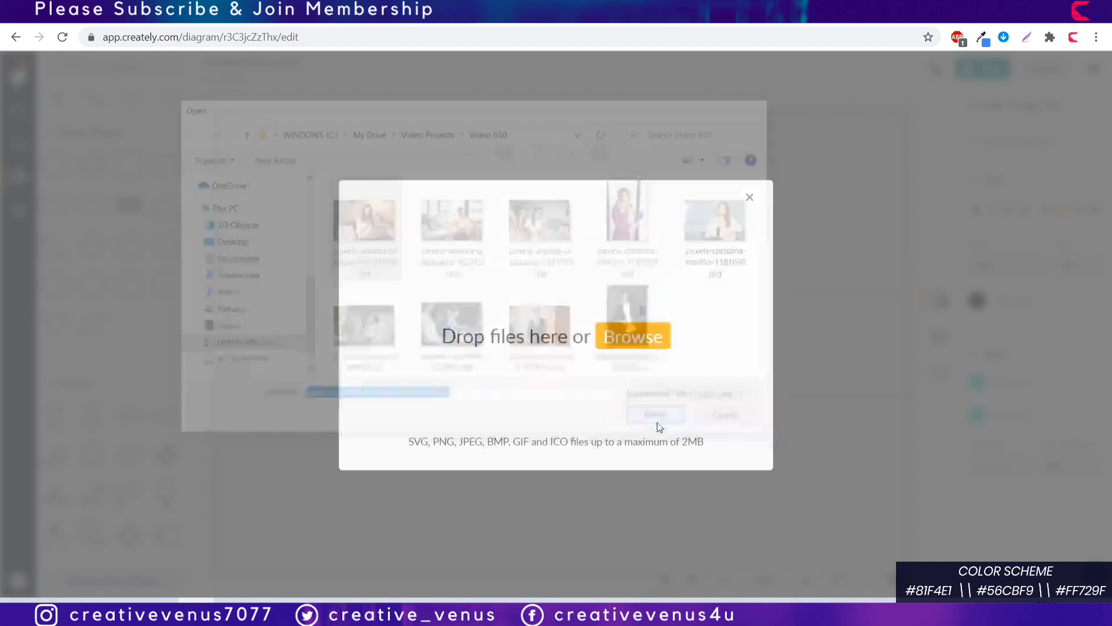
{"action": "left_click", "coordinate": [713, 455]}
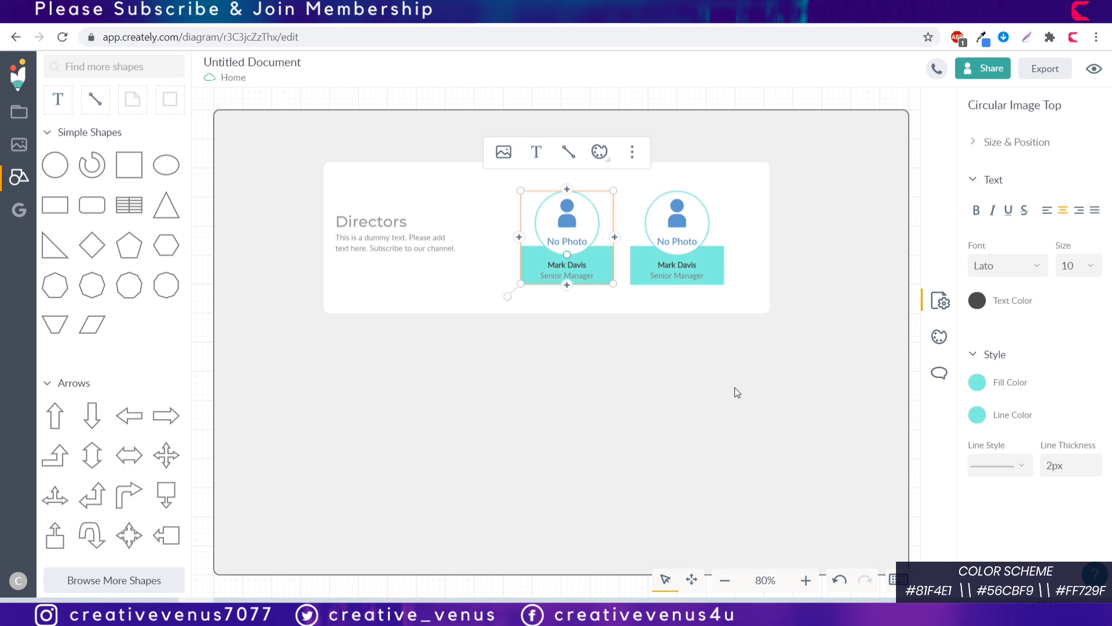
Step: Upload the man-at-desk photo into the second card's empty photo circle
{"action": "left_click", "coordinate": [711, 267]}
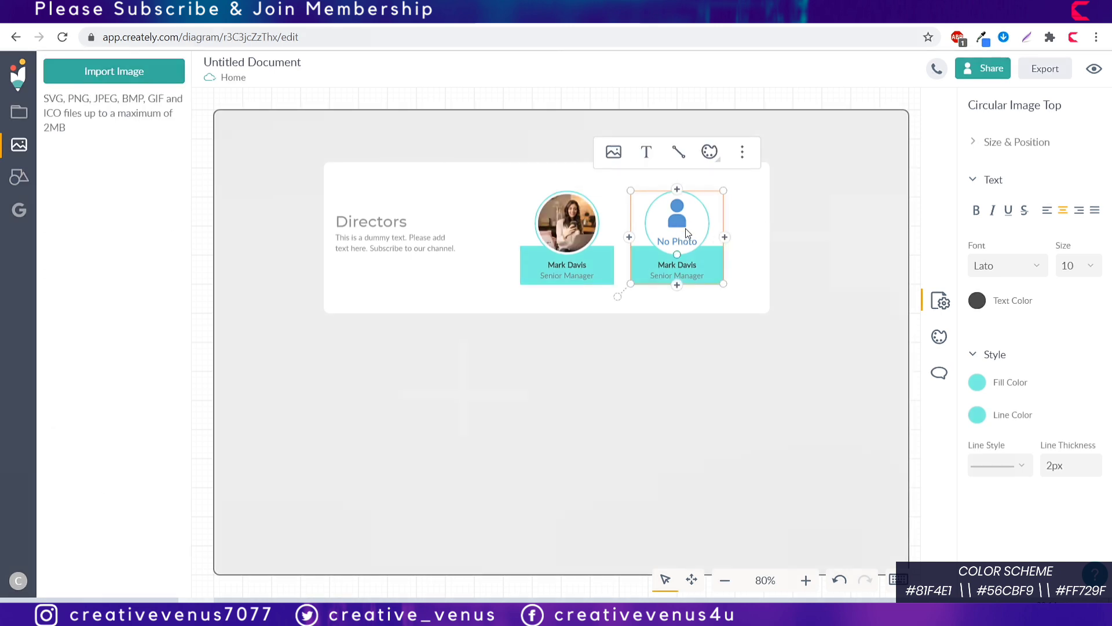
{"action": "left_click", "coordinate": [614, 152]}
{"action": "left_click", "coordinate": [639, 345]}
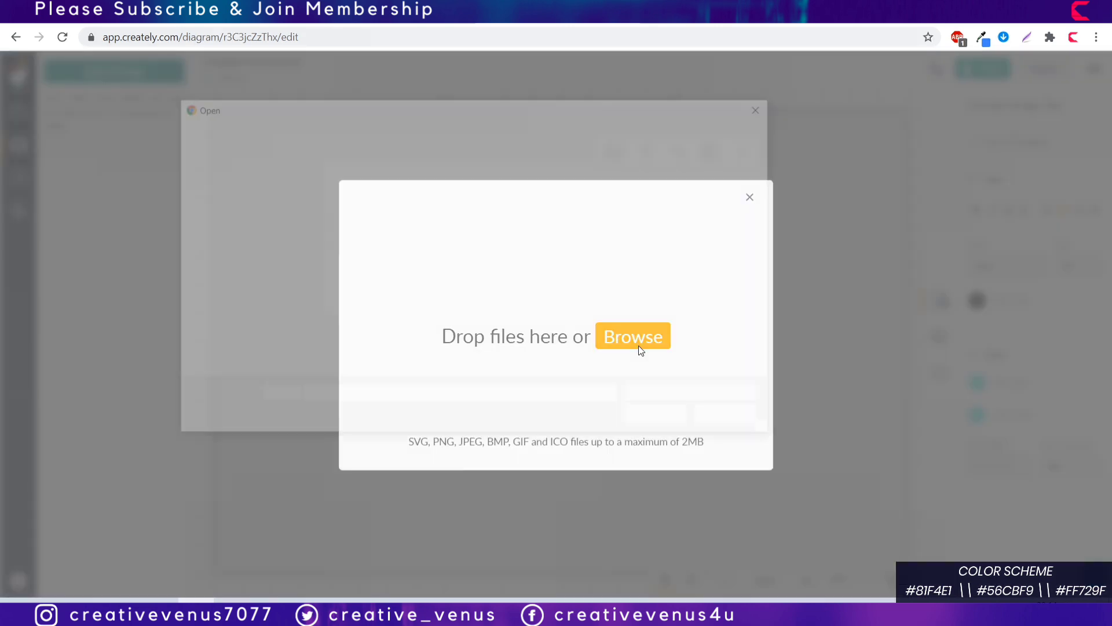
{"action": "left_click", "coordinate": [453, 220]}
{"action": "left_click", "coordinate": [651, 417]}
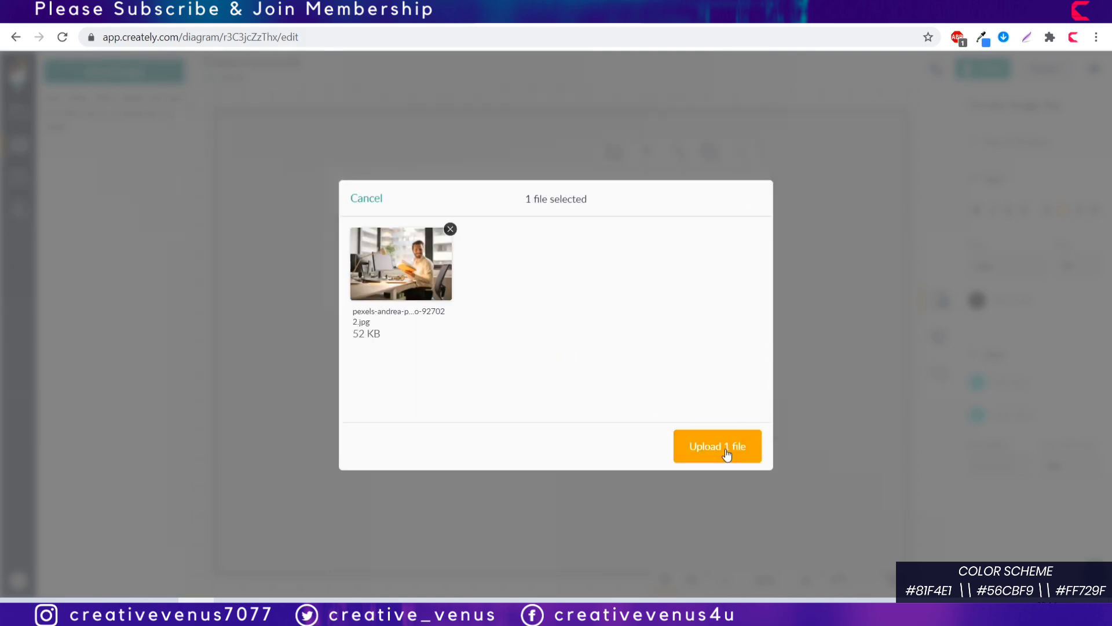
{"action": "left_click", "coordinate": [727, 454]}
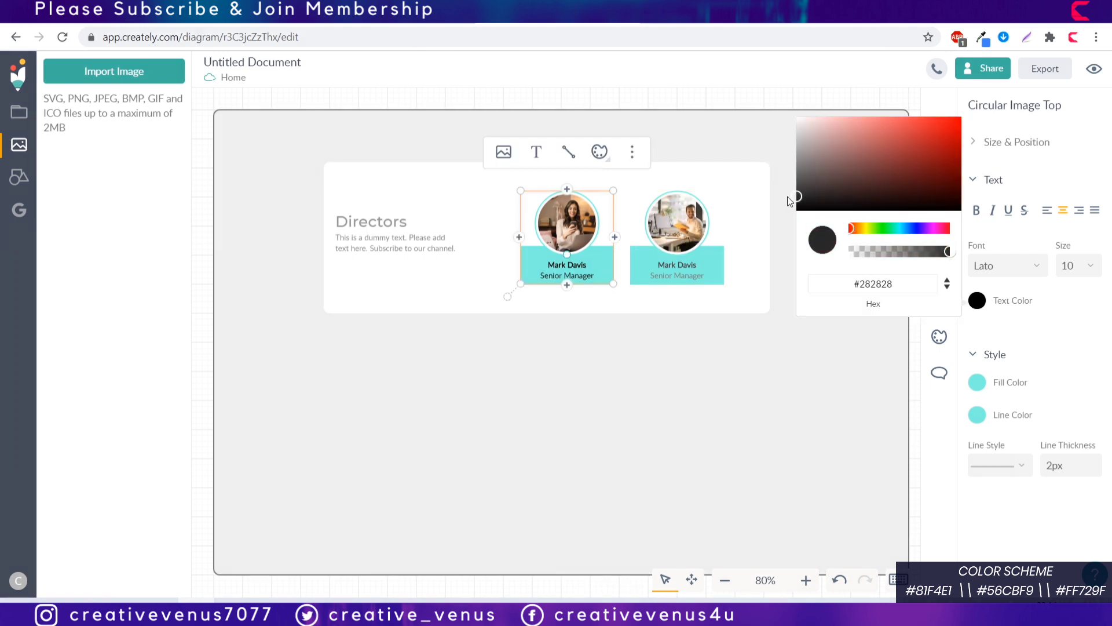
Step: Set the text of both name cards to the Montserrat font
{"action": "left_click", "coordinate": [1036, 268]}
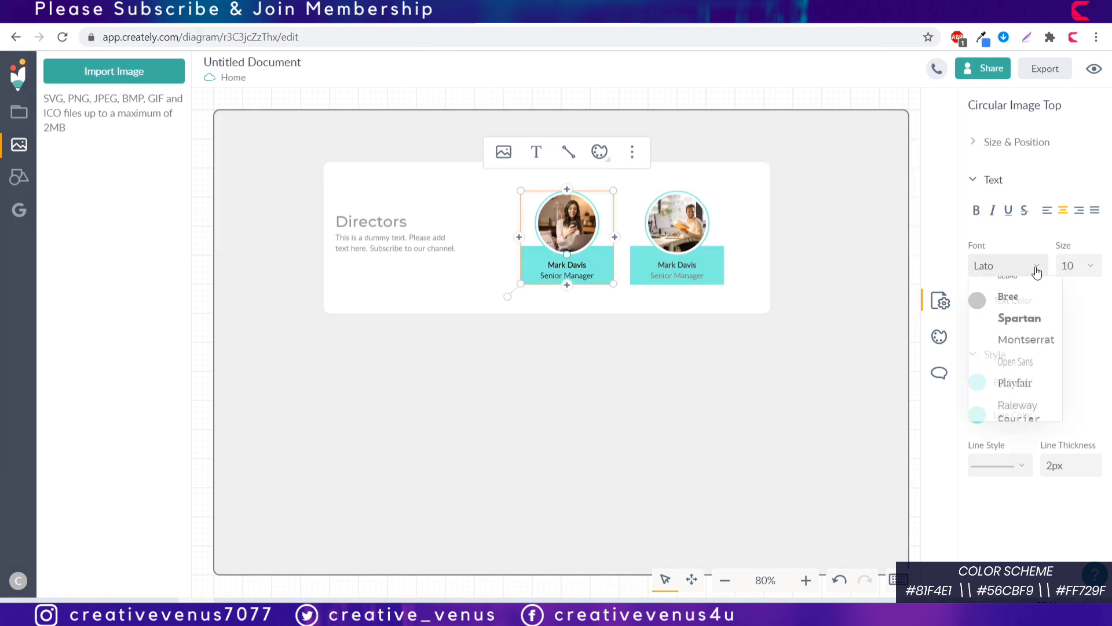
{"action": "left_click", "coordinate": [1017, 342]}
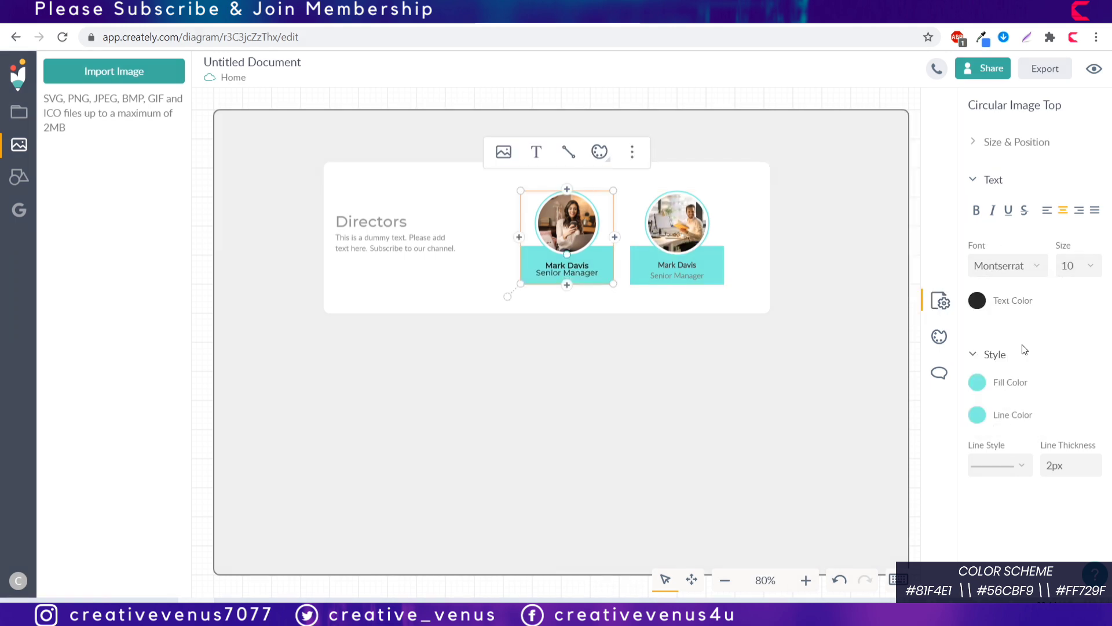
{"action": "left_click", "coordinate": [676, 270]}
{"action": "left_click", "coordinate": [978, 308]}
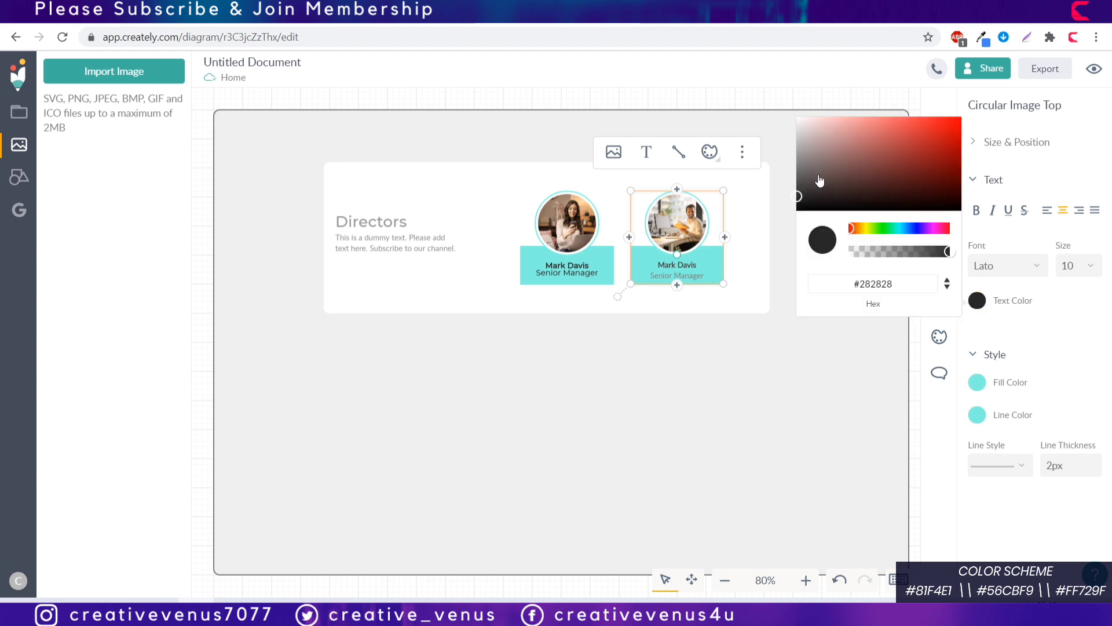
{"action": "left_click", "coordinate": [1037, 268]}
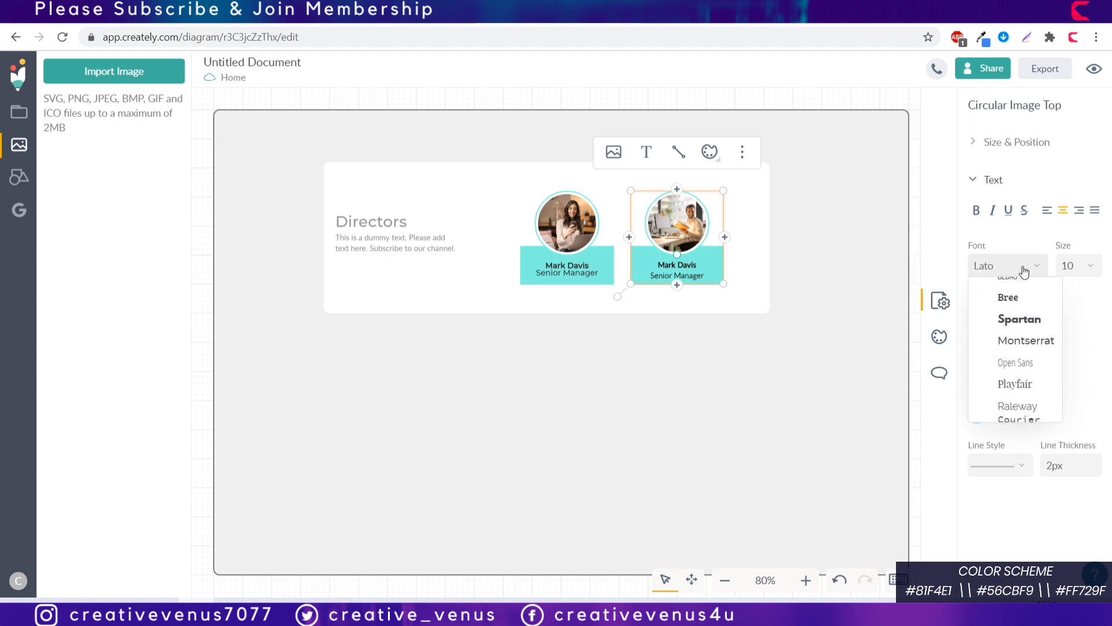
{"action": "left_click", "coordinate": [1019, 342]}
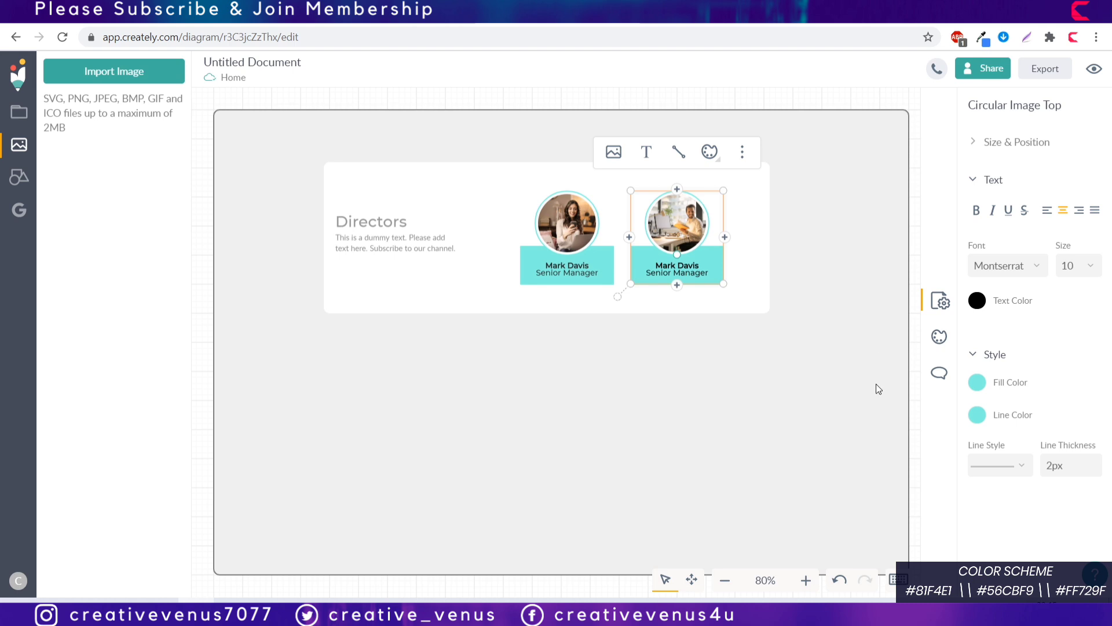
{"action": "left_click", "coordinate": [753, 344]}
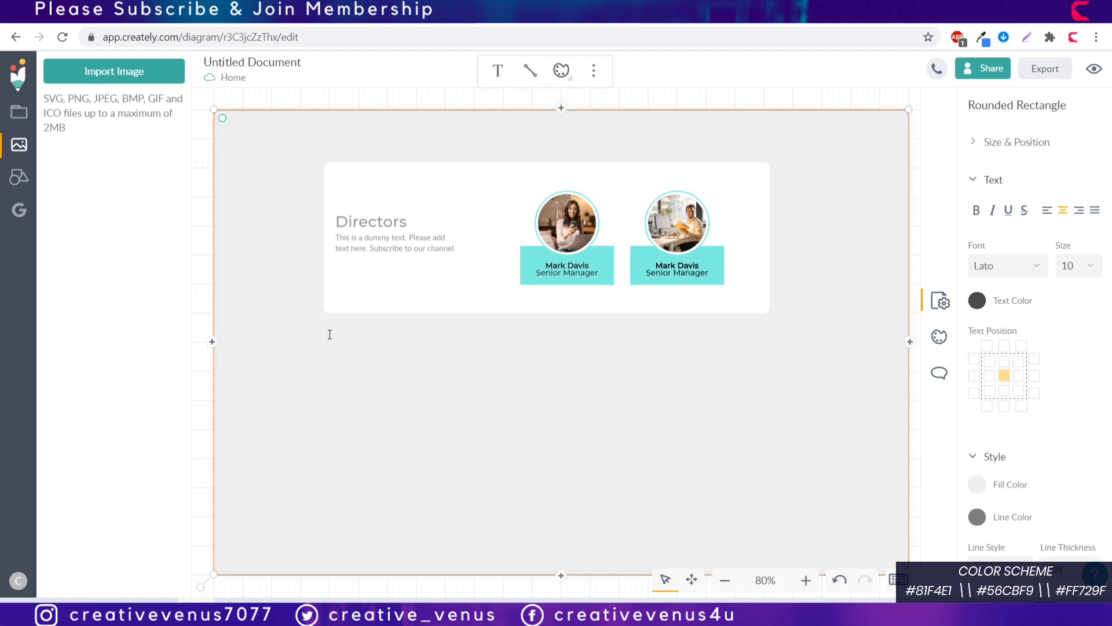
Step: Move the dummy description and the Directors heading further to the right
{"action": "left_click", "coordinate": [387, 233]}
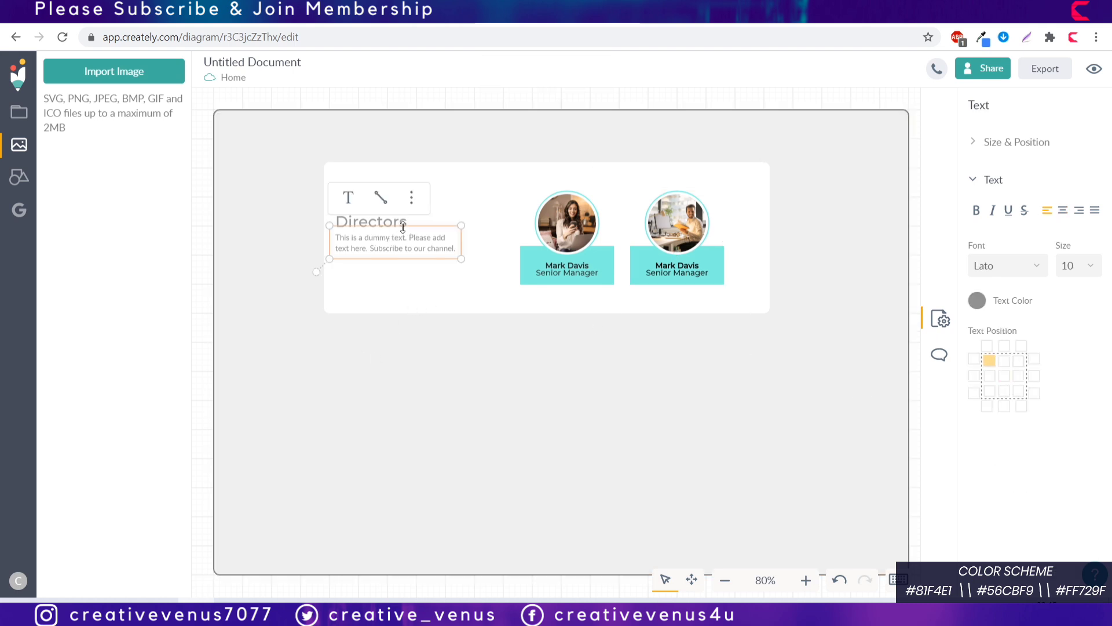
{"action": "left_click_drag", "start_coordinate": [397, 234], "coordinate": [429, 246]}
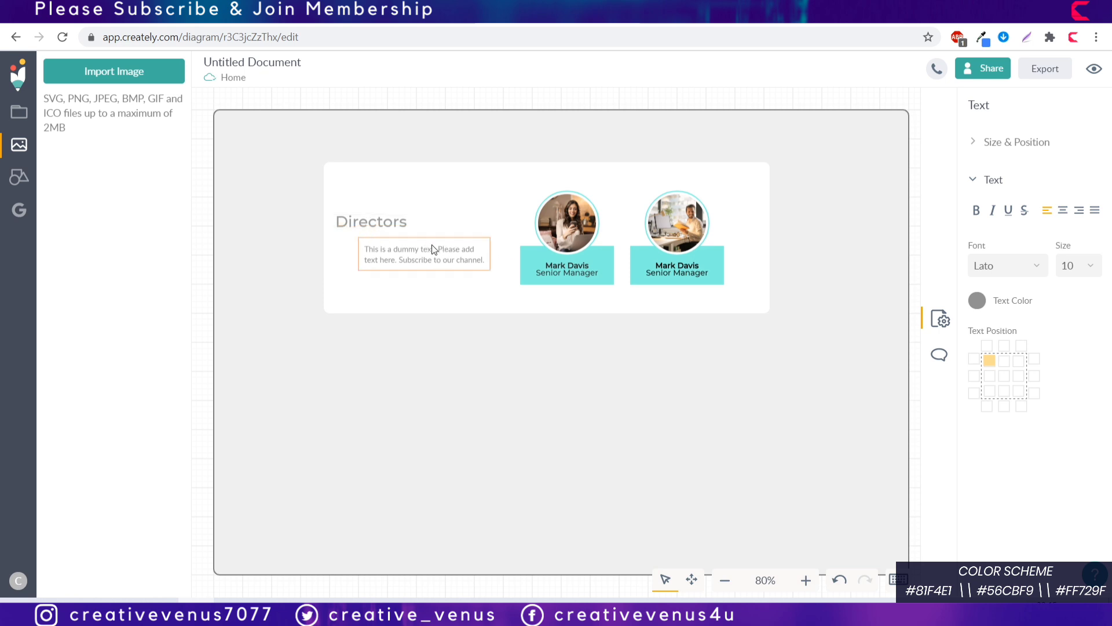
{"action": "left_click", "coordinate": [374, 221]}
{"action": "left_click_drag", "start_coordinate": [373, 221], "coordinate": [399, 220]}
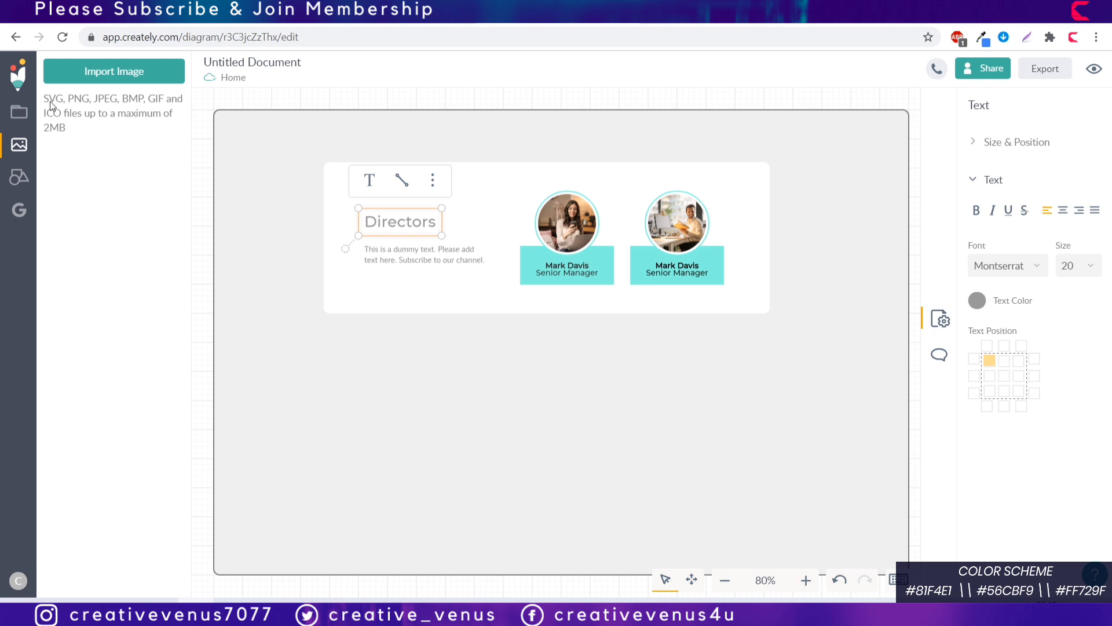
{"action": "left_click", "coordinate": [19, 111]}
Step: Place a rounded rectangle on the Directors card and shrink it to a small bar above the heading
{"action": "left_click", "coordinate": [19, 176]}
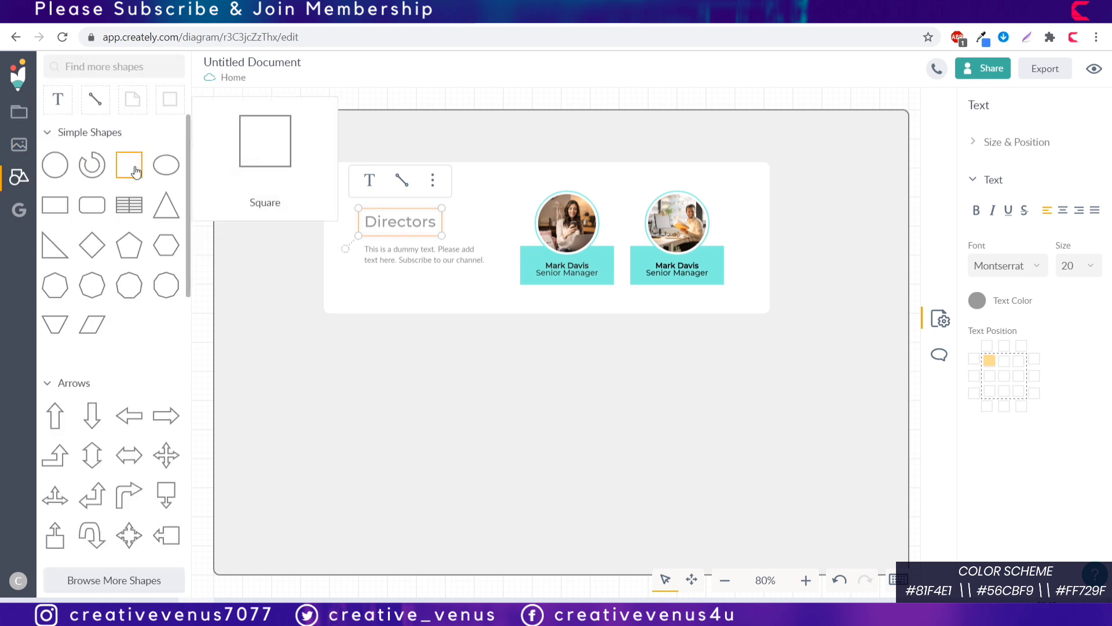
{"action": "left_click", "coordinate": [236, 252]}
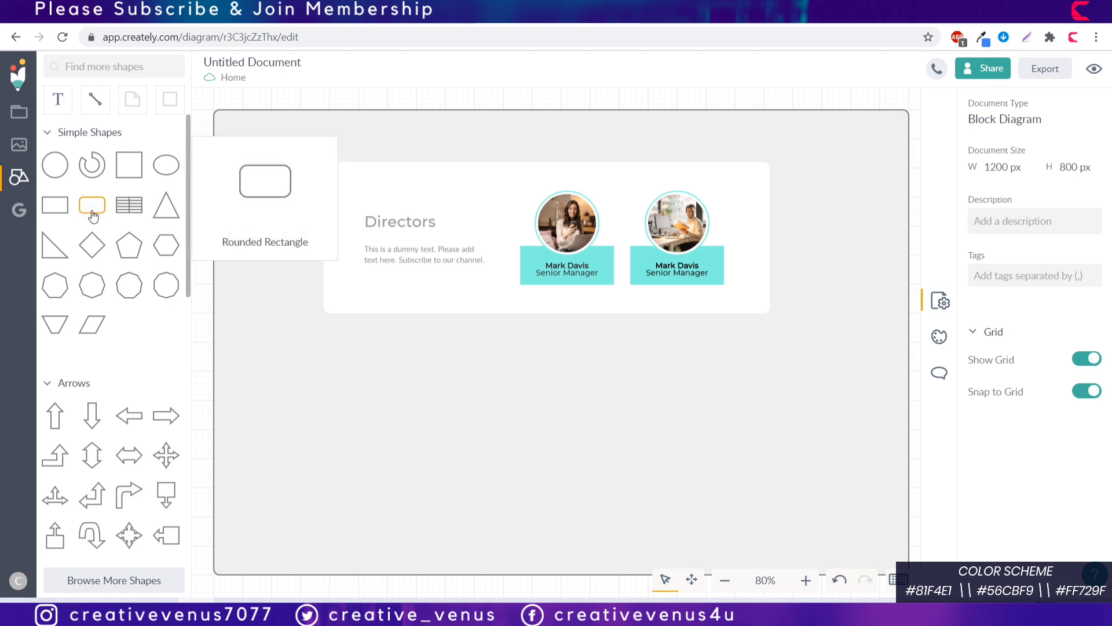
{"action": "left_click_drag", "start_coordinate": [92, 205], "coordinate": [359, 177]}
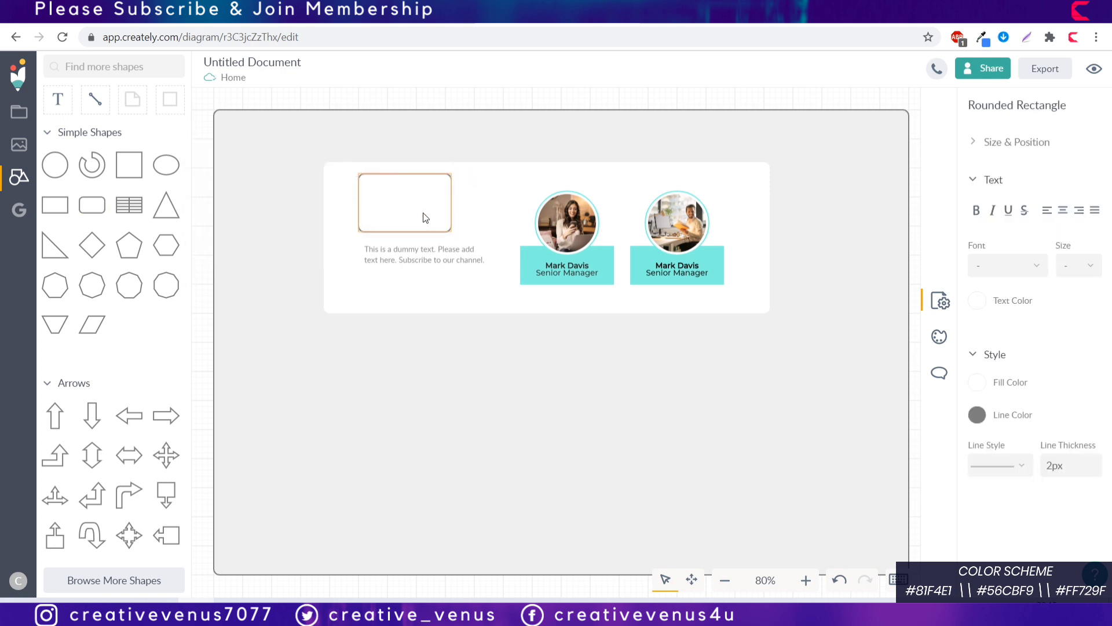
{"action": "left_click_drag", "start_coordinate": [425, 218], "coordinate": [382, 193]}
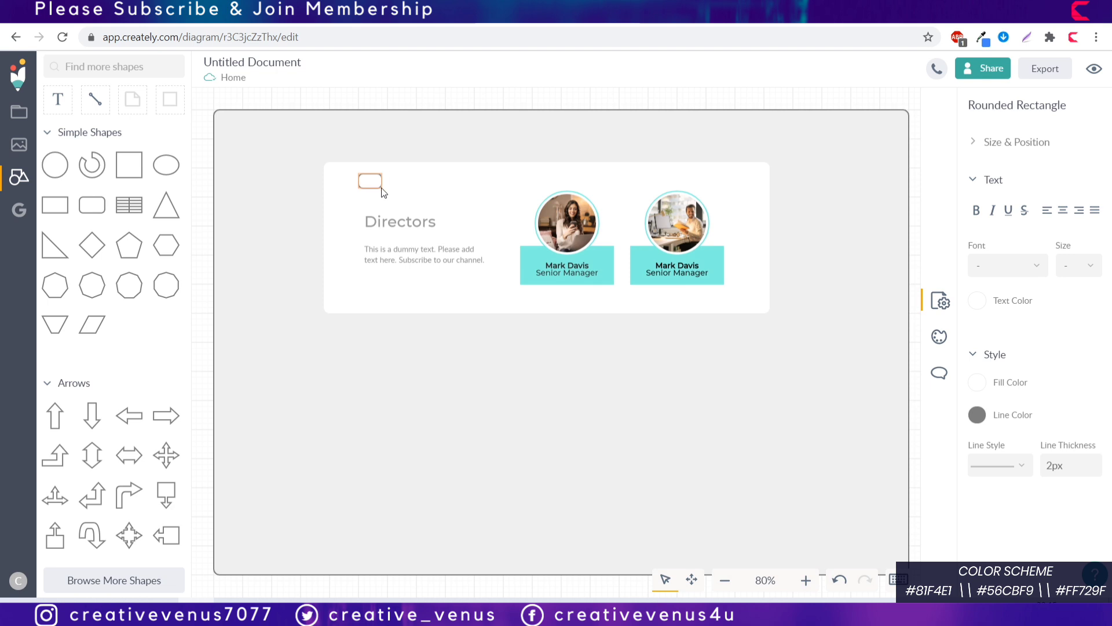
{"action": "left_click", "coordinate": [374, 181]}
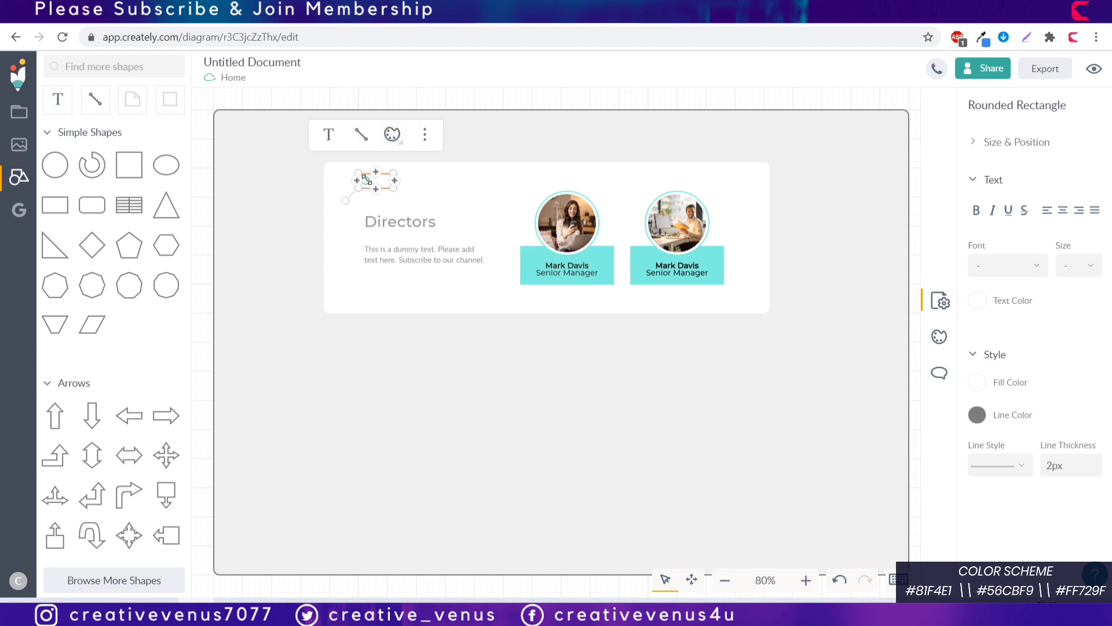
Step: Bring up the rectangle's fill colour settings and copy the teal code 81F4E1 from the notes
{"action": "left_click", "coordinate": [976, 384]}
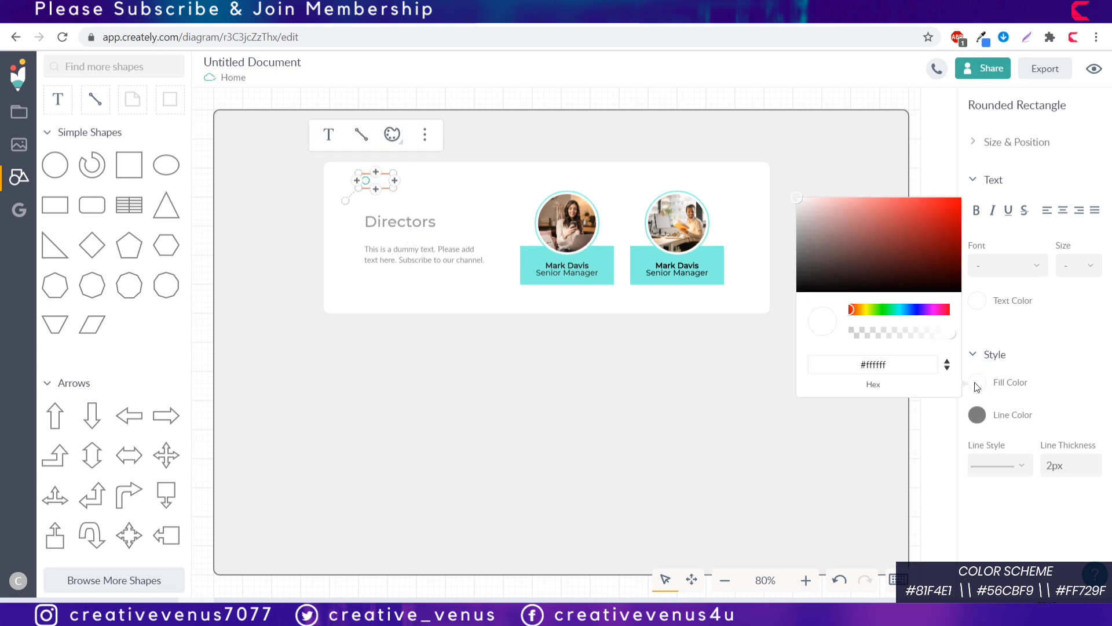
{"action": "left_click", "coordinate": [229, 600]}
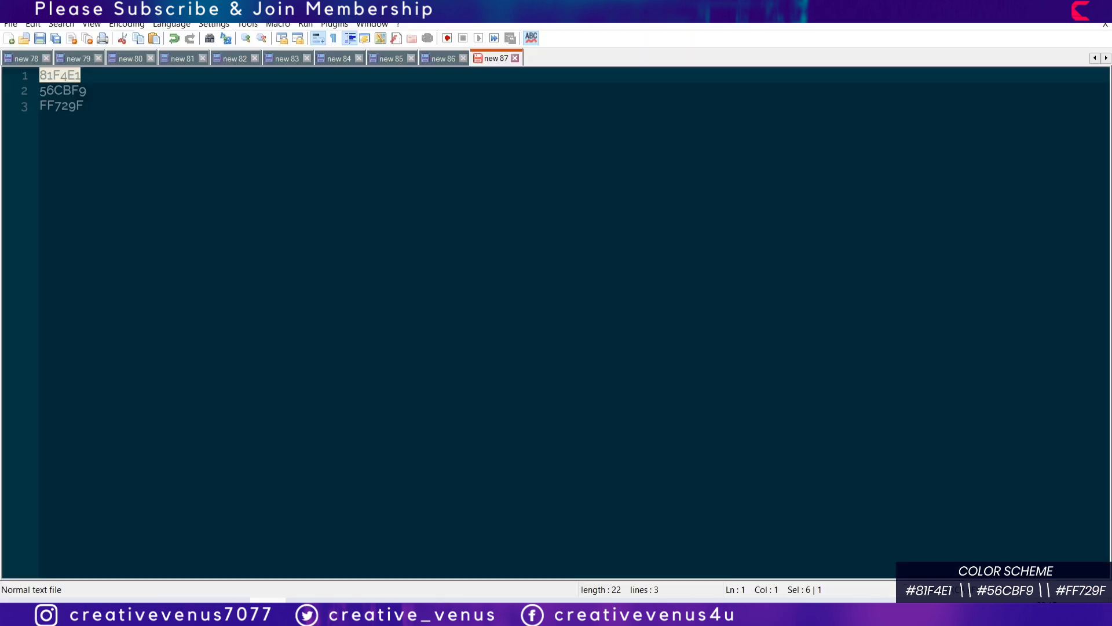
{"action": "key", "text": "alt+Tab"}
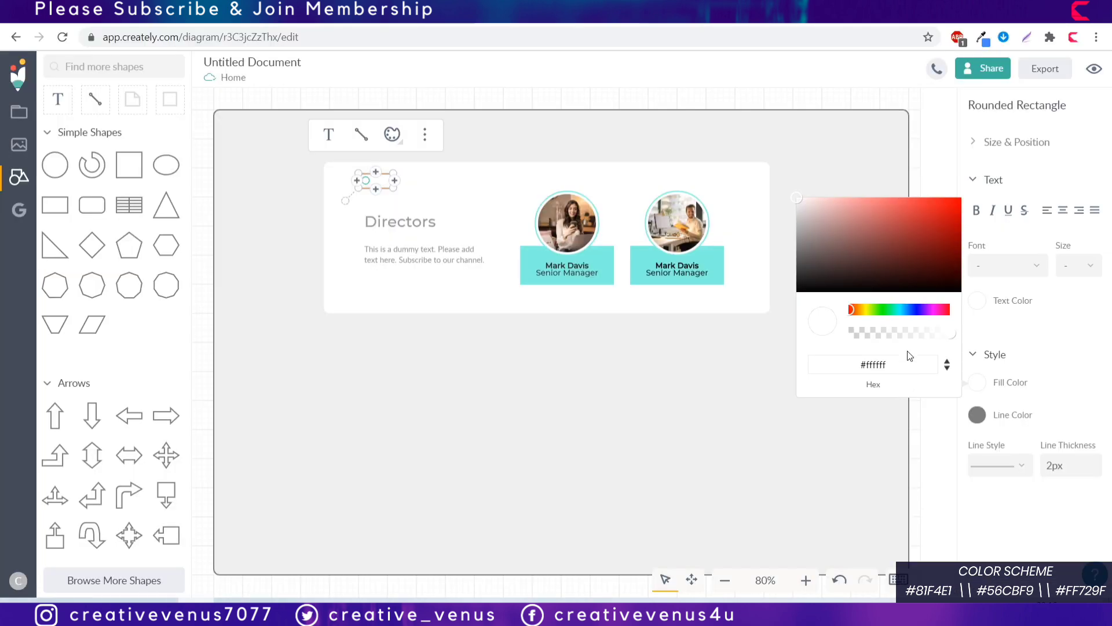
Step: Fill the small rectangle with 81F4E1 and make its outline fully transparent
{"action": "triple_click", "coordinate": [873, 364]}
{"action": "type", "text": "81F4E1"}
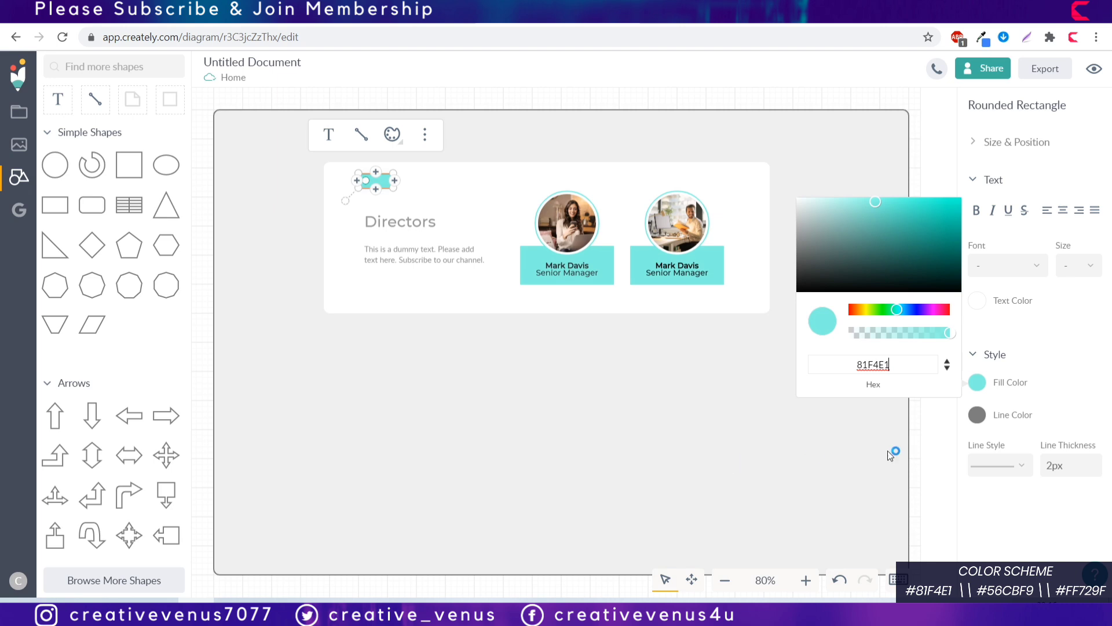
{"action": "left_click", "coordinate": [978, 415]}
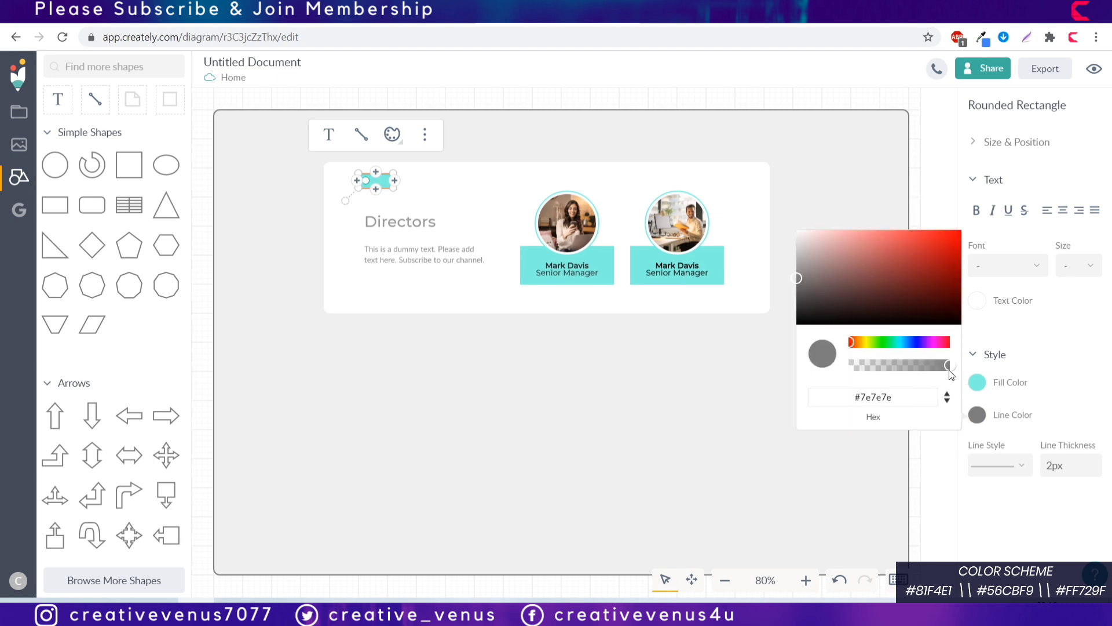
{"action": "left_click_drag", "start_coordinate": [951, 364], "coordinate": [761, 385]}
{"action": "left_click", "coordinate": [412, 380]}
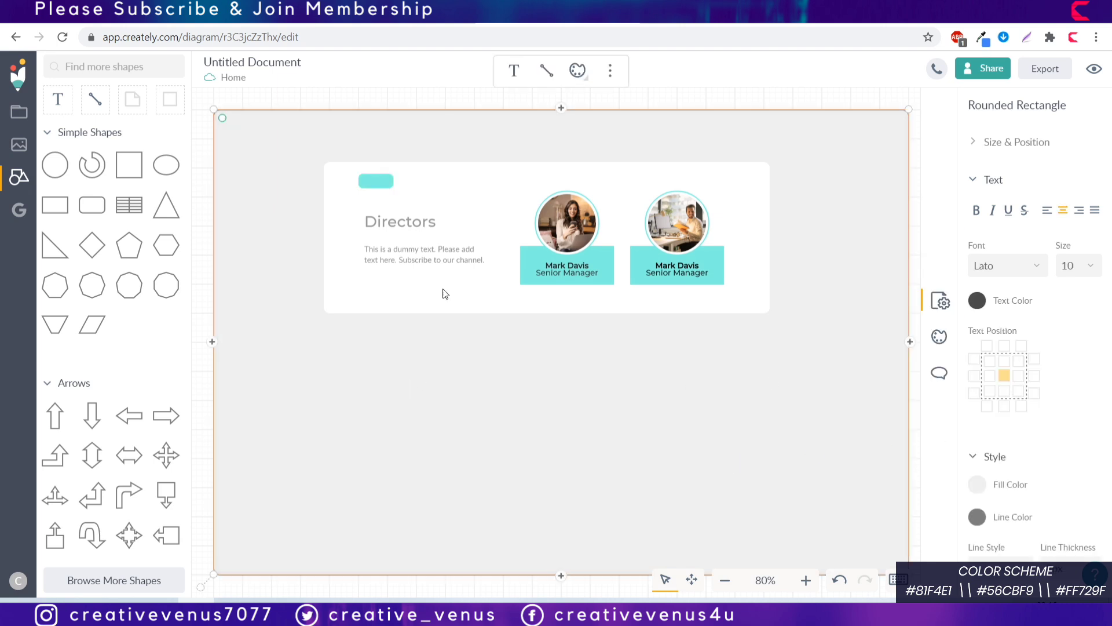
Step: Move the teal bar down to sit just above the Directors heading
{"action": "left_click", "coordinate": [375, 180]}
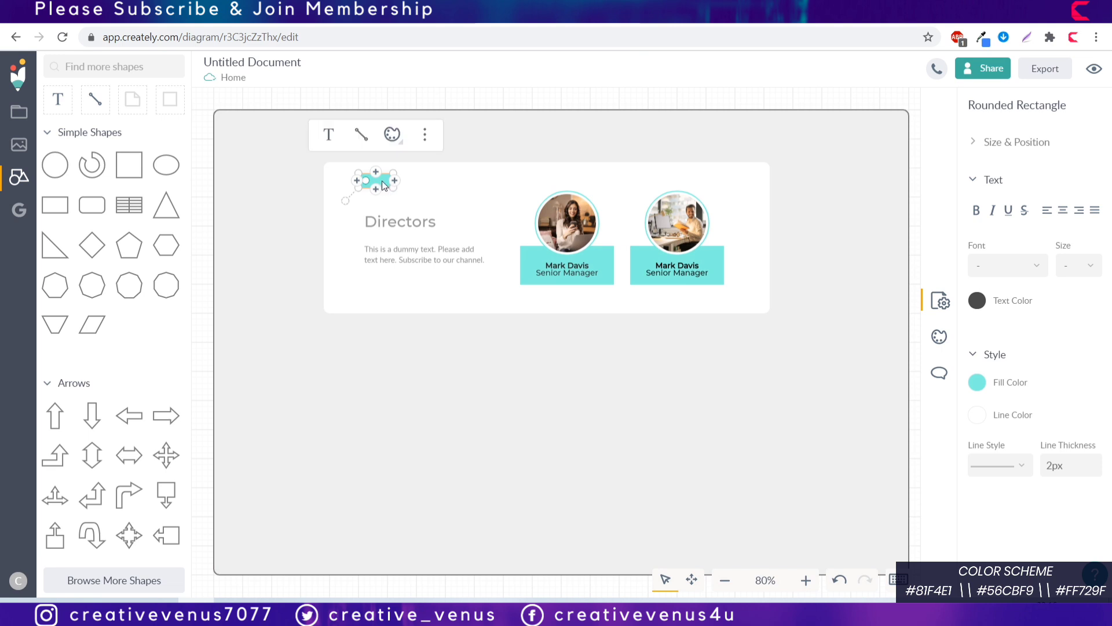
{"action": "left_click_drag", "start_coordinate": [382, 185], "coordinate": [390, 204]}
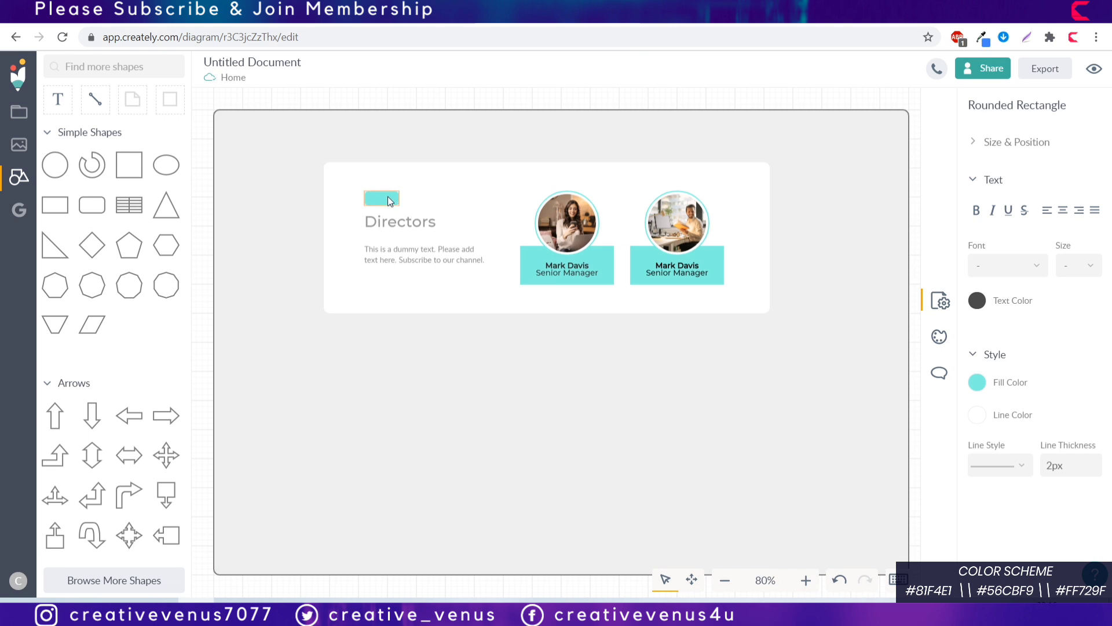
{"action": "left_click", "coordinate": [405, 343]}
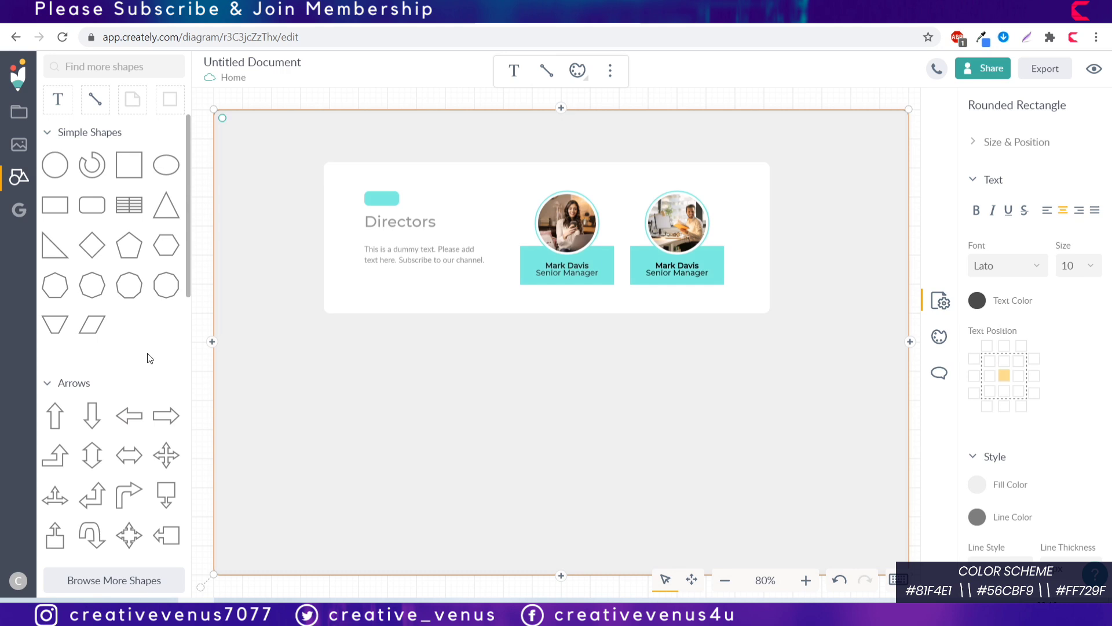
{"action": "scroll", "coordinate": [154, 355], "scroll_direction": "down", "scroll_amount": 3}
{"action": "scroll", "coordinate": [149, 359], "scroll_direction": "down", "scroll_amount": 5}
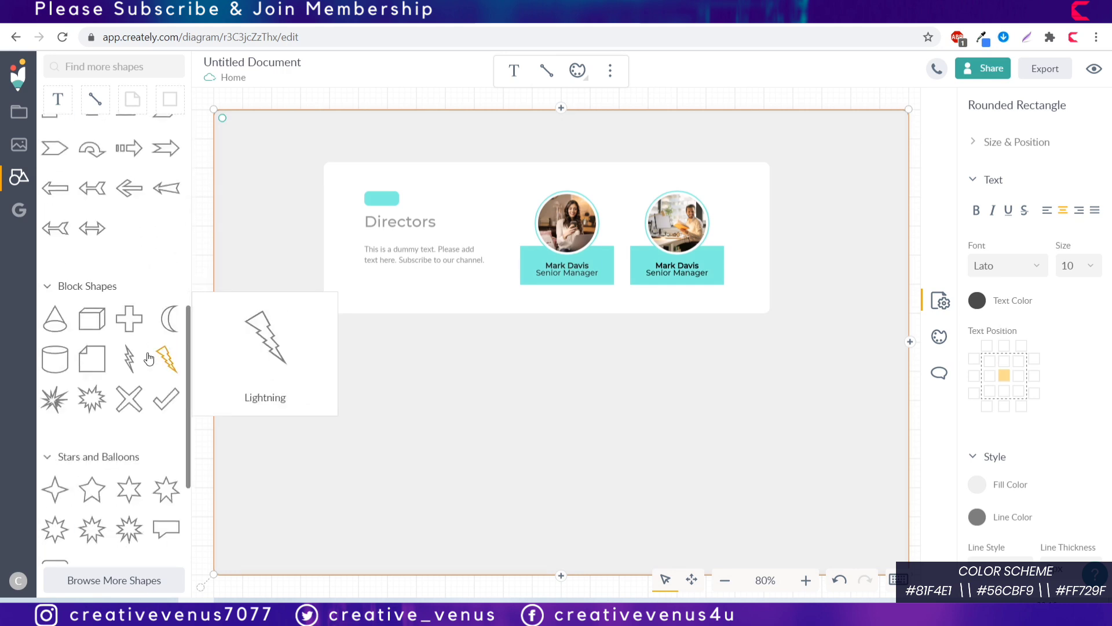
{"action": "scroll", "coordinate": [149, 359], "scroll_direction": "down", "scroll_amount": 3}
{"action": "scroll", "coordinate": [149, 357], "scroll_direction": "up", "scroll_amount": 10}
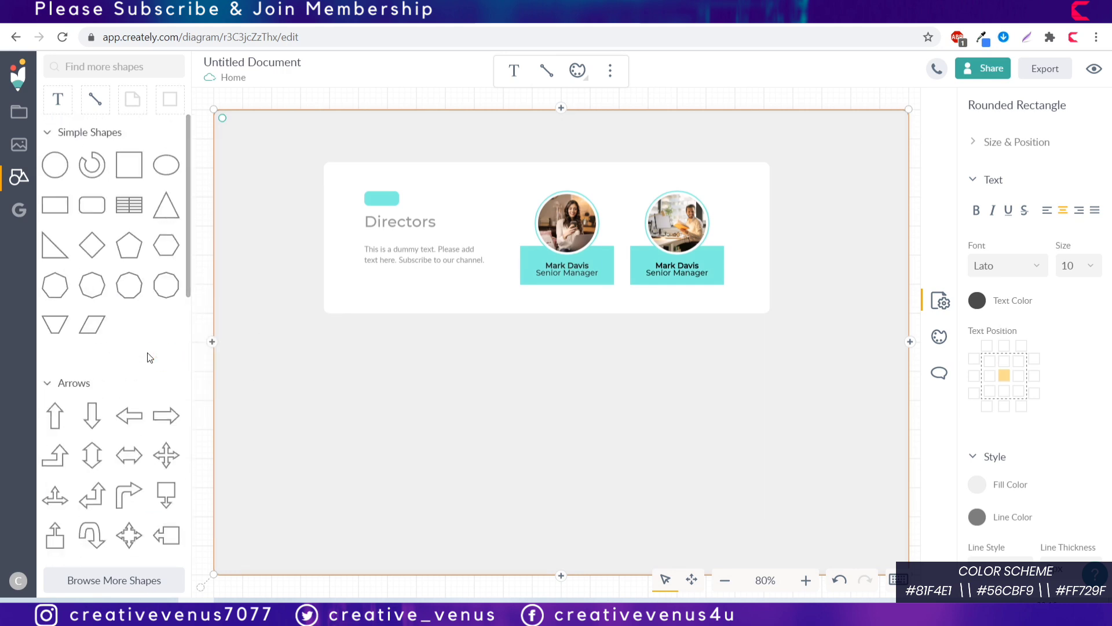
{"action": "scroll", "coordinate": [149, 357], "scroll_direction": "down", "scroll_amount": 8}
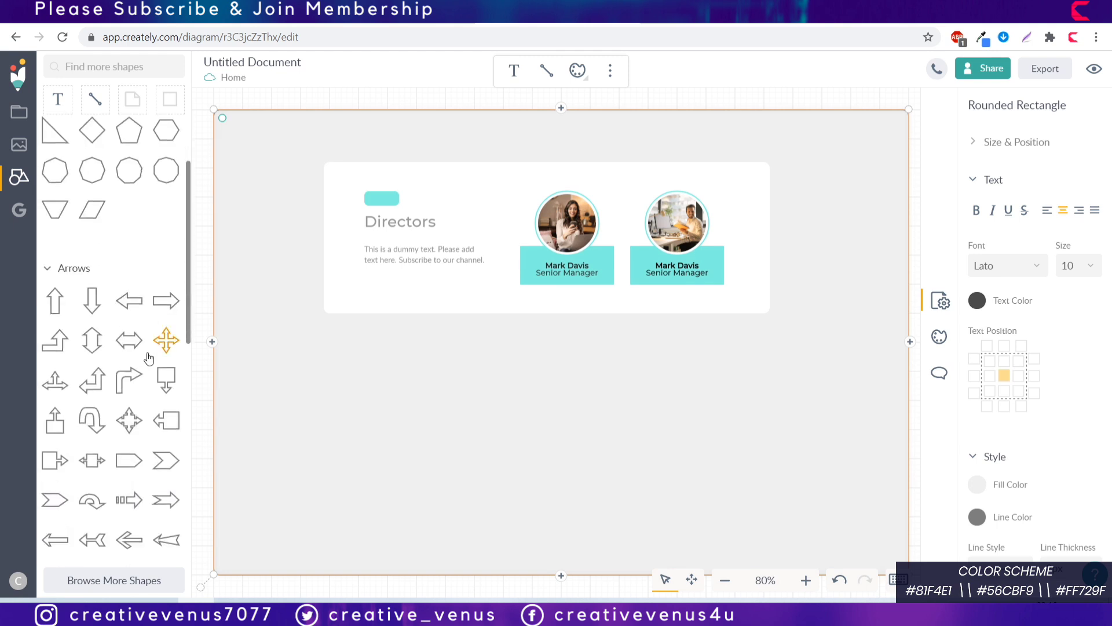
{"action": "scroll", "coordinate": [149, 358], "scroll_direction": "down", "scroll_amount": 2}
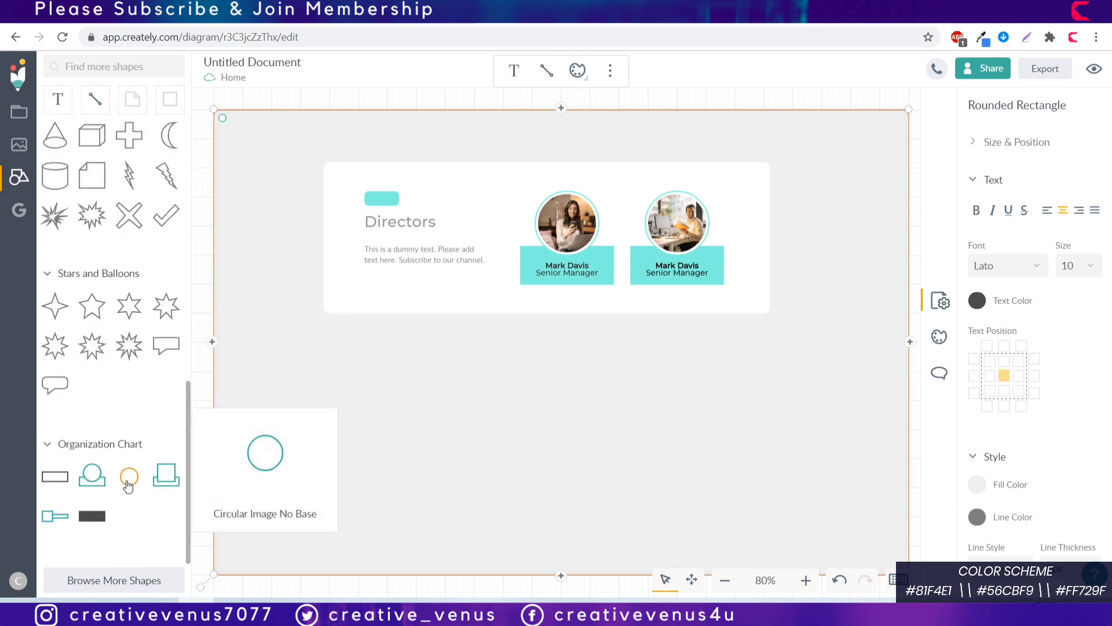
Step: Resize the teal accent into a small square
{"action": "left_click", "coordinate": [393, 199]}
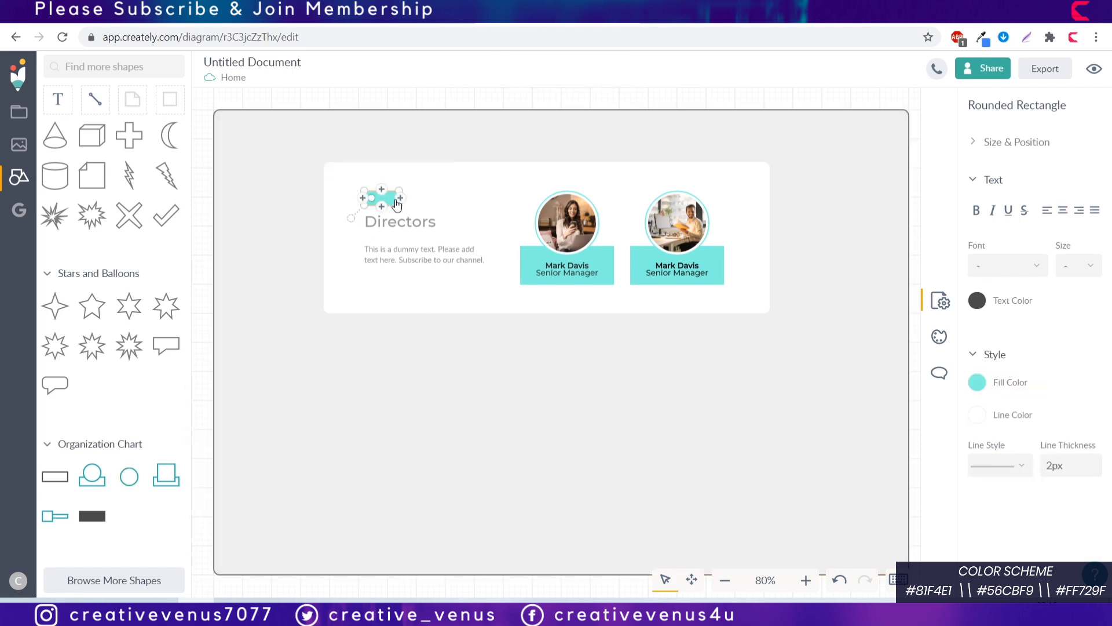
{"action": "left_click_drag", "start_coordinate": [400, 206], "coordinate": [380, 207]}
{"action": "left_click", "coordinate": [238, 255]}
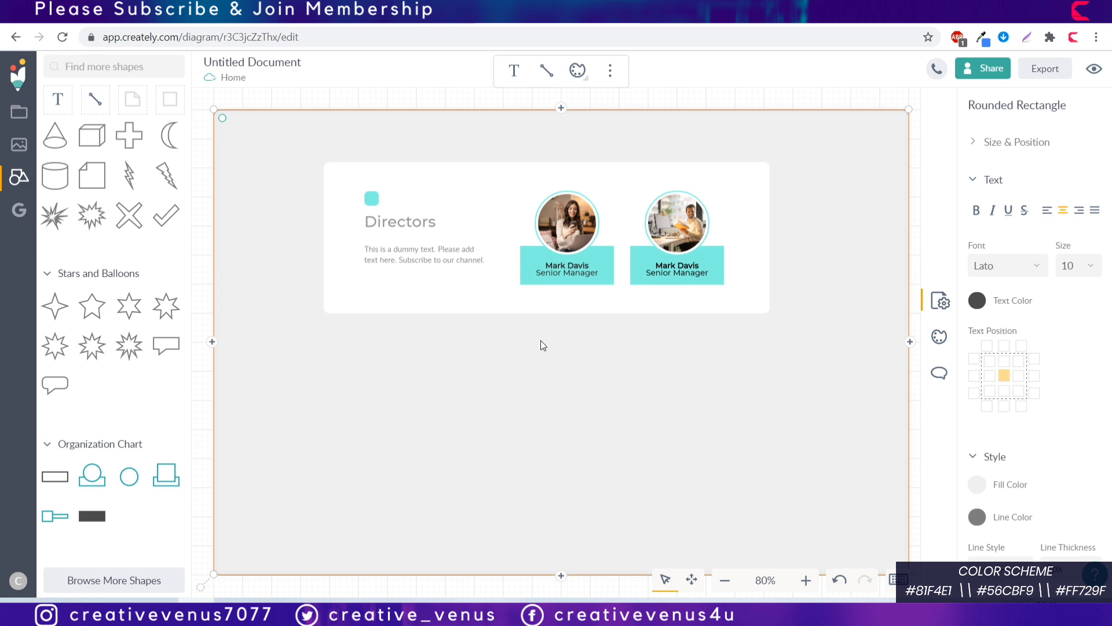
Step: Duplicate the white Directors card, place the copy just below, and make it taller
{"action": "left_click", "coordinate": [459, 306]}
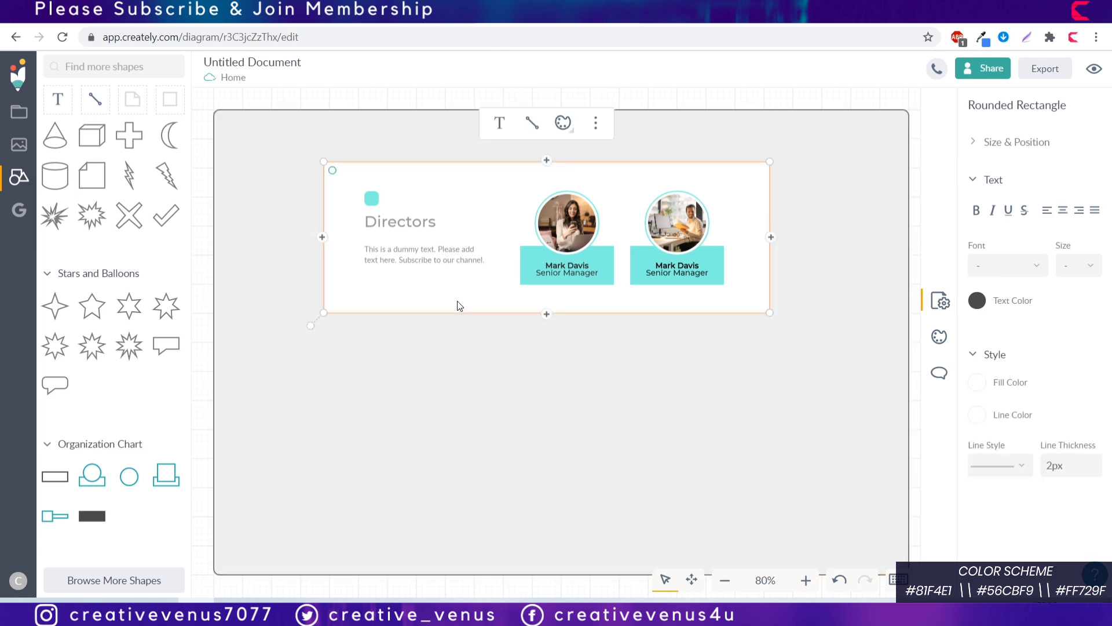
{"action": "key", "text": "ctrl+d"}
{"action": "left_click_drag", "start_coordinate": [519, 301], "coordinate": [407, 457]}
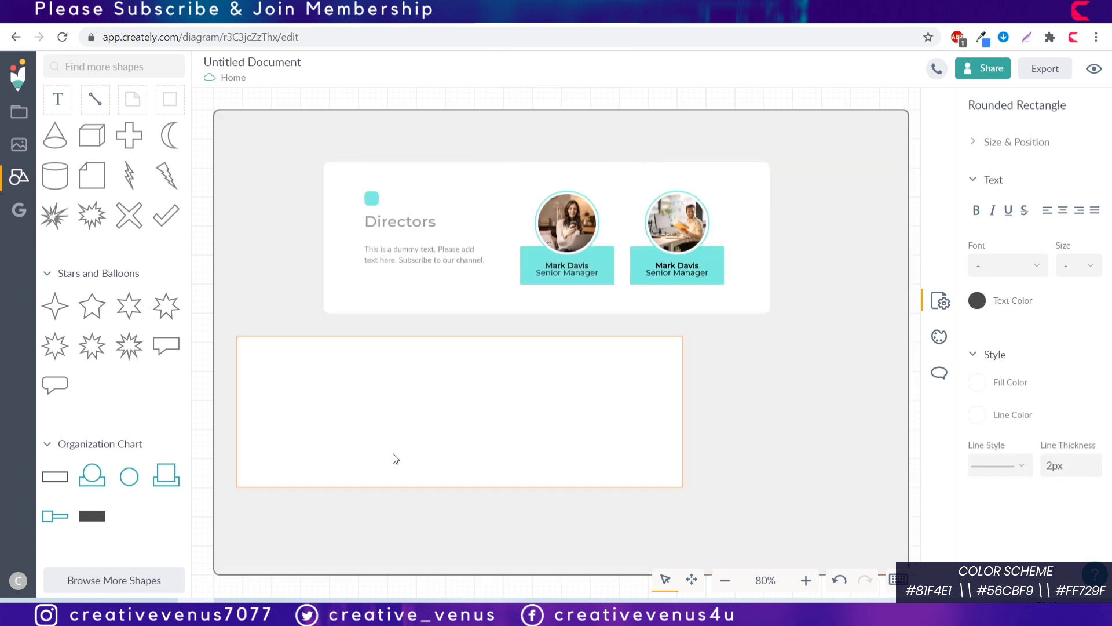
{"action": "left_click_drag", "start_coordinate": [395, 459], "coordinate": [392, 467]}
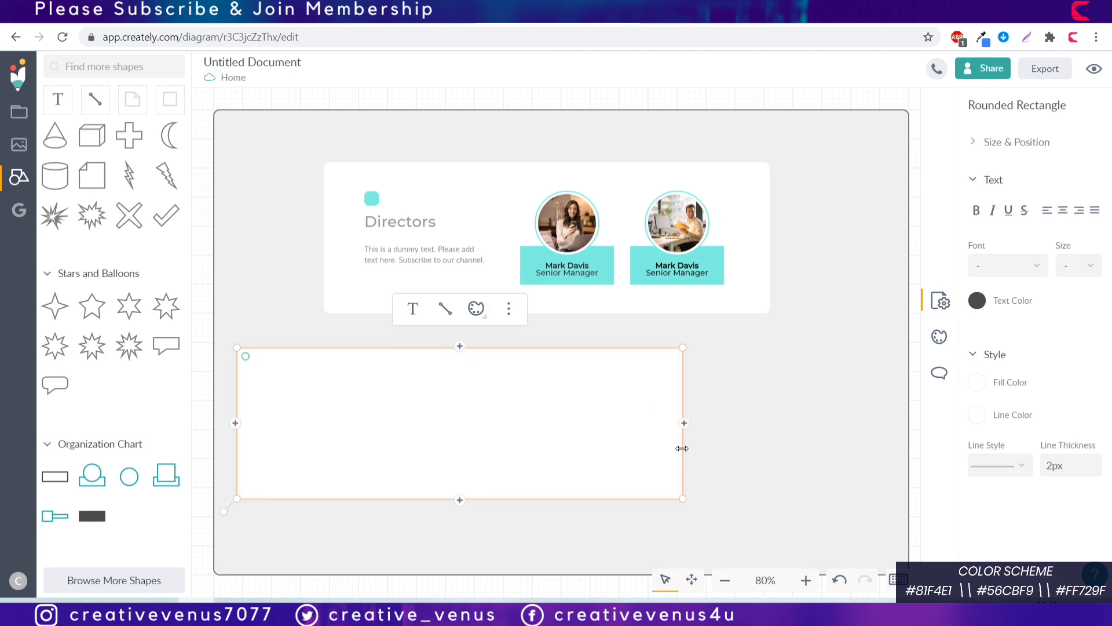
{"action": "left_click_drag", "start_coordinate": [566, 501], "coordinate": [564, 545]}
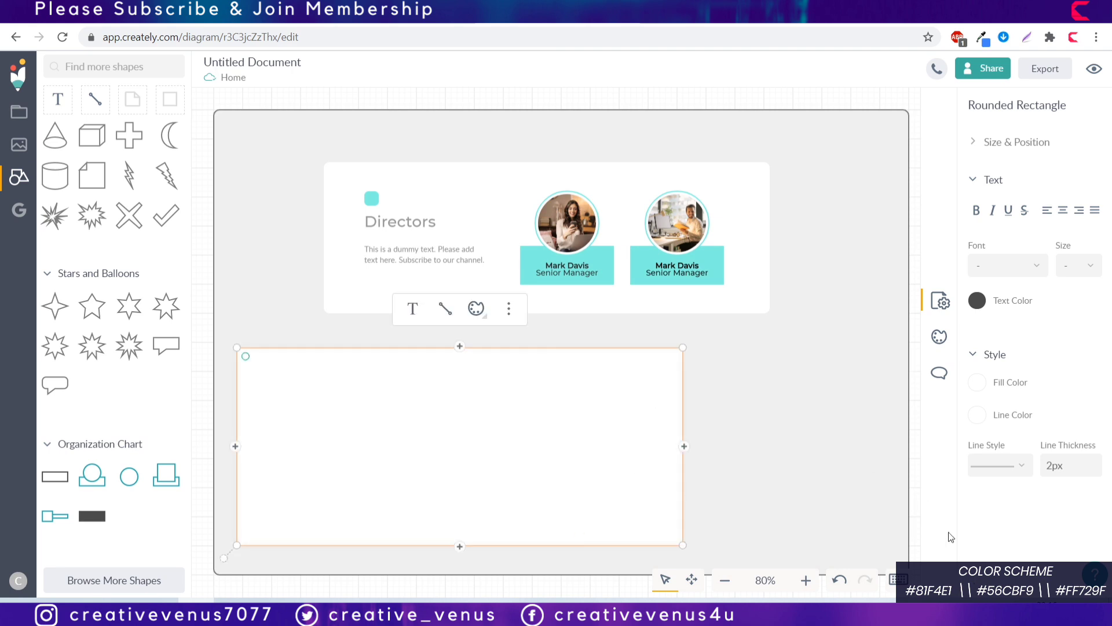
Step: Extend the gray background downward, then stretch the new card taller and narrower
{"action": "left_click", "coordinate": [724, 580]}
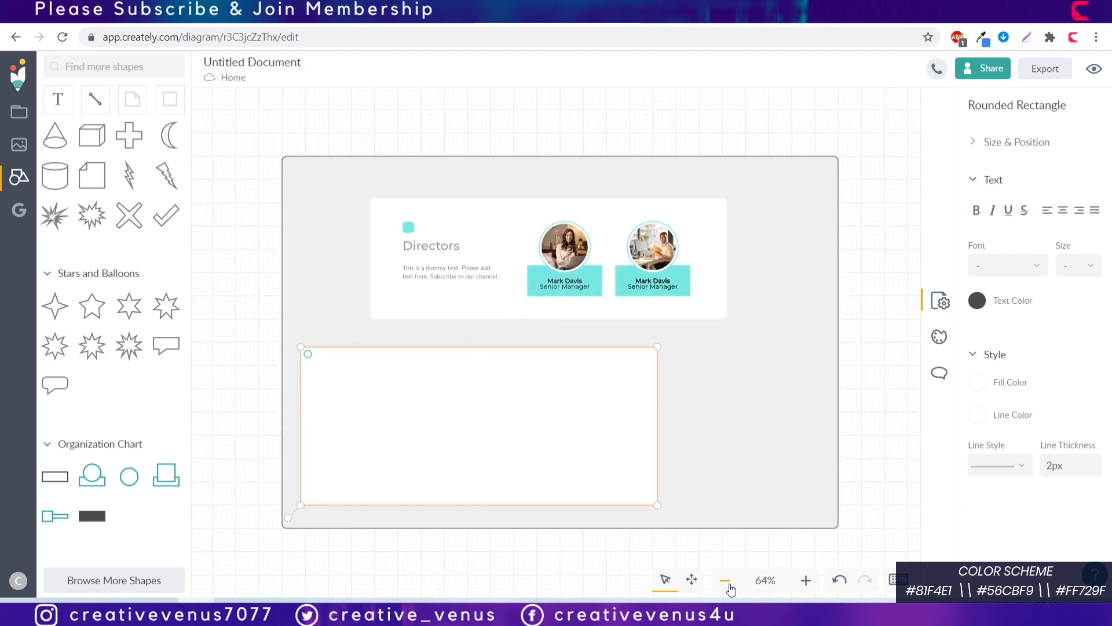
{"action": "left_click", "coordinate": [575, 526]}
{"action": "left_click_drag", "start_coordinate": [575, 526], "coordinate": [574, 588]}
{"action": "left_click", "coordinate": [498, 498]}
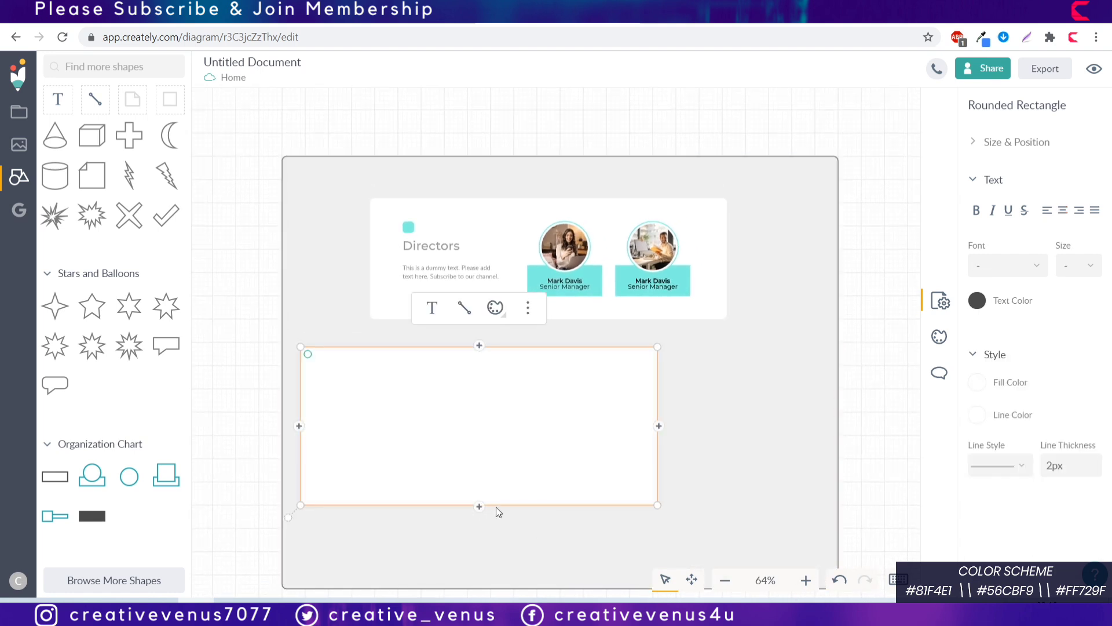
{"action": "left_click_drag", "start_coordinate": [497, 512], "coordinate": [486, 574]}
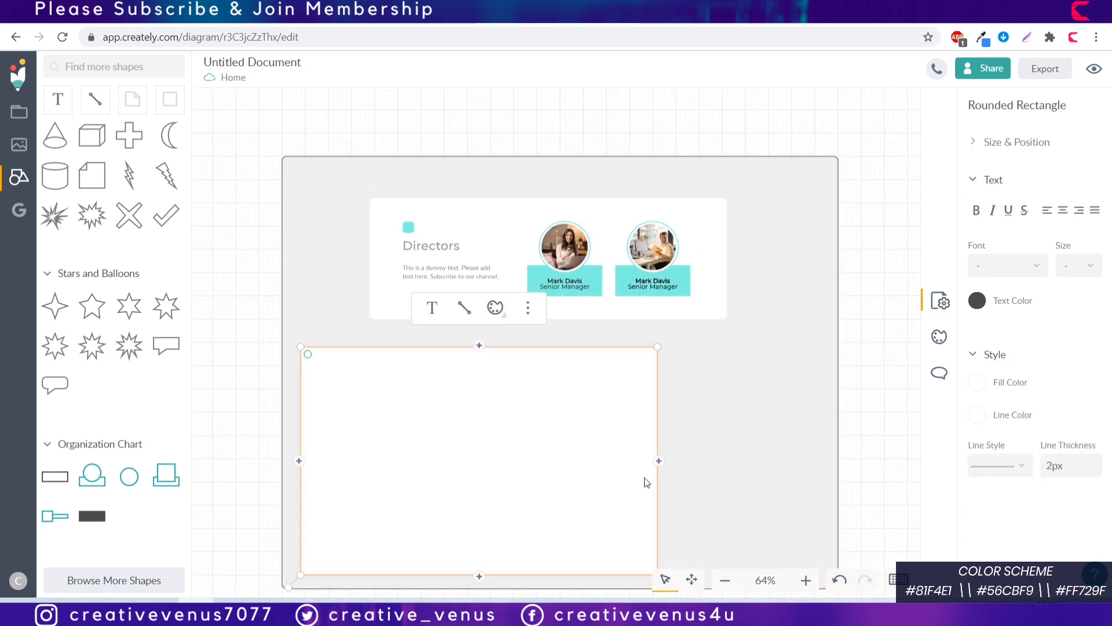
{"action": "left_click_drag", "start_coordinate": [656, 492], "coordinate": [597, 493]}
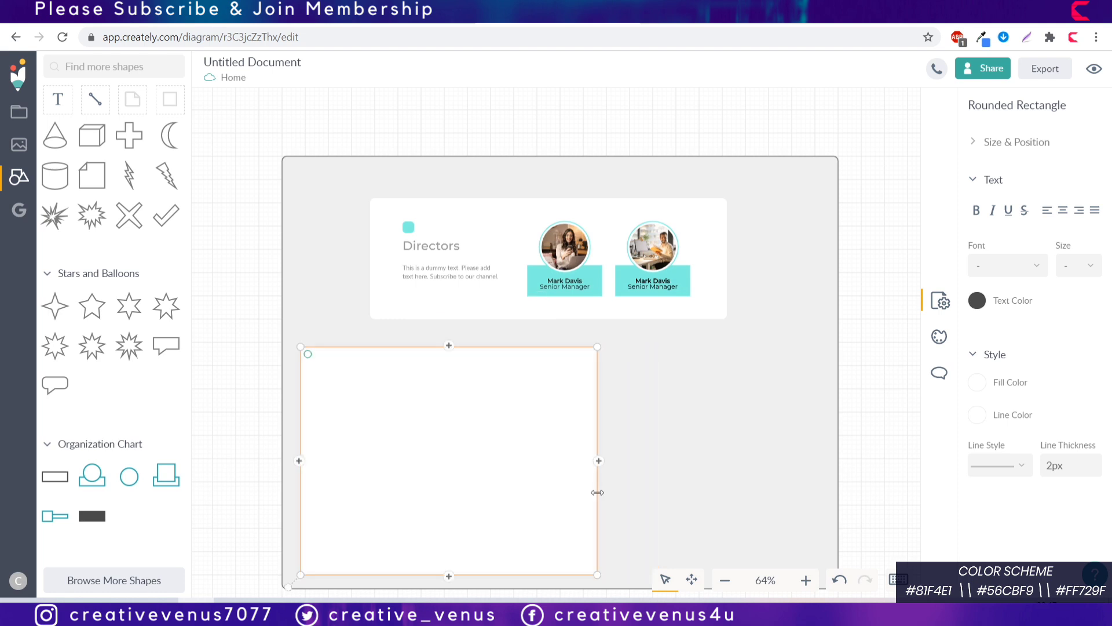
Step: Copy the Directors heading and description onto the new card and centre them together
{"action": "left_click", "coordinate": [693, 445]}
{"action": "left_click", "coordinate": [421, 244]}
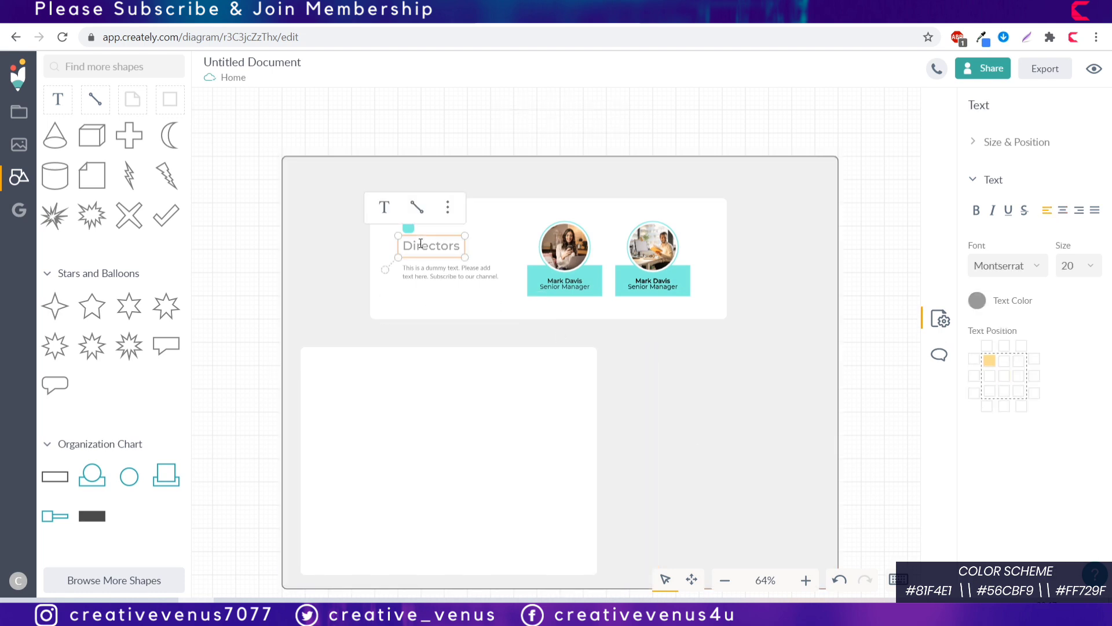
{"action": "left_click", "coordinate": [433, 273], "text": "shift"}
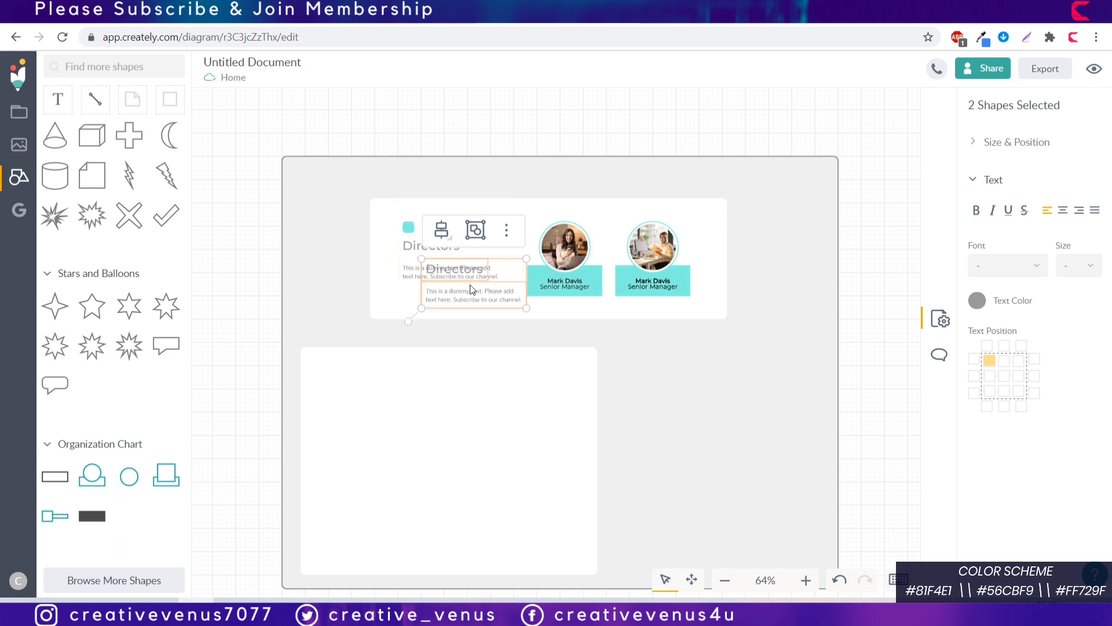
{"action": "key", "text": "ctrl+d"}
{"action": "left_click_drag", "start_coordinate": [425, 327], "coordinate": [429, 411]}
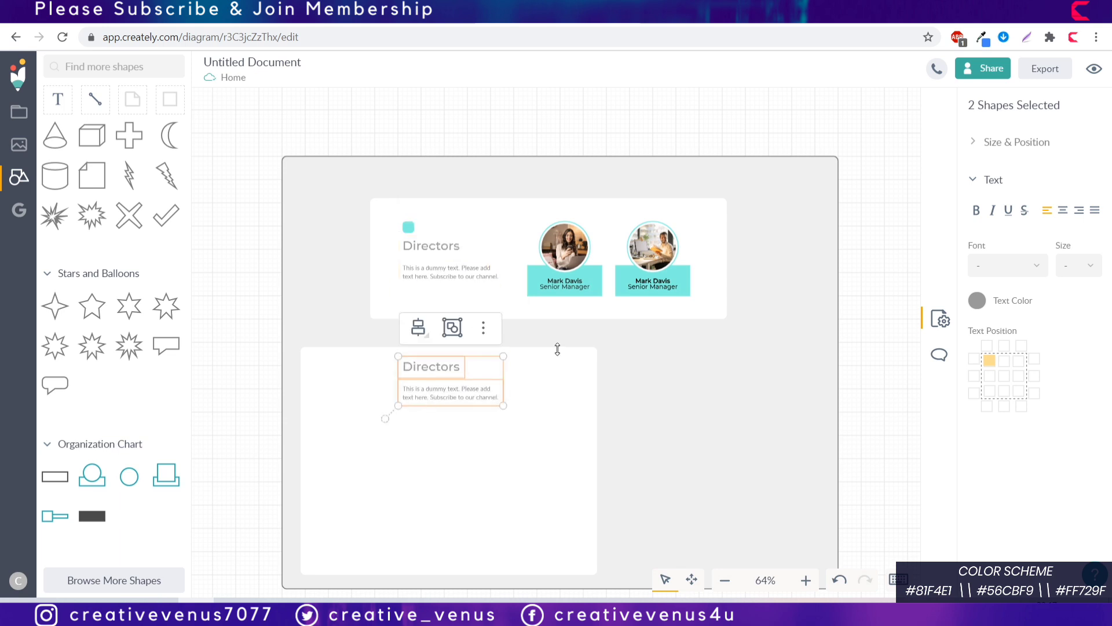
{"action": "left_click", "coordinate": [453, 328]}
{"action": "left_click", "coordinate": [419, 327]}
{"action": "left_click", "coordinate": [484, 392]}
Step: Rename the copied heading to 'Production Team' and centre-align it with the description
{"action": "double_click", "coordinate": [465, 369]}
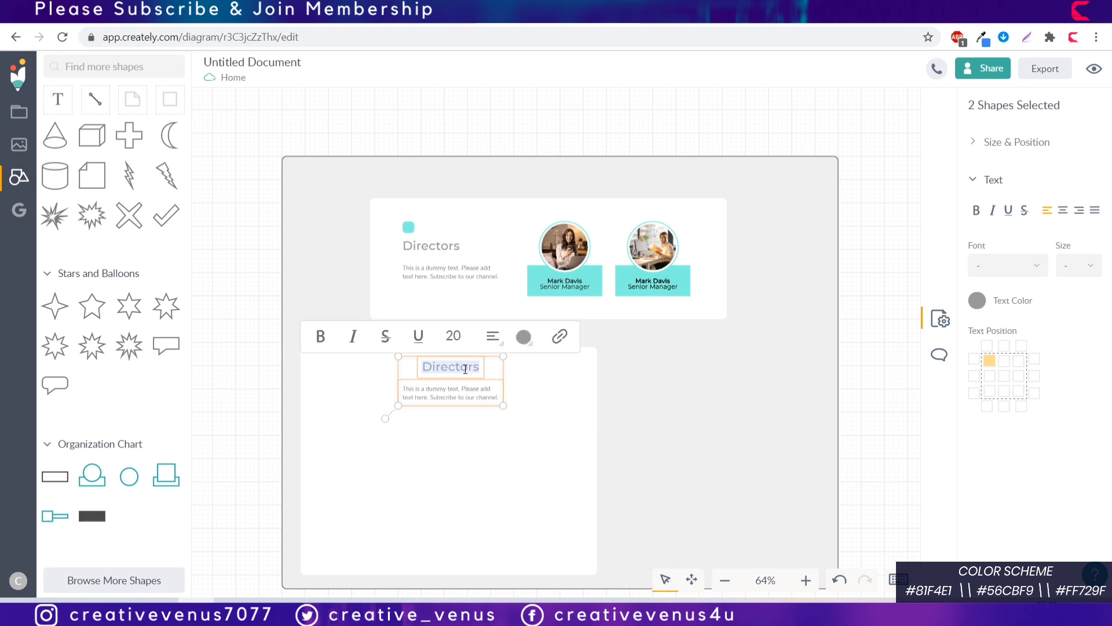
{"action": "type", "text": "Production "}
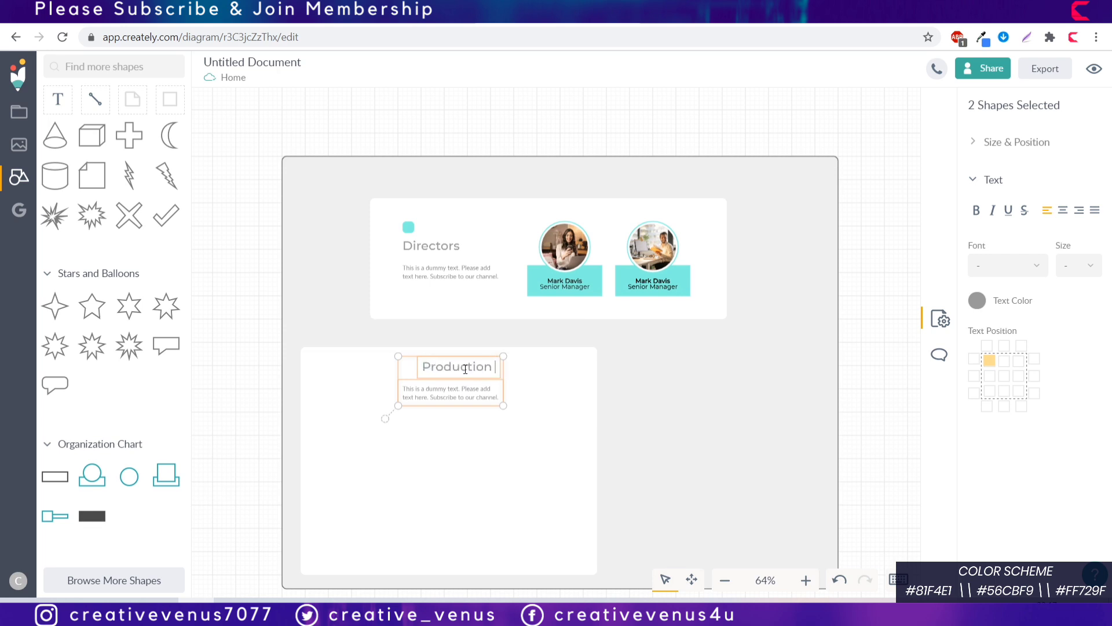
{"action": "type", "text": "Team"}
{"action": "key", "text": "Escape"}
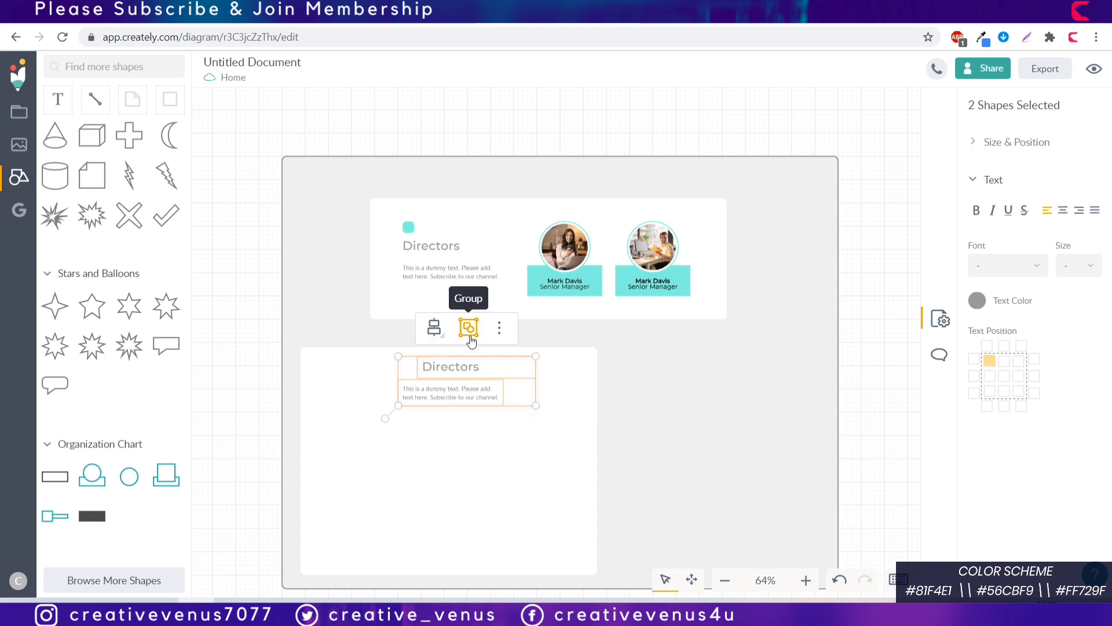
{"action": "left_click", "coordinate": [435, 330]}
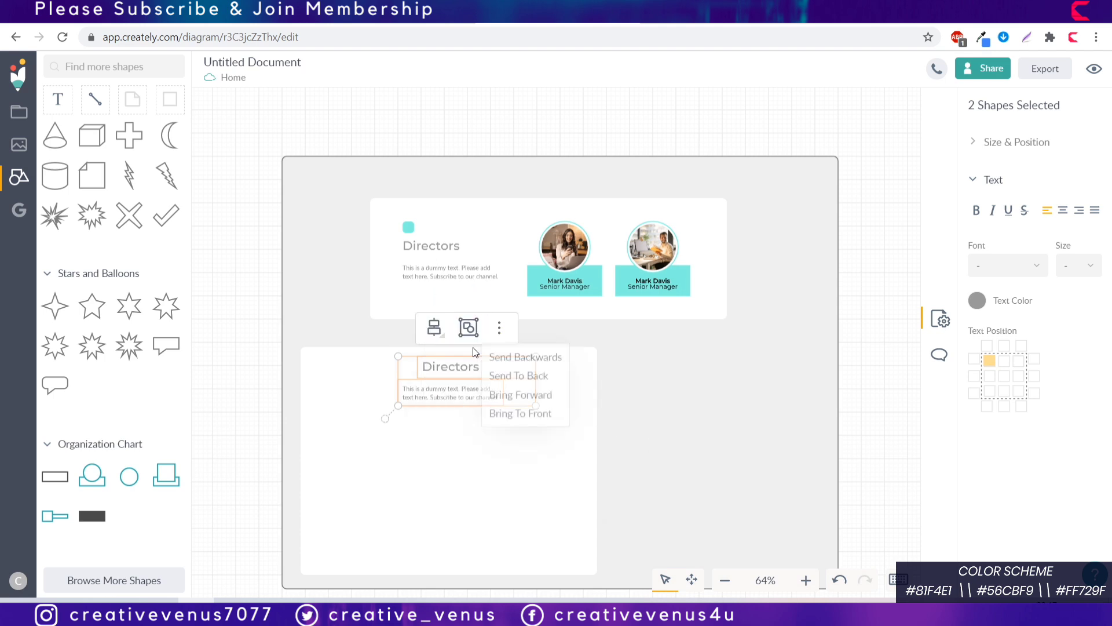
{"action": "mouse_move", "coordinate": [432, 328]}
{"action": "left_click", "coordinate": [470, 389]}
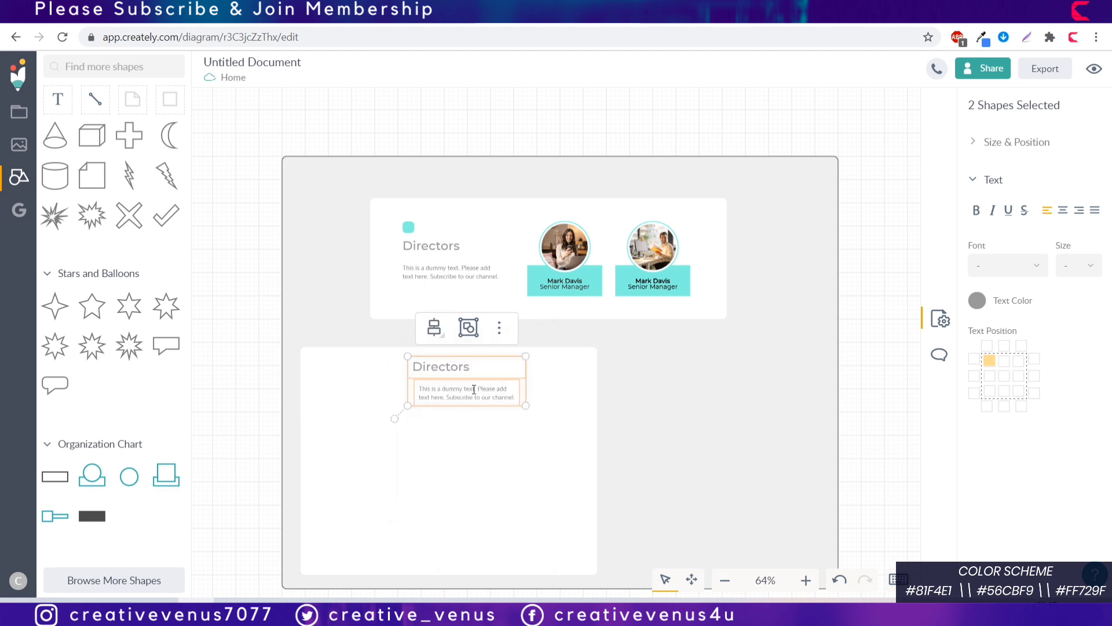
{"action": "left_click", "coordinate": [1064, 214]}
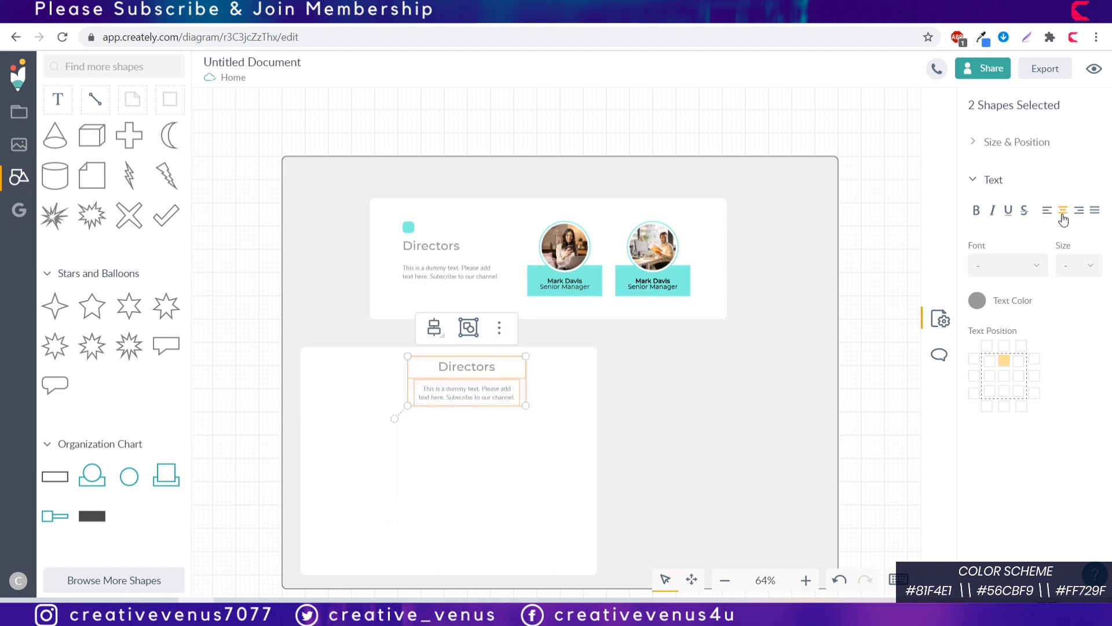
{"action": "double_click", "coordinate": [479, 369]}
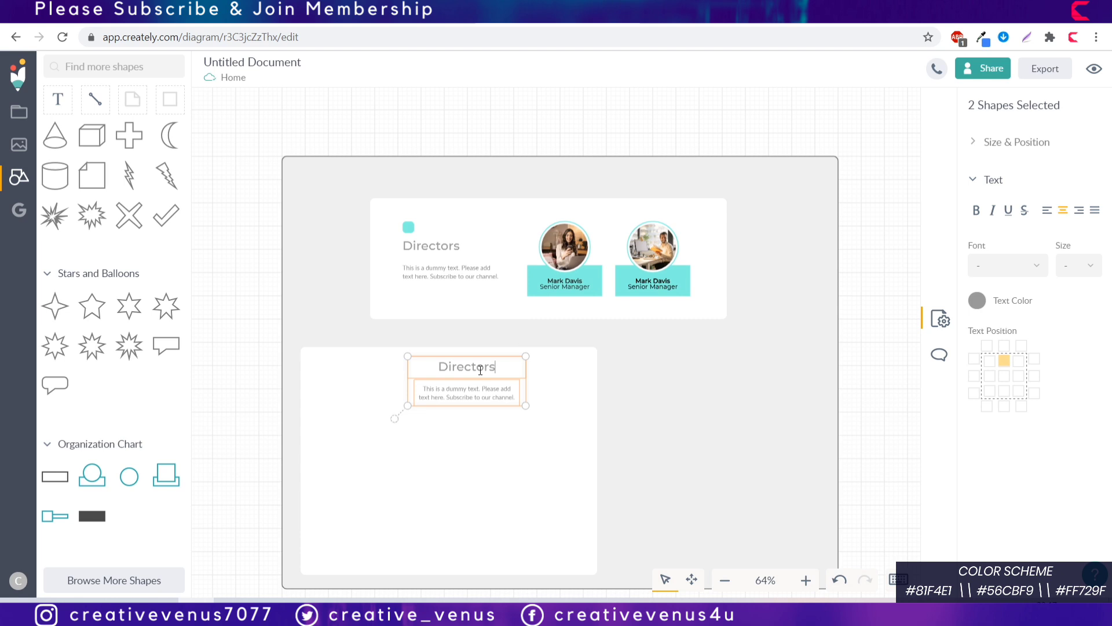
{"action": "type", "text": "Production Team"}
Step: Centre the Production Team heading and description horizontally within the card
{"action": "left_click", "coordinate": [555, 409]}
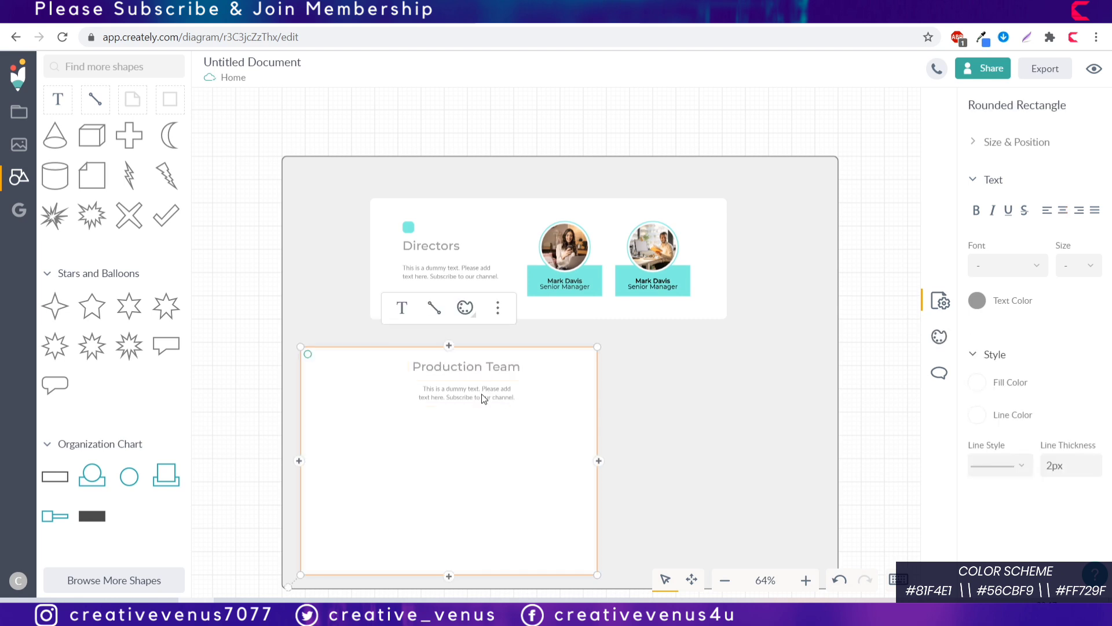
{"action": "left_click", "coordinate": [483, 394]}
{"action": "left_click", "coordinate": [502, 370], "text": "shift"}
{"action": "left_click", "coordinate": [551, 389], "text": "shift"}
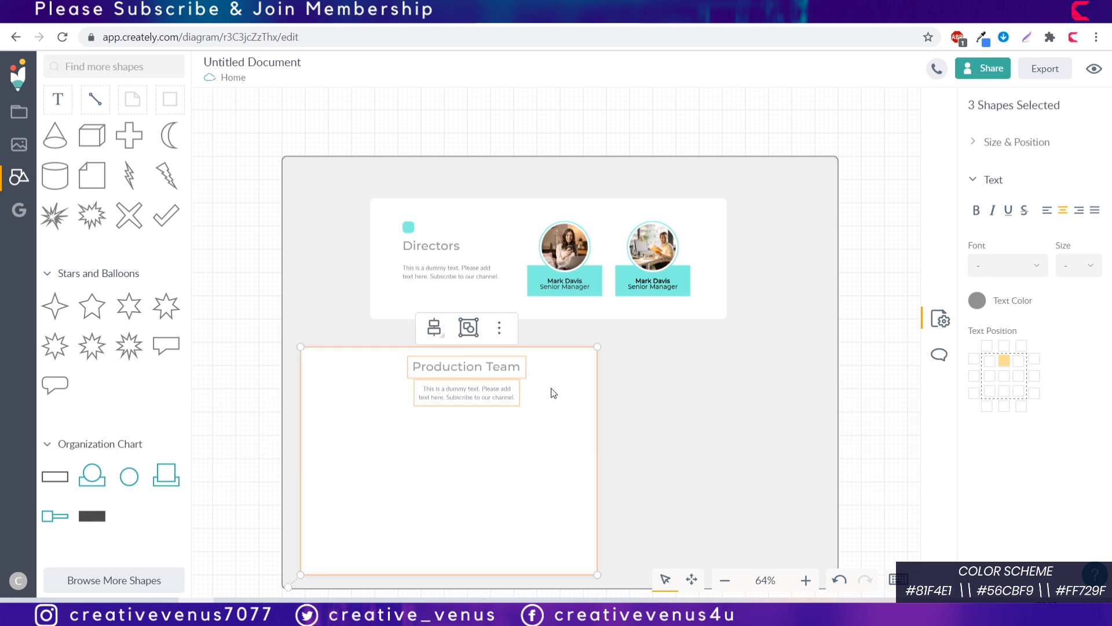
{"action": "left_click", "coordinate": [400, 318]}
{"action": "left_click", "coordinate": [448, 386]}
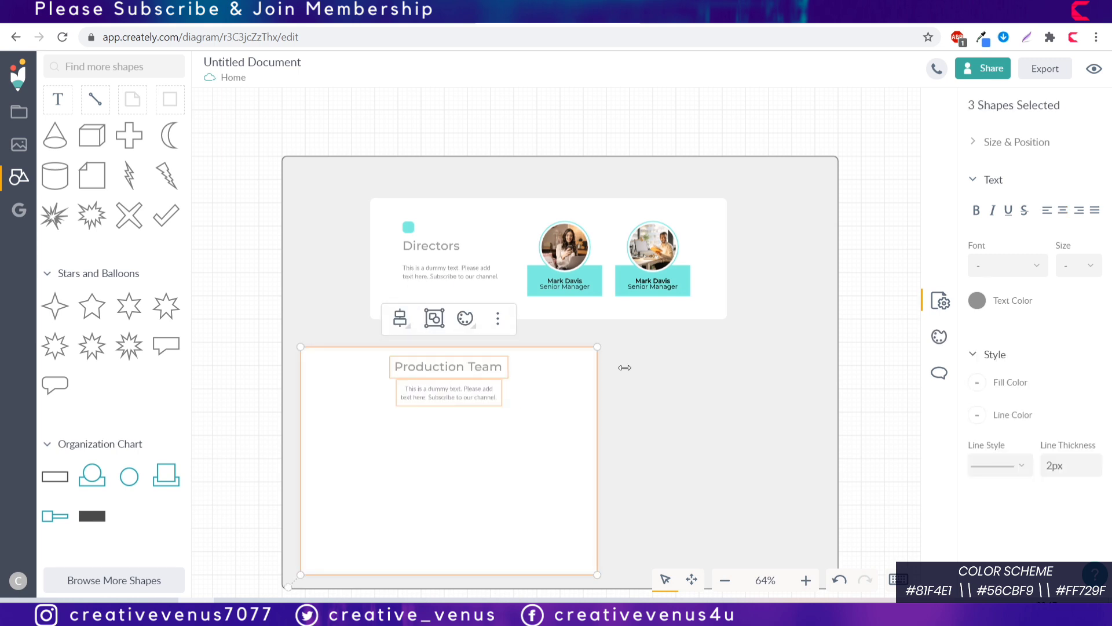
Step: Copy the small teal square from Directors onto the Production Team card
{"action": "left_click", "coordinate": [625, 398]}
{"action": "left_click", "coordinate": [409, 227]}
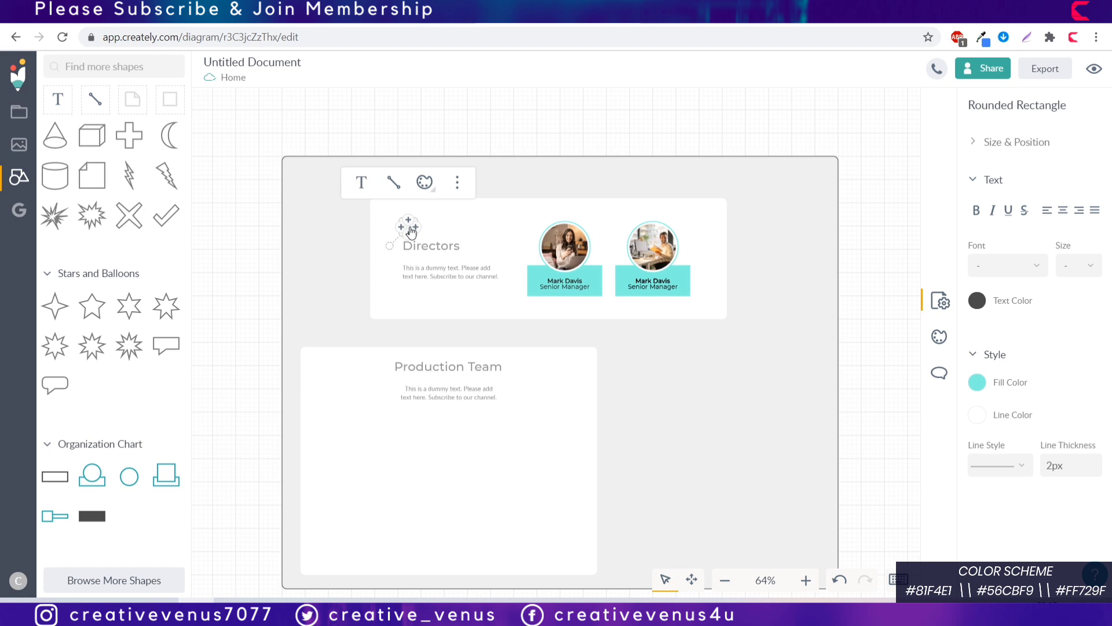
{"action": "left_click_drag", "start_coordinate": [410, 227], "coordinate": [316, 366]}
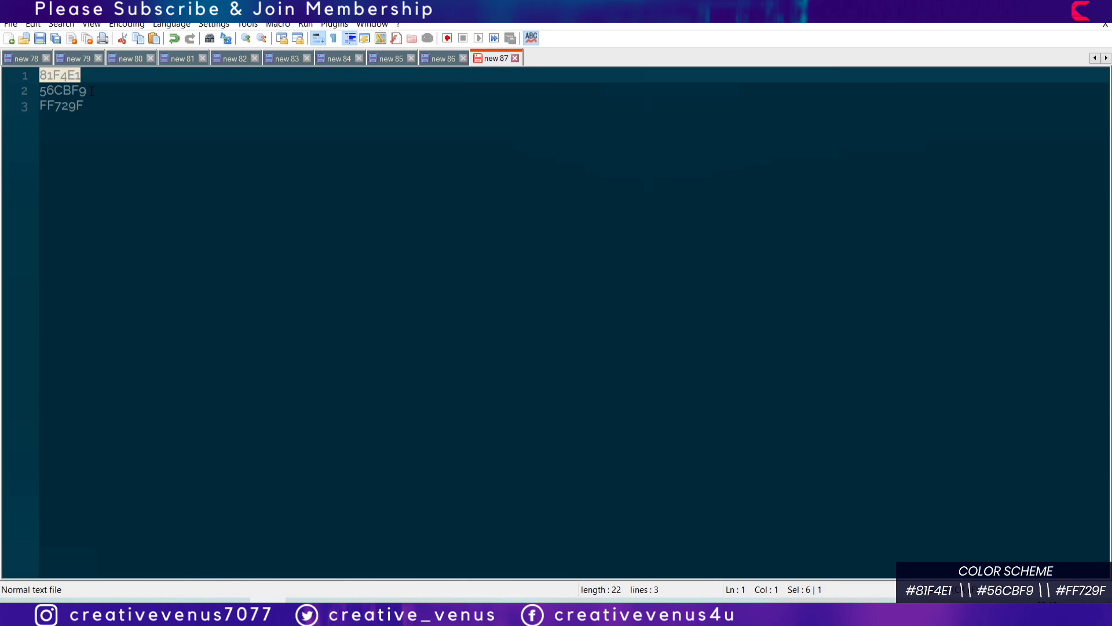
Step: Select line 2, the blue code 56CBF9, in the Notepad++ colour notes
{"action": "left_click", "coordinate": [20, 91]}
{"action": "key", "text": "ctrl+c"}
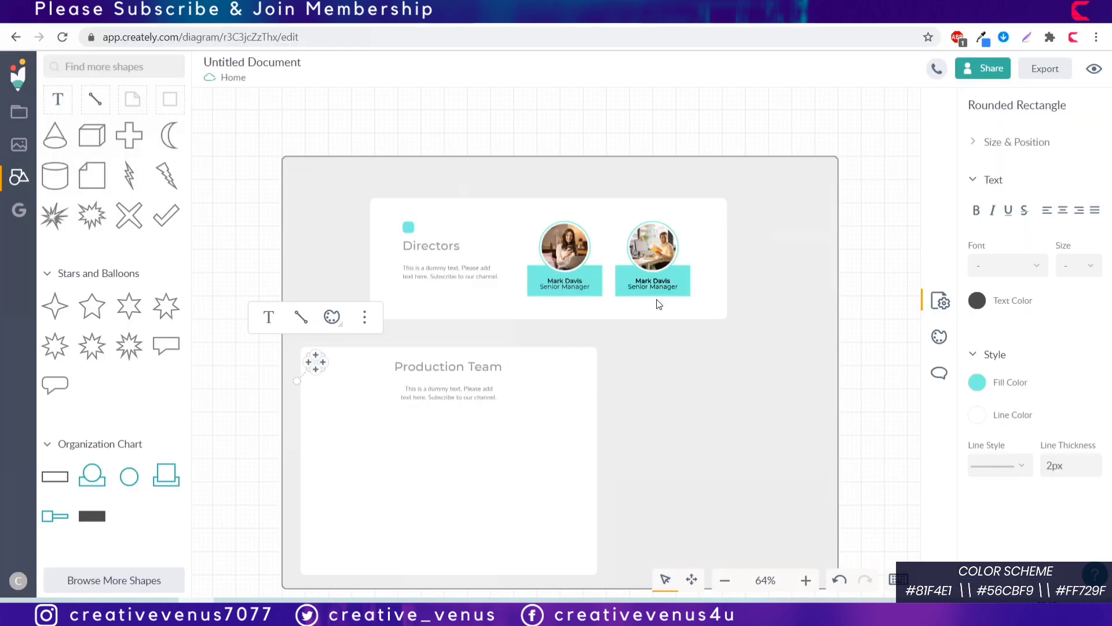
Step: Recolour the Production Team accent square to blue 56CBF9
{"action": "left_click", "coordinate": [976, 383]}
{"action": "left_click_drag", "start_coordinate": [907, 363], "coordinate": [572, 362]}
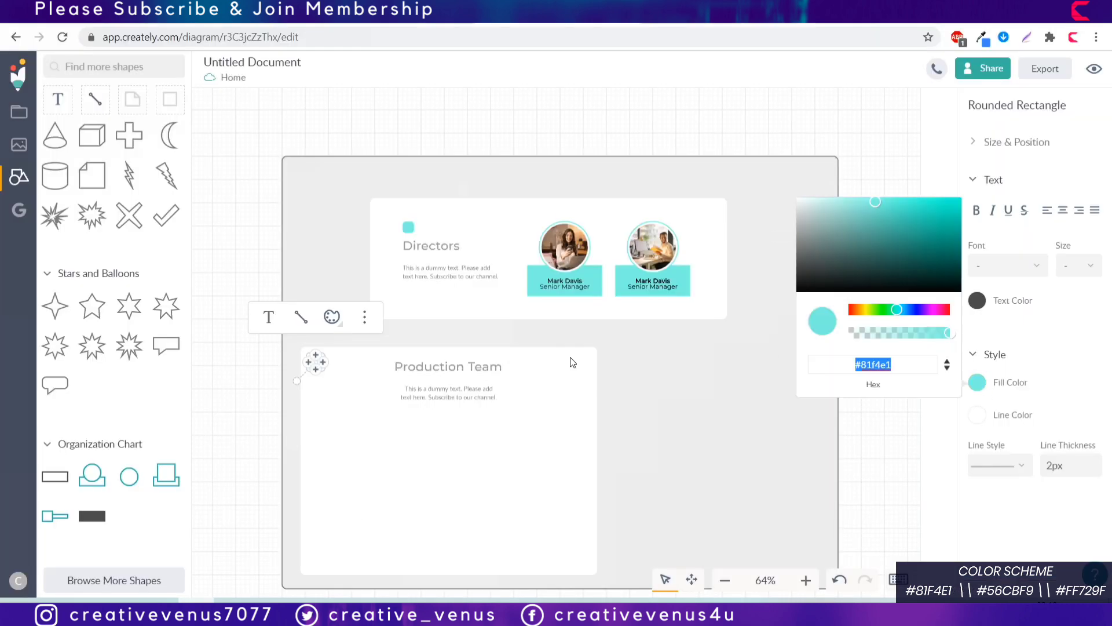
{"action": "key", "text": "ctrl+v"}
{"action": "left_click", "coordinate": [669, 485]}
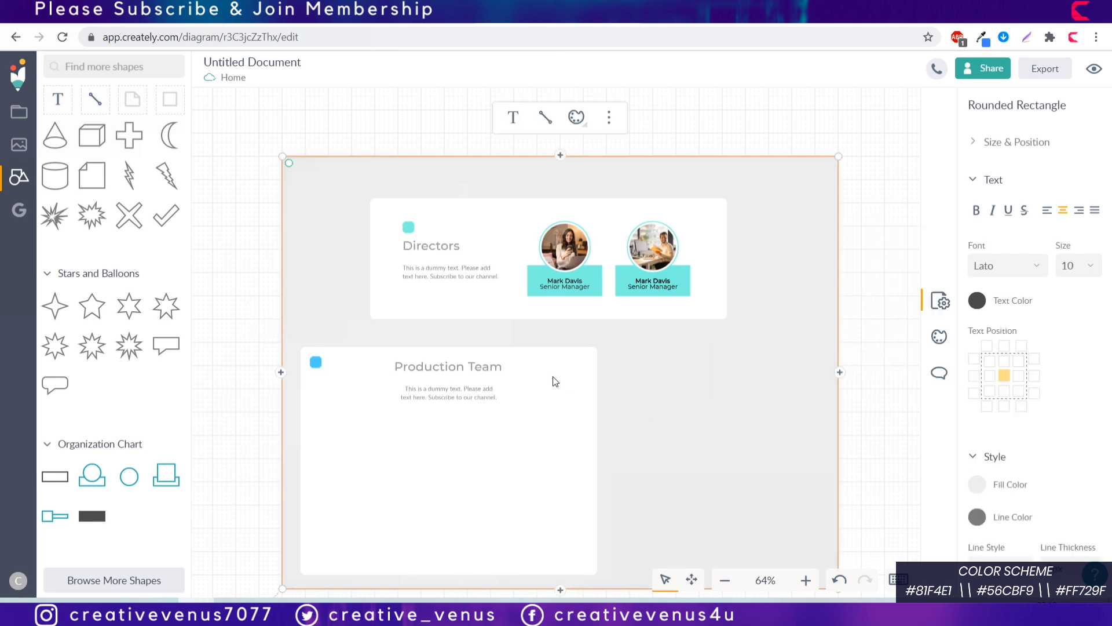
Step: Nudge the Production Team description up and centre it within the card
{"action": "left_click", "coordinate": [481, 399]}
{"action": "left_click_drag", "start_coordinate": [481, 398], "coordinate": [482, 394]}
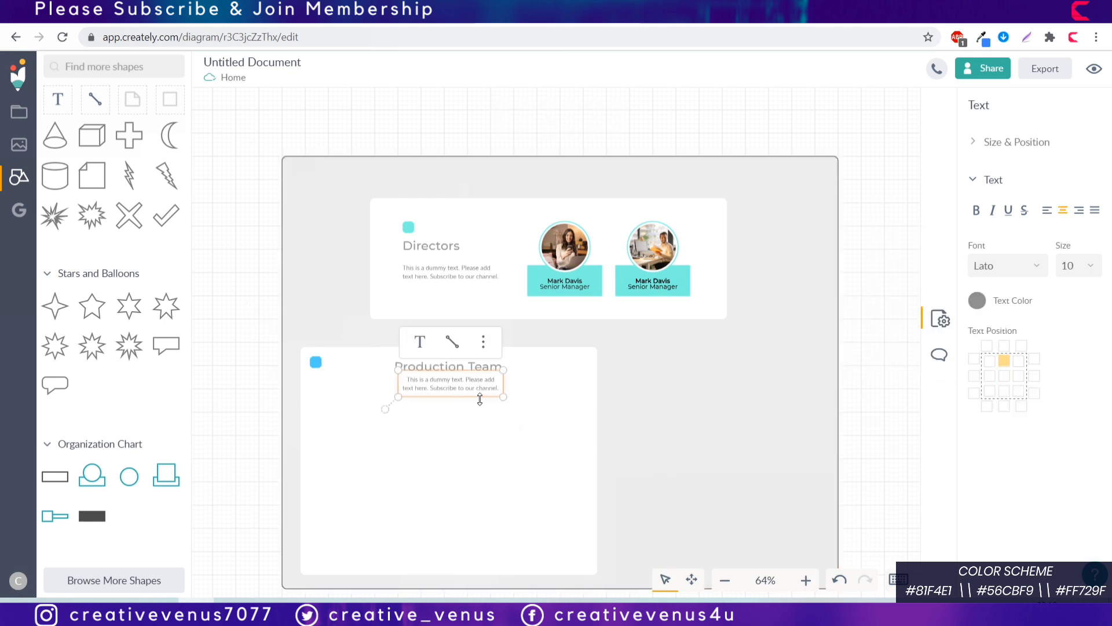
{"action": "left_click", "coordinate": [552, 412], "text": "shift"}
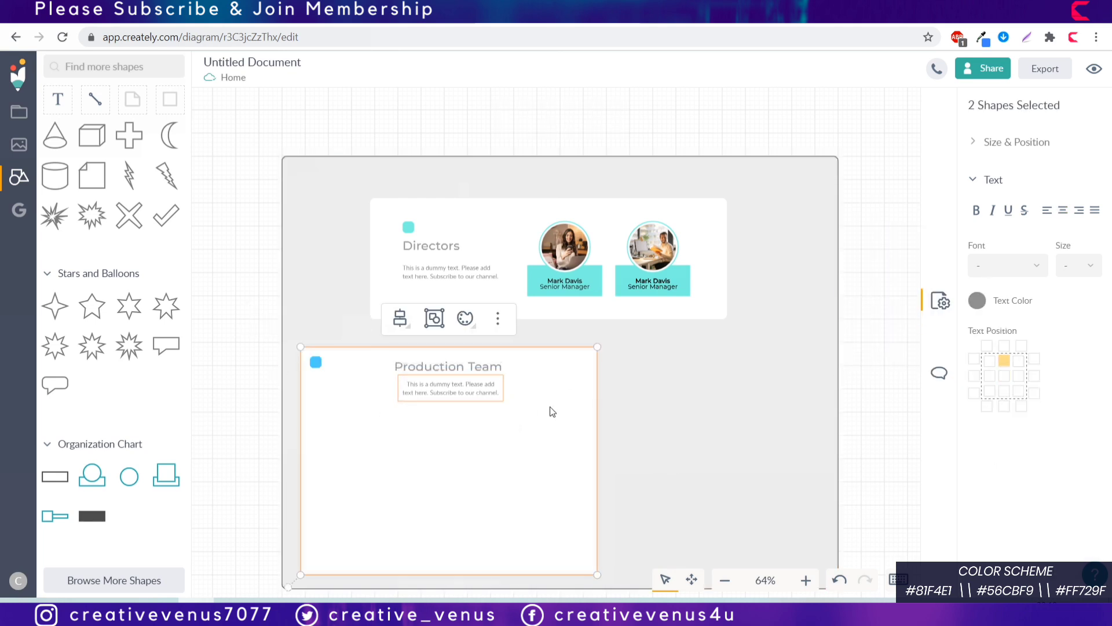
{"action": "left_click", "coordinate": [399, 318]}
{"action": "left_click", "coordinate": [430, 382]}
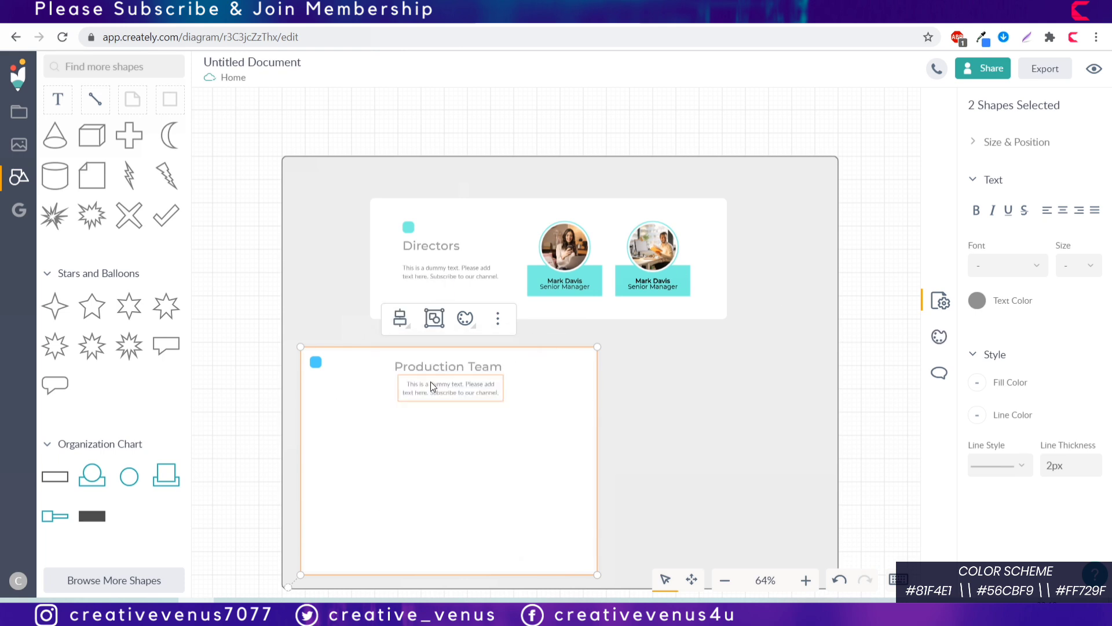
{"action": "left_click", "coordinate": [664, 421]}
Step: Duplicate the left director photo node and place the copy on the Production Team card
{"action": "left_click", "coordinate": [572, 259]}
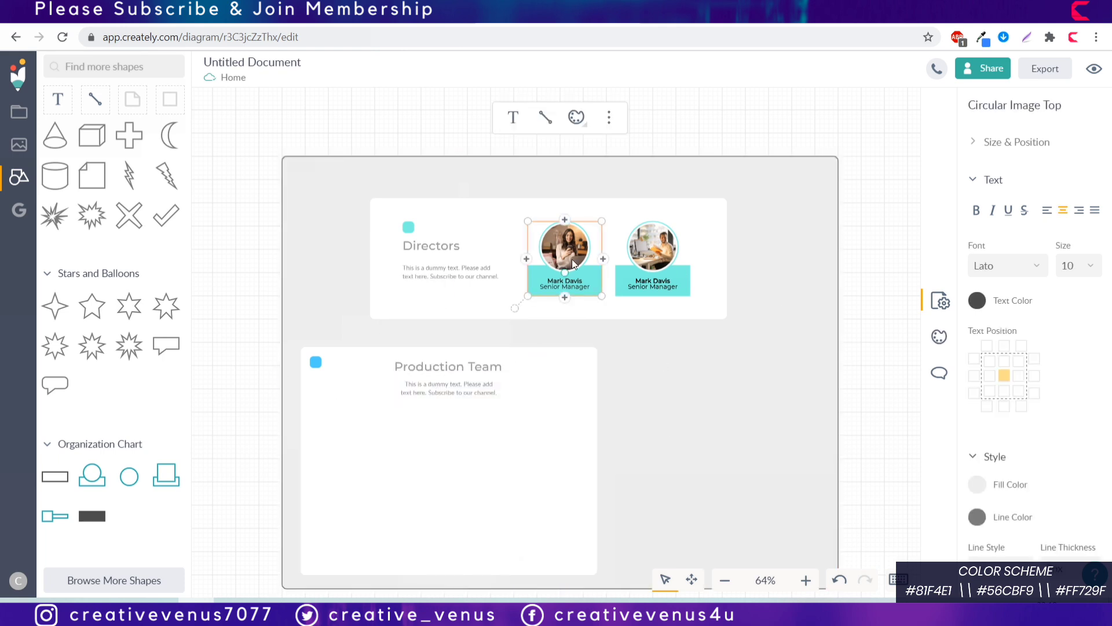
{"action": "key", "text": "ctrl+d"}
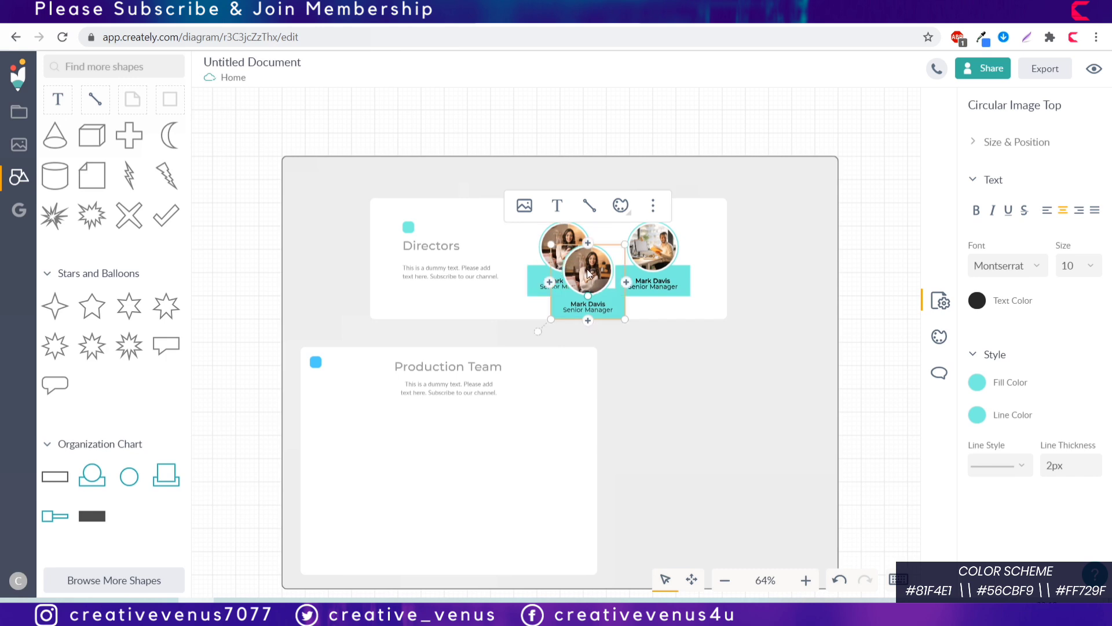
{"action": "left_click_drag", "start_coordinate": [572, 259], "coordinate": [340, 454]}
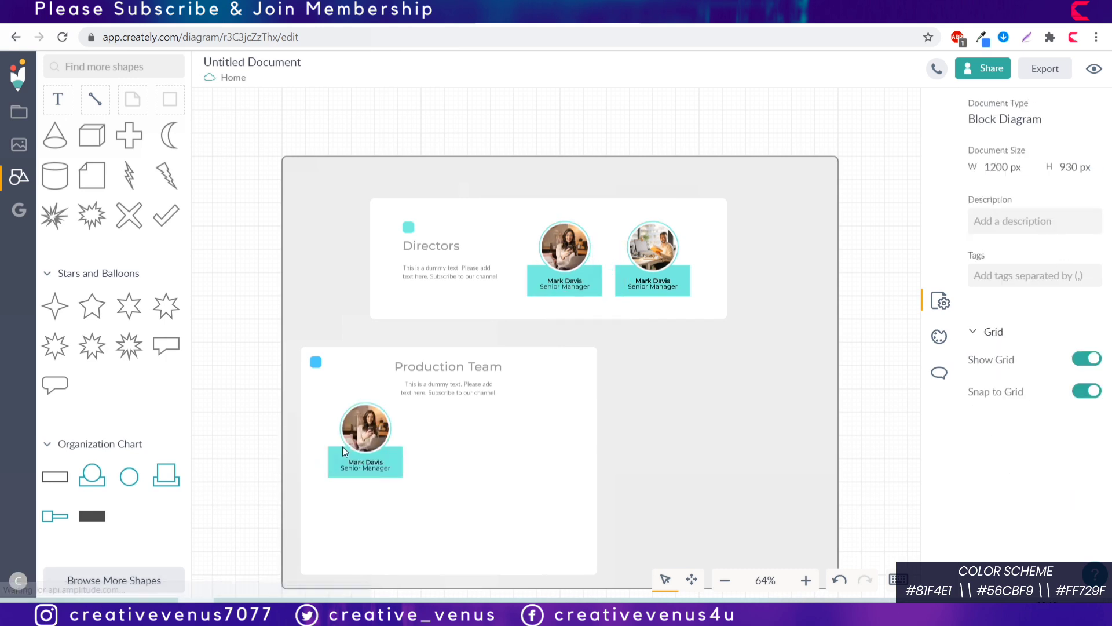
{"action": "left_click", "coordinate": [367, 443]}
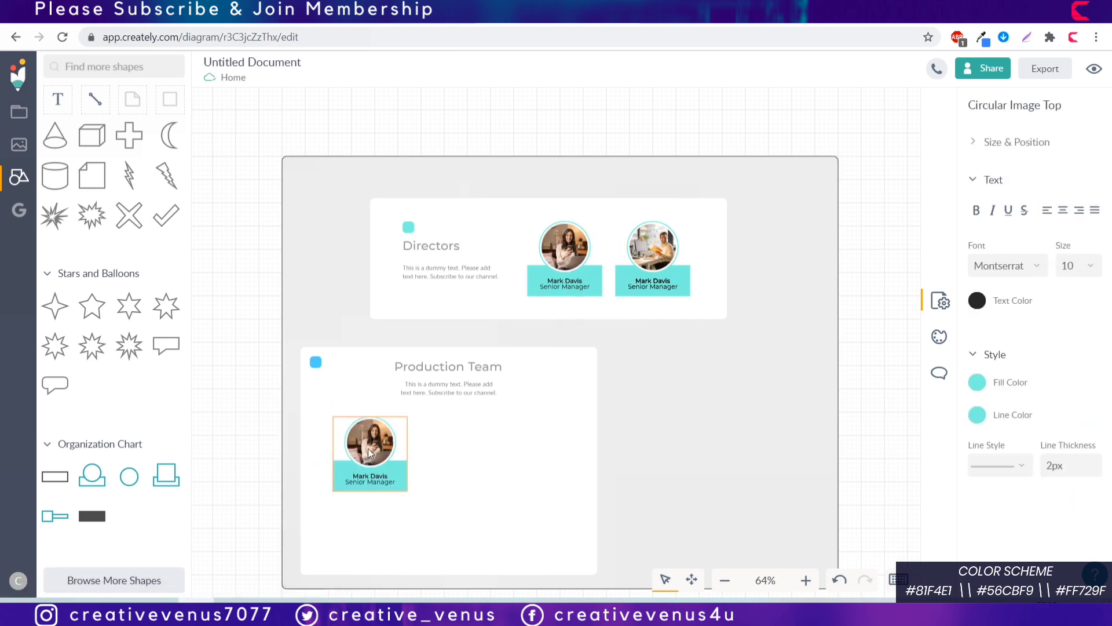
Step: Extend the gray background and the Production Team card further down
{"action": "scroll", "coordinate": [367, 449], "scroll_direction": "down", "scroll_amount": 2}
{"action": "left_click", "coordinate": [597, 461]}
{"action": "left_click_drag", "start_coordinate": [598, 505], "coordinate": [595, 512]}
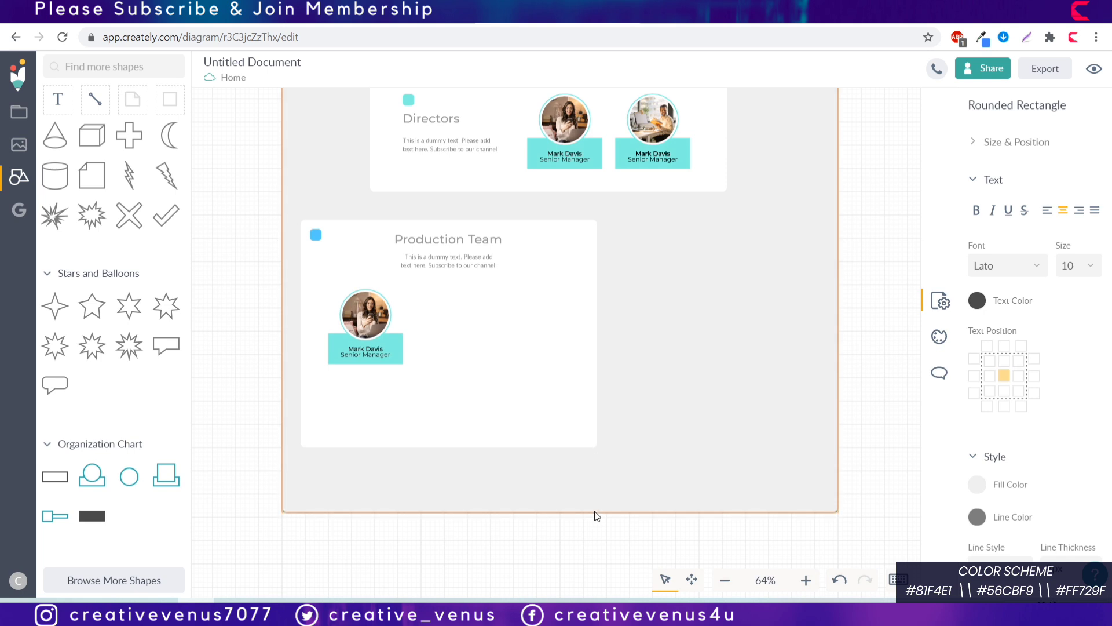
{"action": "left_click", "coordinate": [517, 410]}
{"action": "left_click_drag", "start_coordinate": [461, 450], "coordinate": [462, 497]}
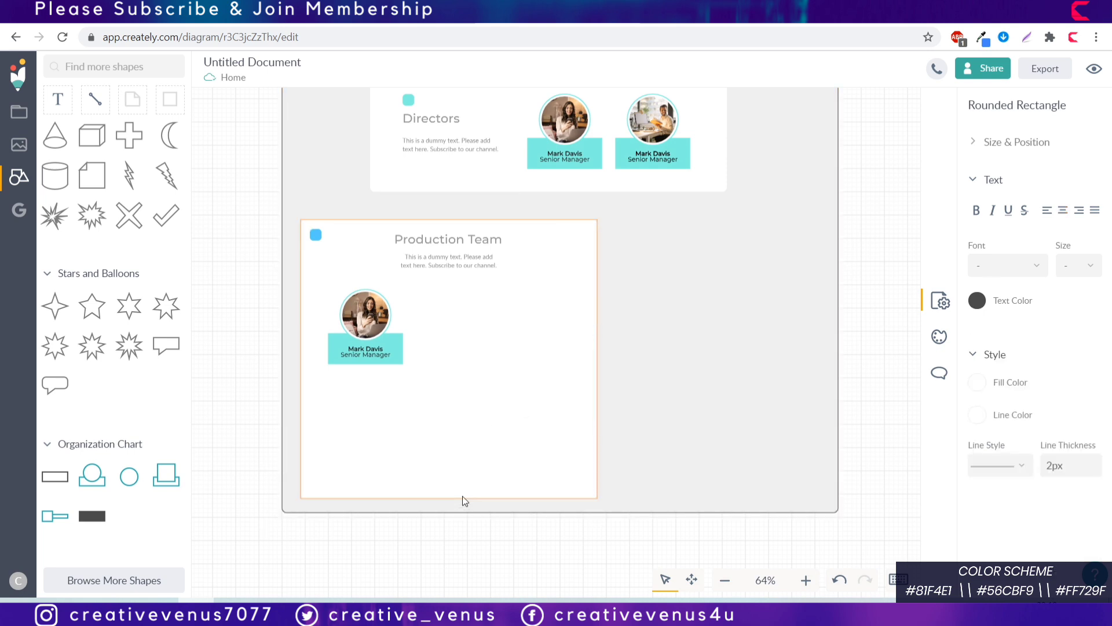
{"action": "left_click_drag", "start_coordinate": [626, 510], "coordinate": [621, 530]}
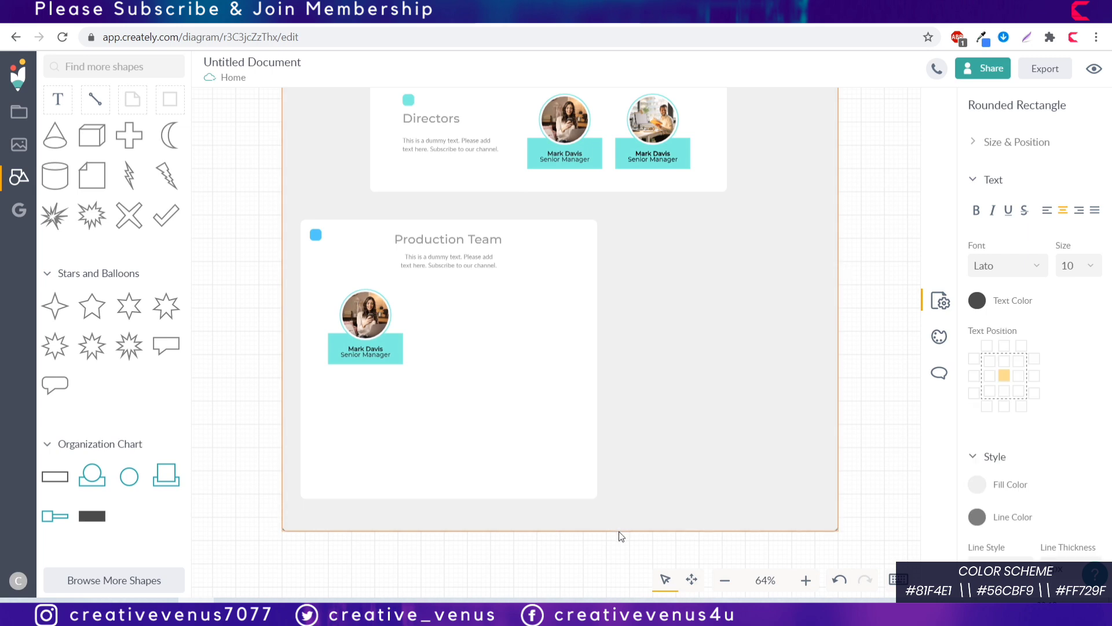
{"action": "left_click", "coordinate": [510, 468]}
{"action": "left_click_drag", "start_coordinate": [472, 501], "coordinate": [472, 509]}
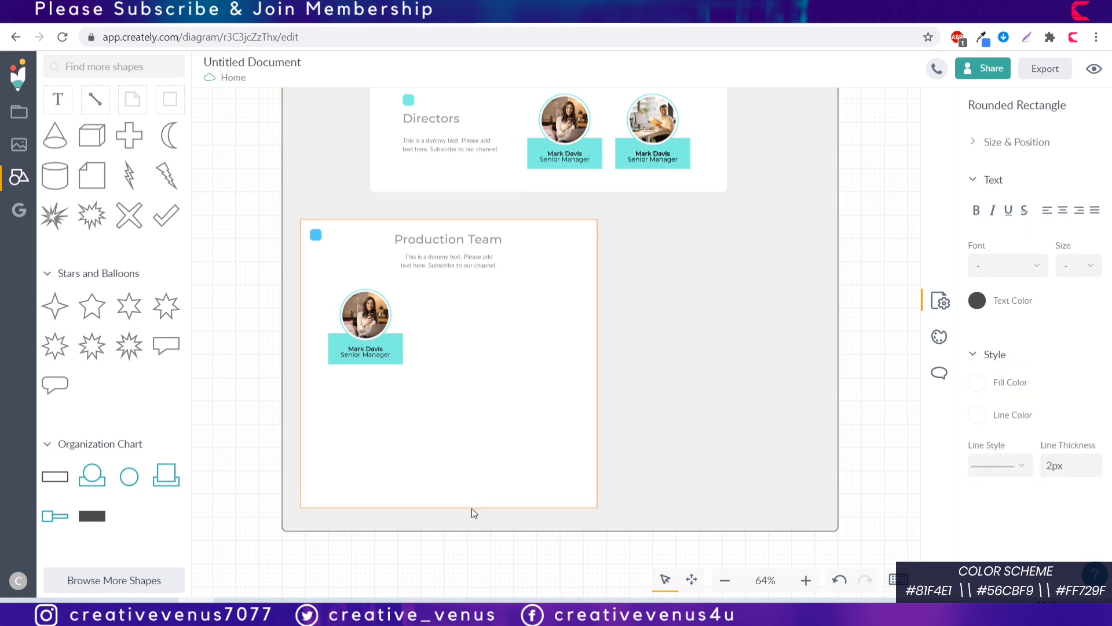
{"action": "key", "text": "Escape"}
Step: Copy the blue hex from the accent square and set it as the photo node's fill
{"action": "left_click", "coordinate": [316, 236]}
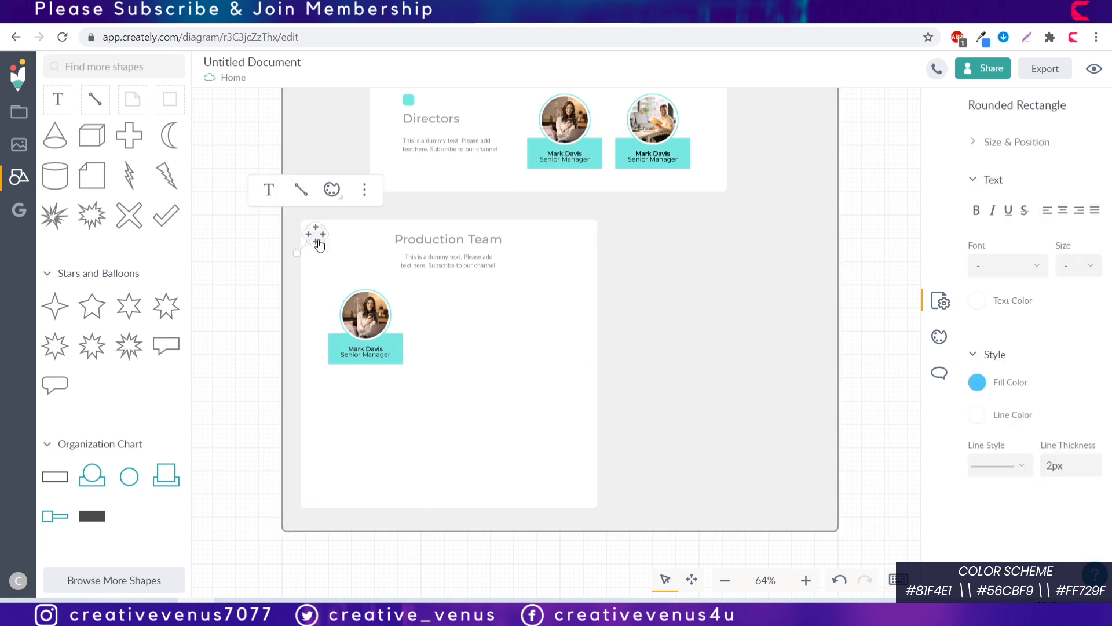
{"action": "left_click", "coordinate": [977, 383]}
{"action": "left_click_drag", "start_coordinate": [894, 371], "coordinate": [648, 362]}
{"action": "key", "text": "ctrl+c"}
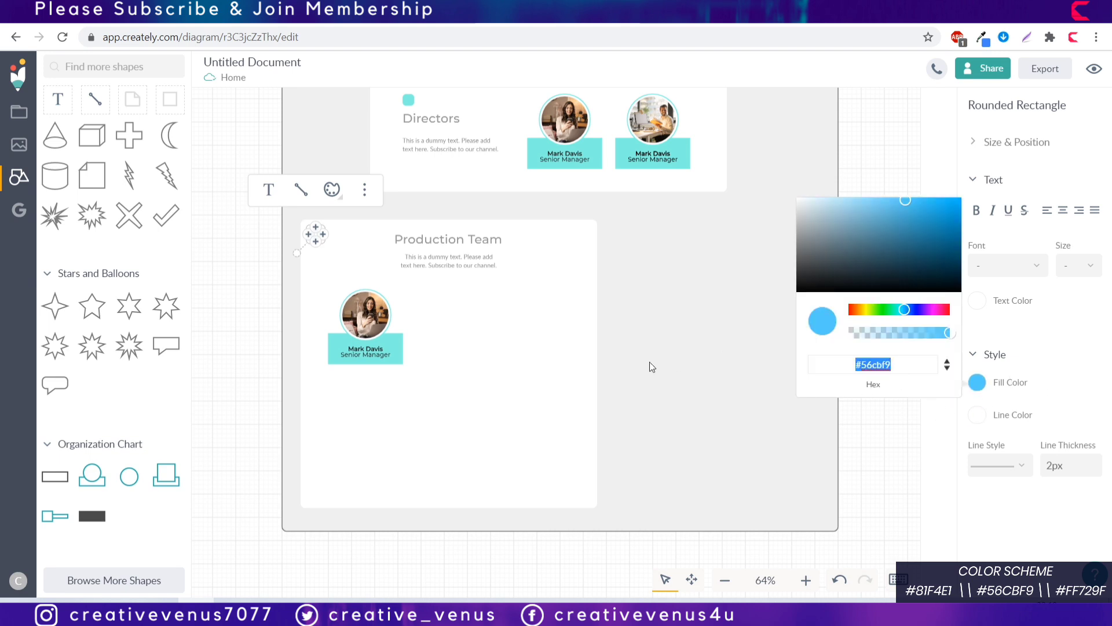
{"action": "left_click", "coordinate": [367, 354]}
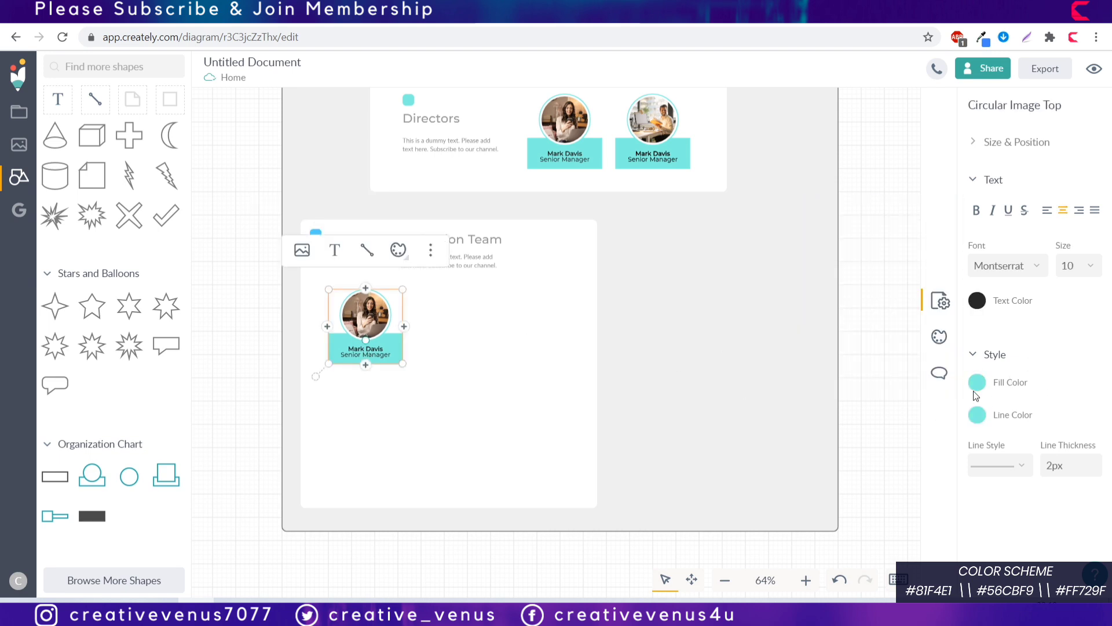
{"action": "left_click", "coordinate": [977, 382]}
{"action": "left_click_drag", "start_coordinate": [903, 374], "coordinate": [732, 346]}
{"action": "key", "text": "ctrl+v"}
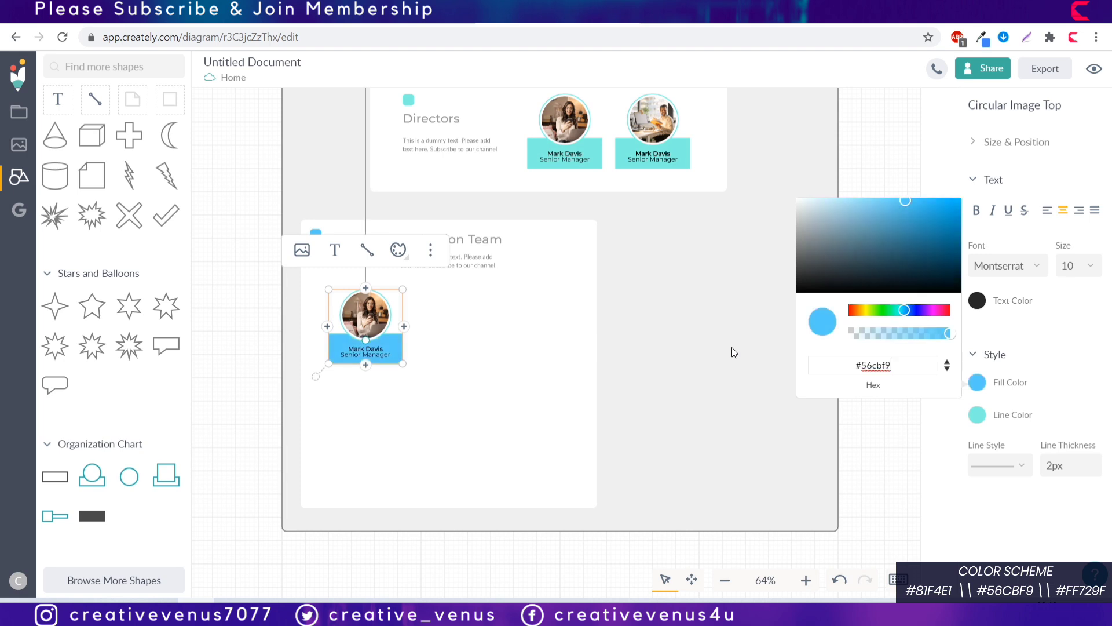
Step: Give the photo node a #56cbf9 outline and black #000000 text
{"action": "left_click", "coordinate": [977, 414]}
{"action": "triple_click", "coordinate": [857, 394]}
{"action": "key", "text": "ctrl+v"}
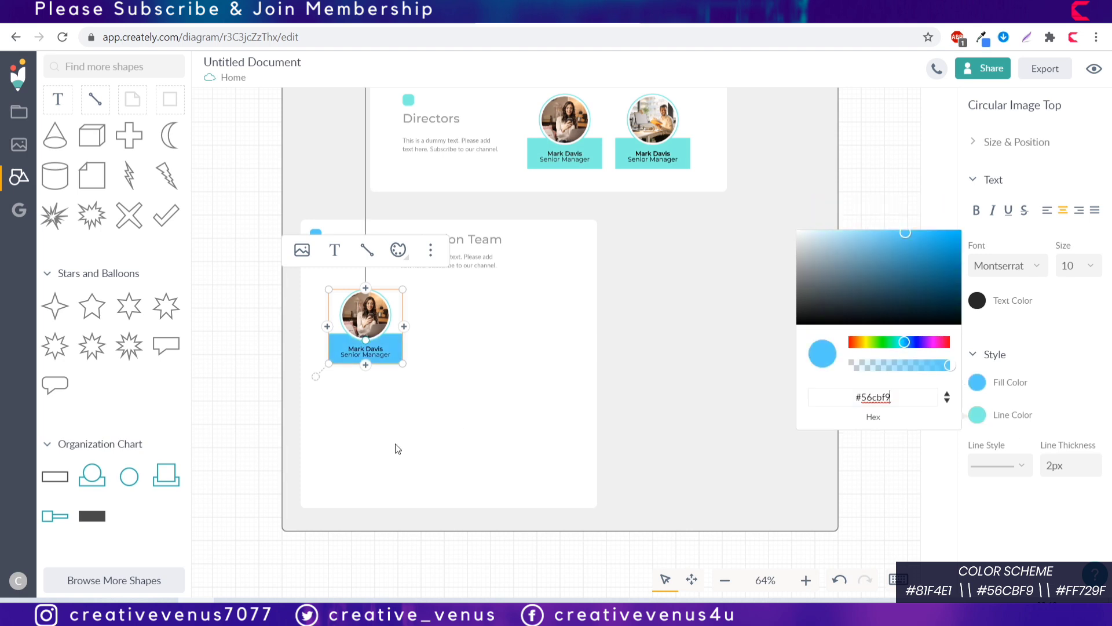
{"action": "left_click", "coordinate": [978, 300]}
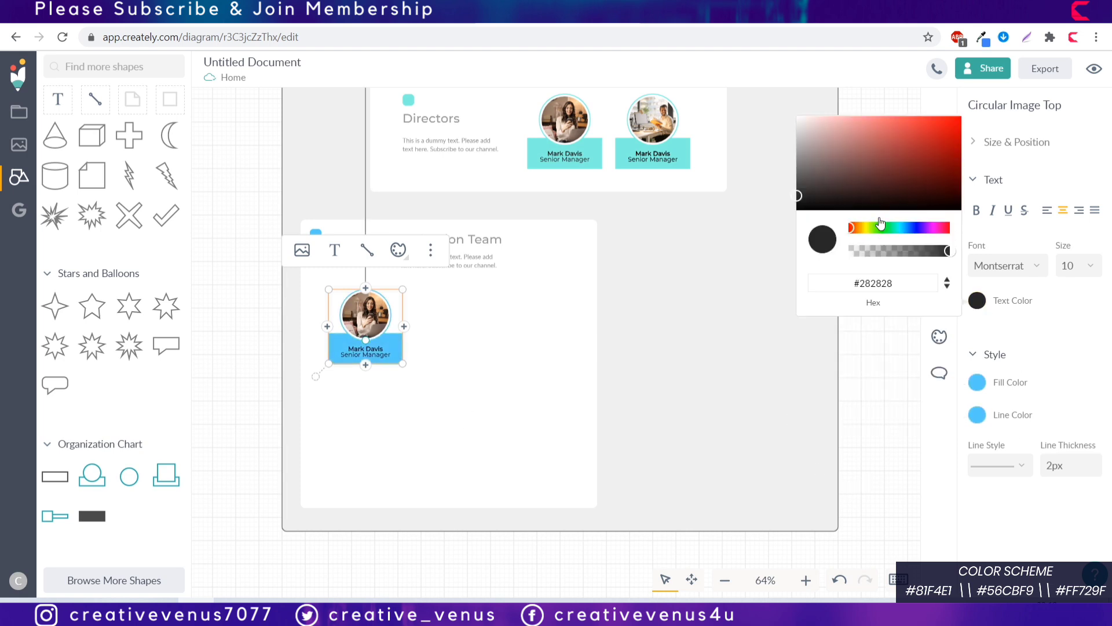
{"action": "left_click", "coordinate": [817, 135]}
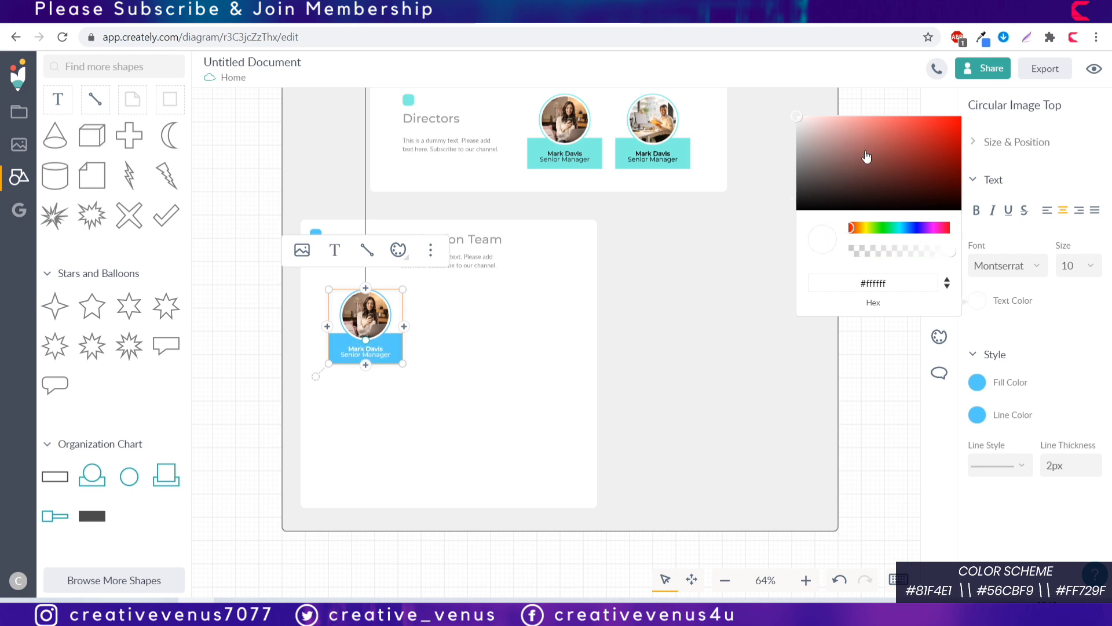
{"action": "left_click_drag", "start_coordinate": [867, 157], "coordinate": [728, 257]}
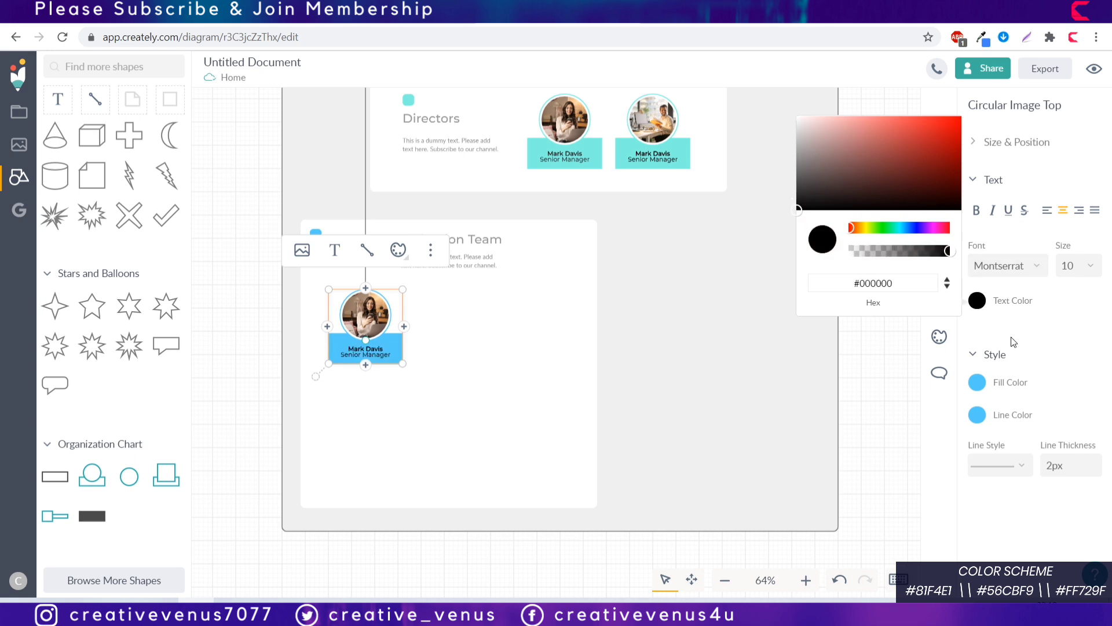
{"action": "left_click", "coordinate": [701, 398]}
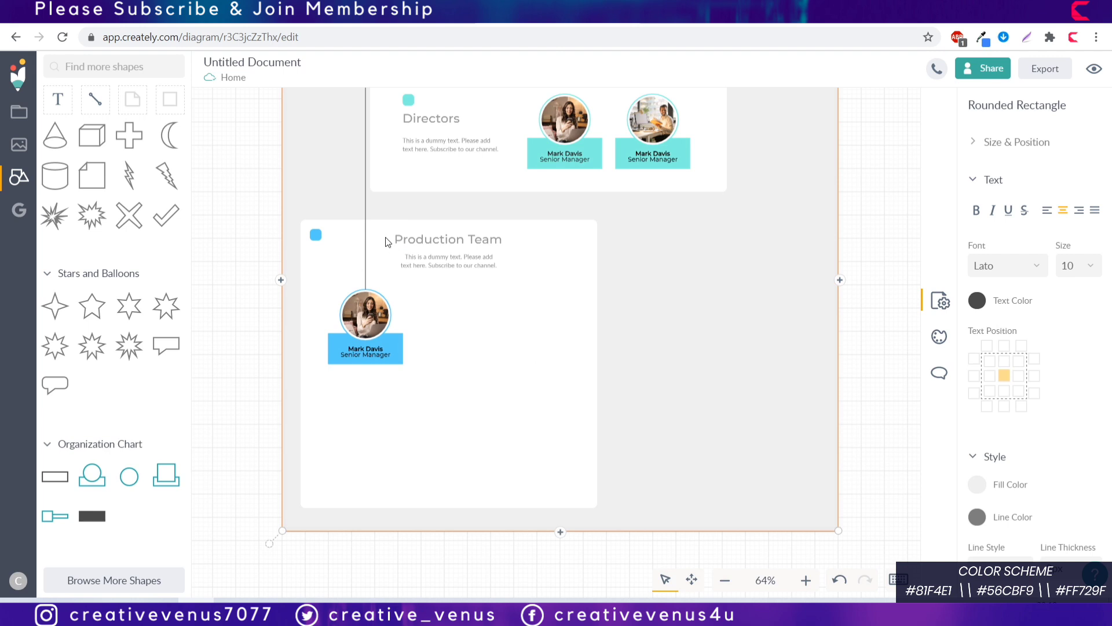
Step: Delete the stray vertical line and add a text-only name box under the blue photo node
{"action": "left_click", "coordinate": [366, 214]}
{"action": "key", "text": "Delete"}
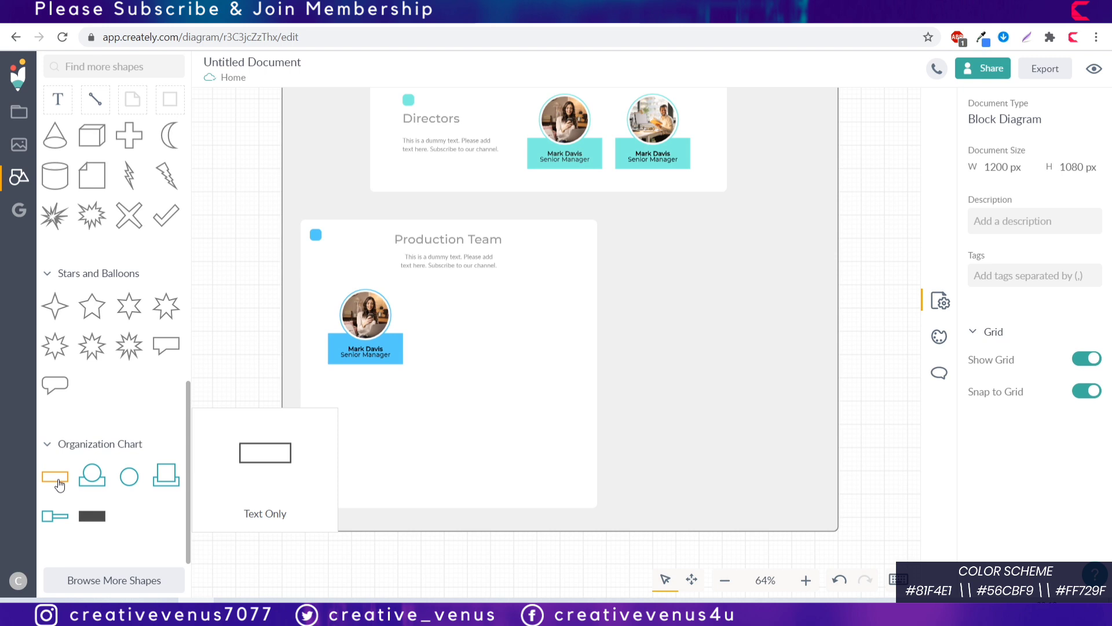
{"action": "left_click_drag", "start_coordinate": [57, 484], "coordinate": [361, 387]}
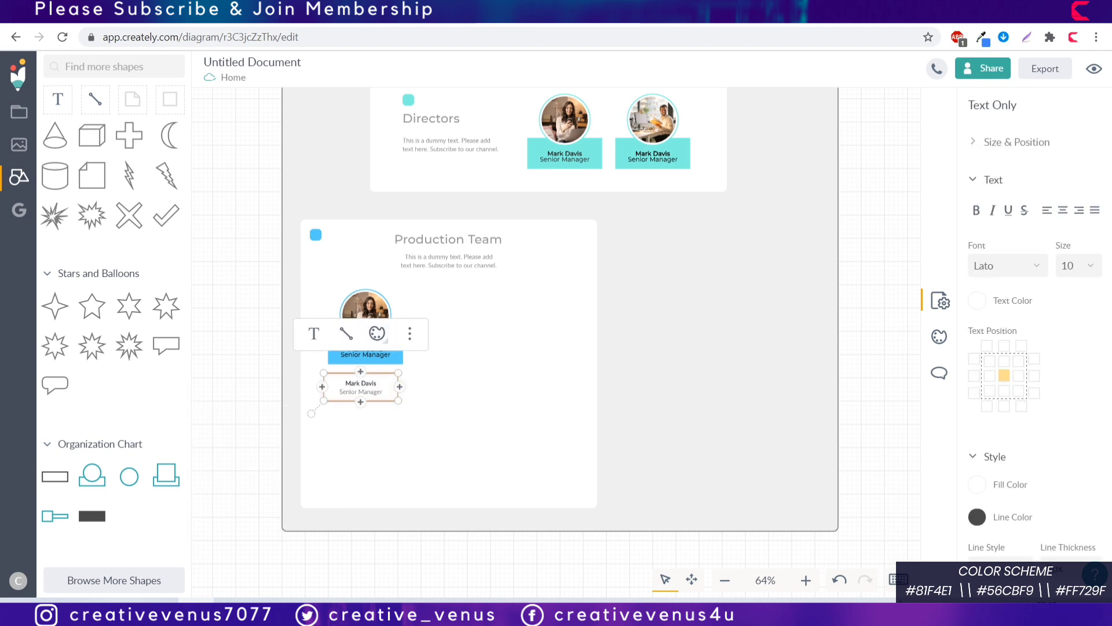
{"action": "left_click", "coordinate": [806, 580]}
{"action": "left_click", "coordinate": [806, 580]}
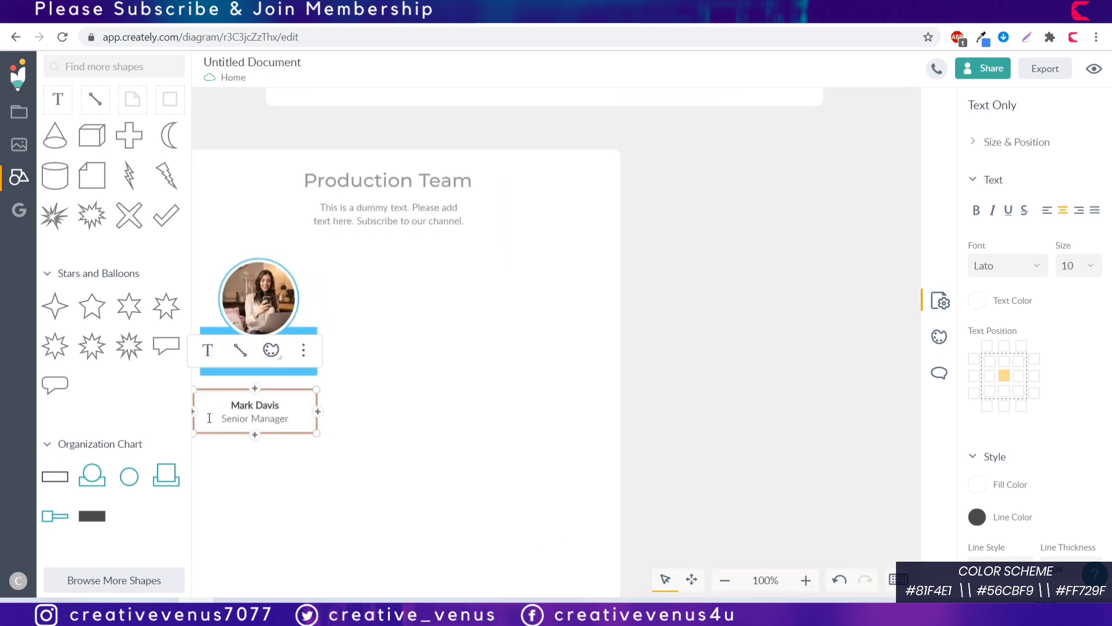
{"action": "left_click_drag", "start_coordinate": [193, 430], "coordinate": [200, 431]}
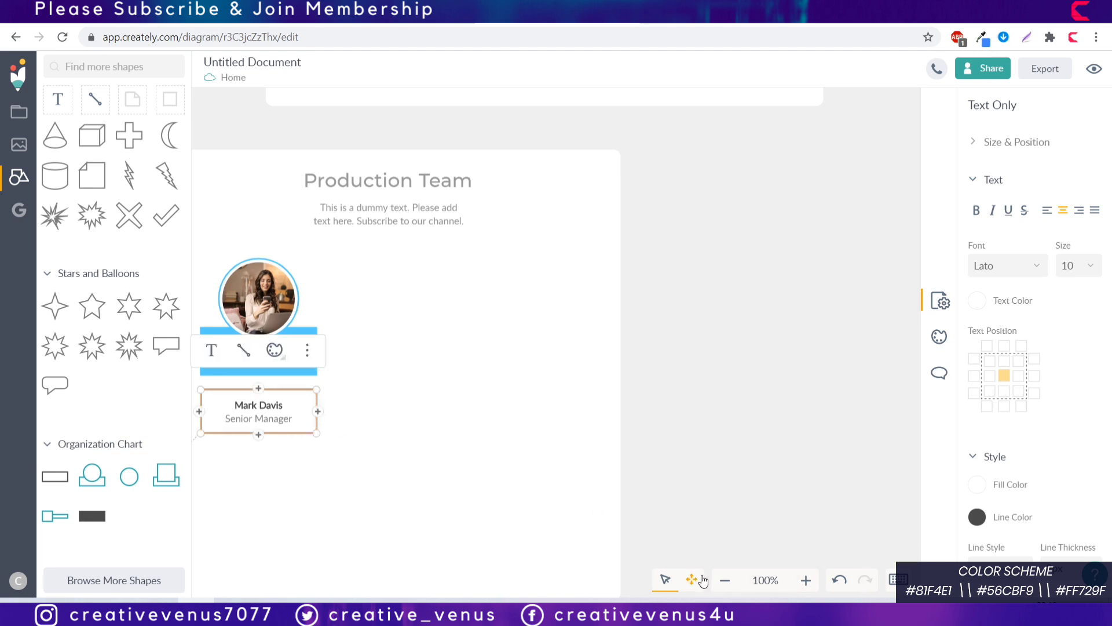
{"action": "left_click", "coordinate": [712, 419]}
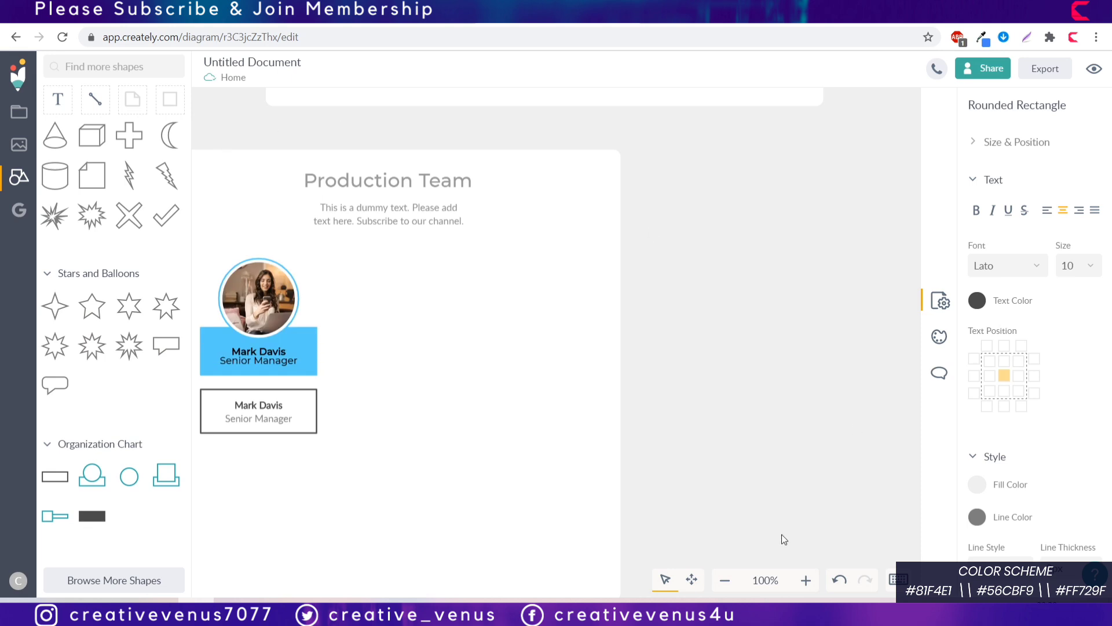
{"action": "left_click", "coordinate": [725, 580]}
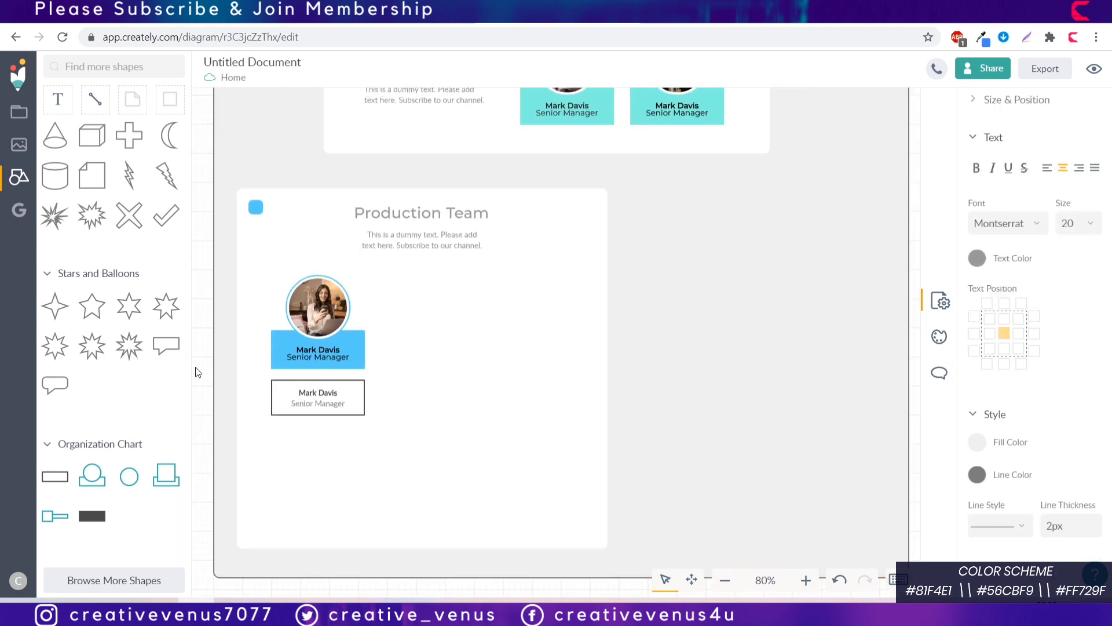
{"action": "left_click", "coordinate": [351, 402]}
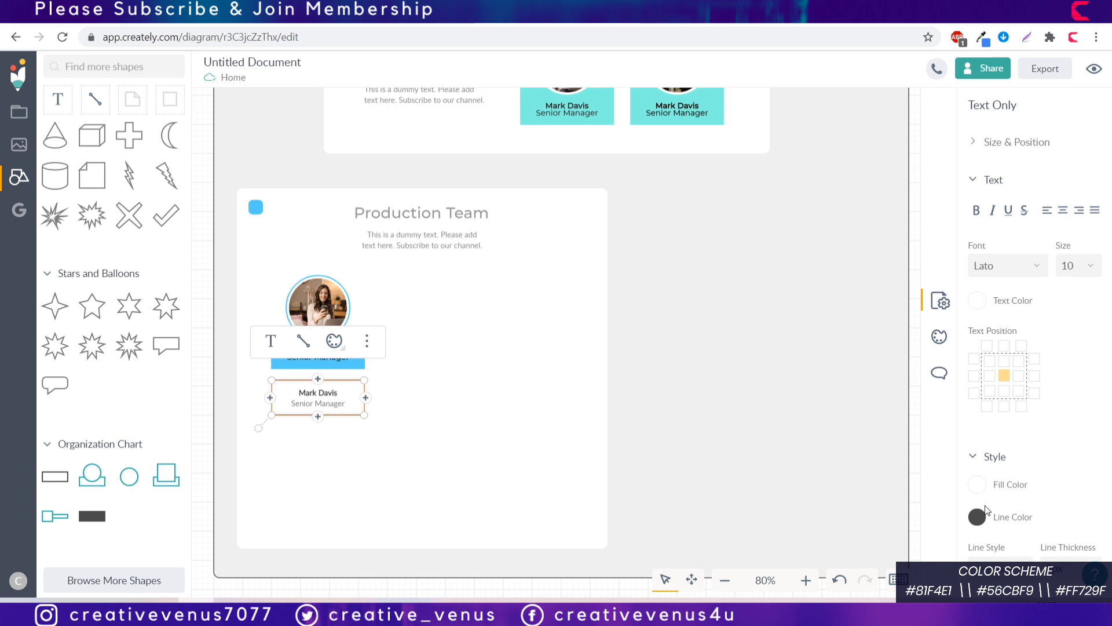
{"action": "left_click", "coordinate": [985, 512]}
{"action": "key", "text": "ctrl+a"}
{"action": "key", "text": "ctrl+v"}
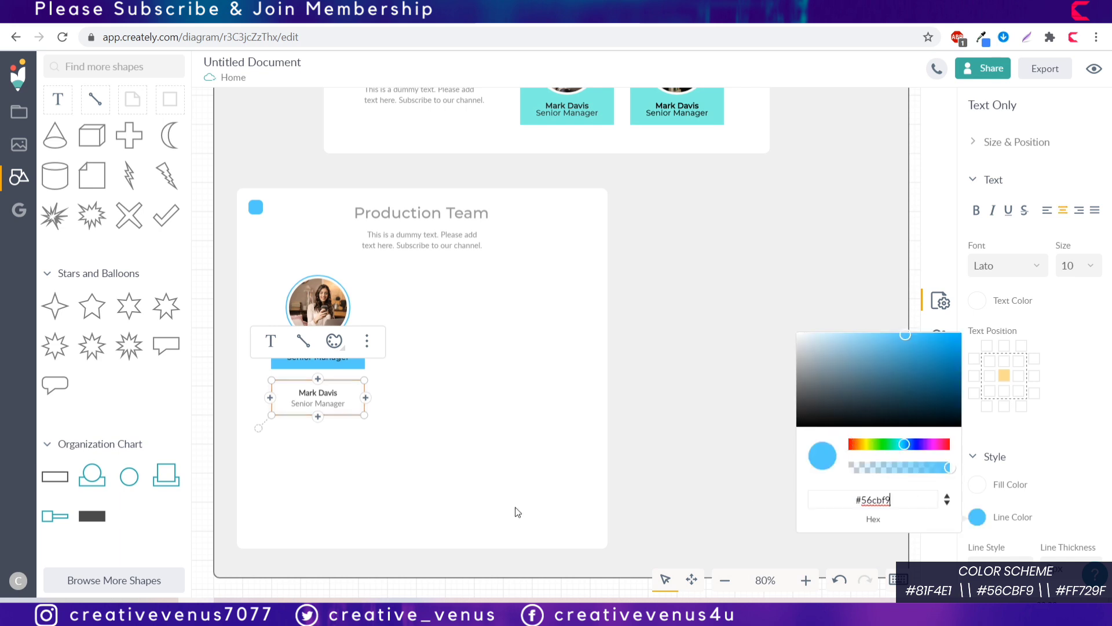
Step: Fill the text box near-white #f9f9f9, leaving the outline style unchanged
{"action": "left_click", "coordinate": [977, 486]}
{"action": "left_click", "coordinate": [798, 307]}
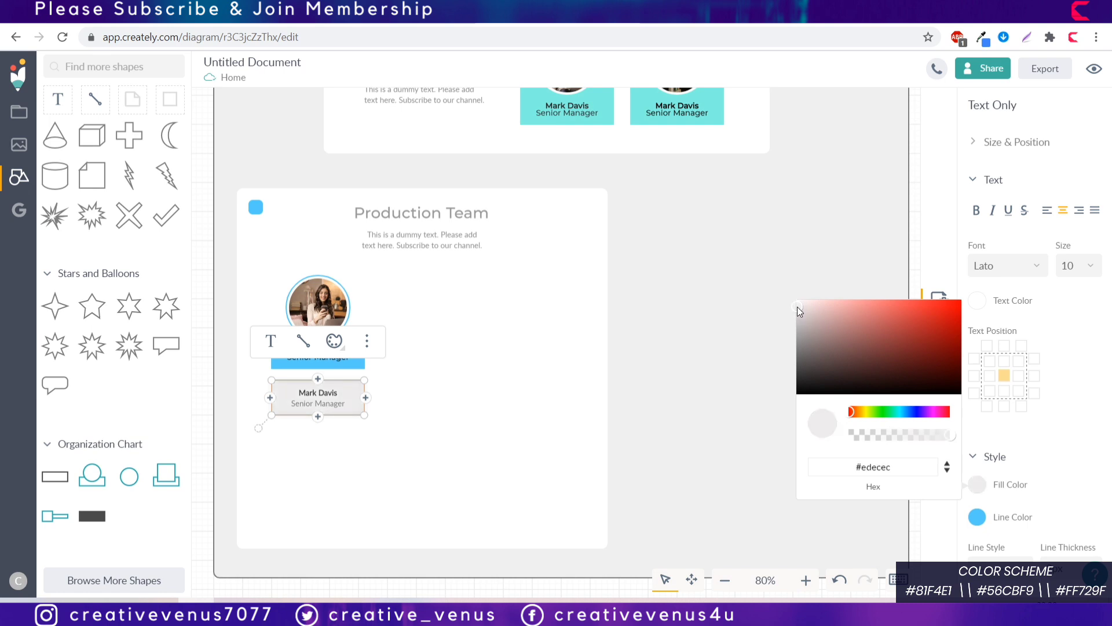
{"action": "left_click_drag", "start_coordinate": [797, 307], "coordinate": [789, 301]}
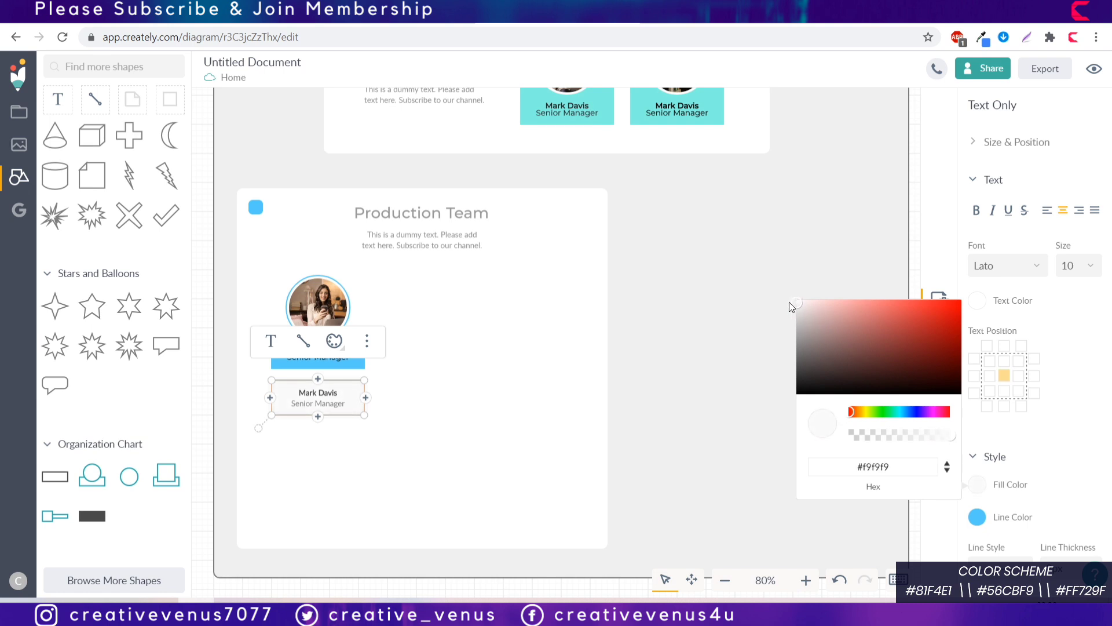
{"action": "left_click", "coordinate": [1056, 373]}
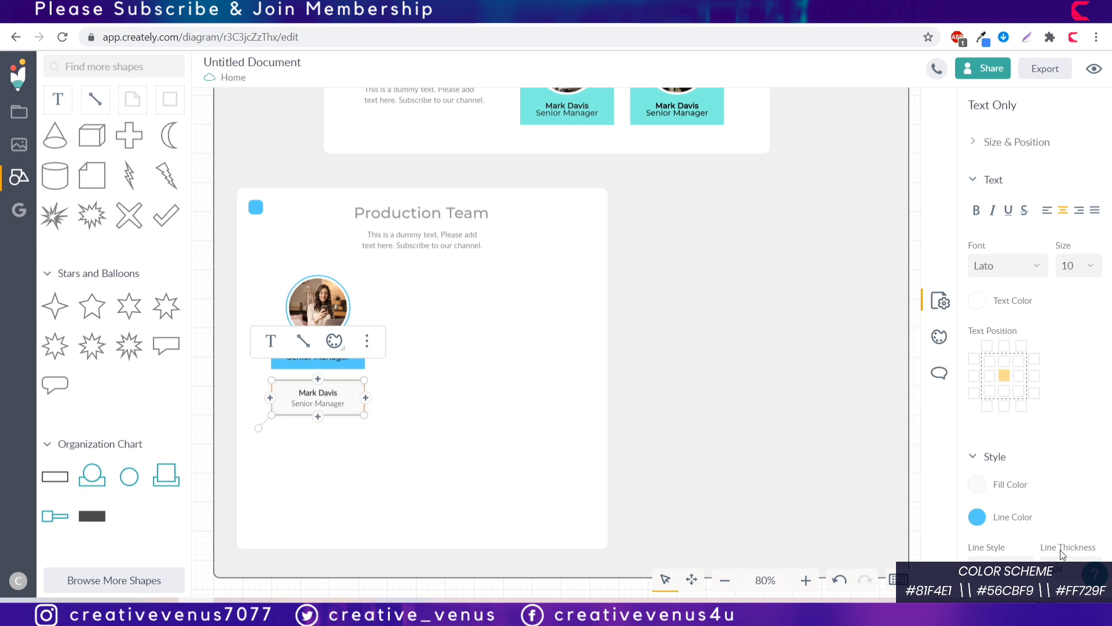
{"action": "left_click", "coordinate": [1023, 486]}
{"action": "left_click", "coordinate": [1024, 488]}
{"action": "left_click", "coordinate": [1026, 573]}
{"action": "left_click", "coordinate": [1017, 508]}
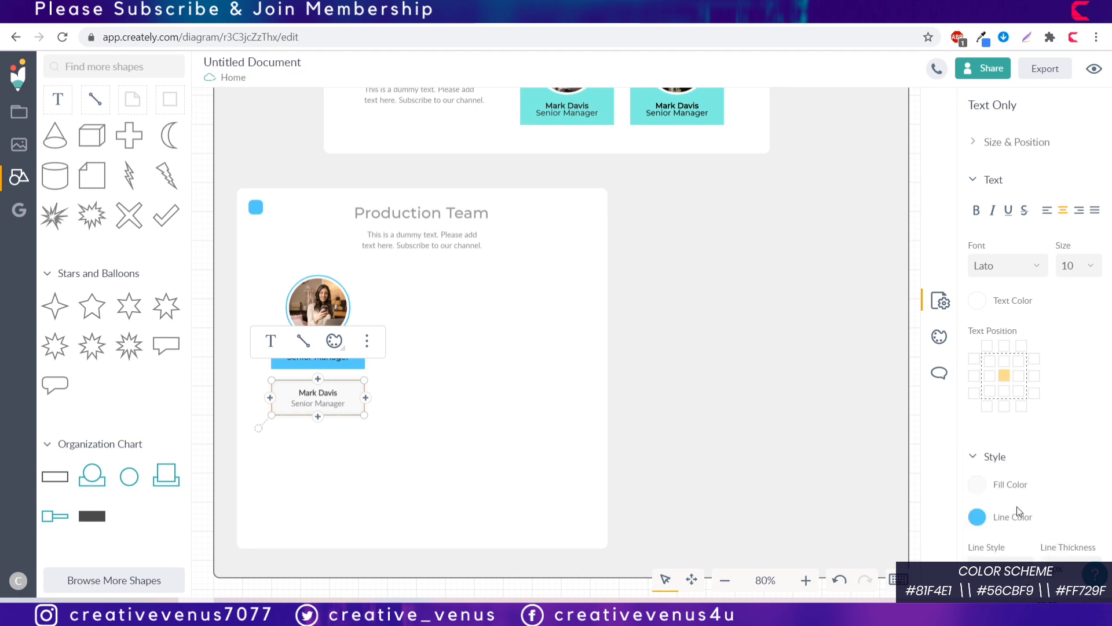
{"action": "left_click", "coordinate": [788, 504]}
{"action": "key", "text": "Escape"}
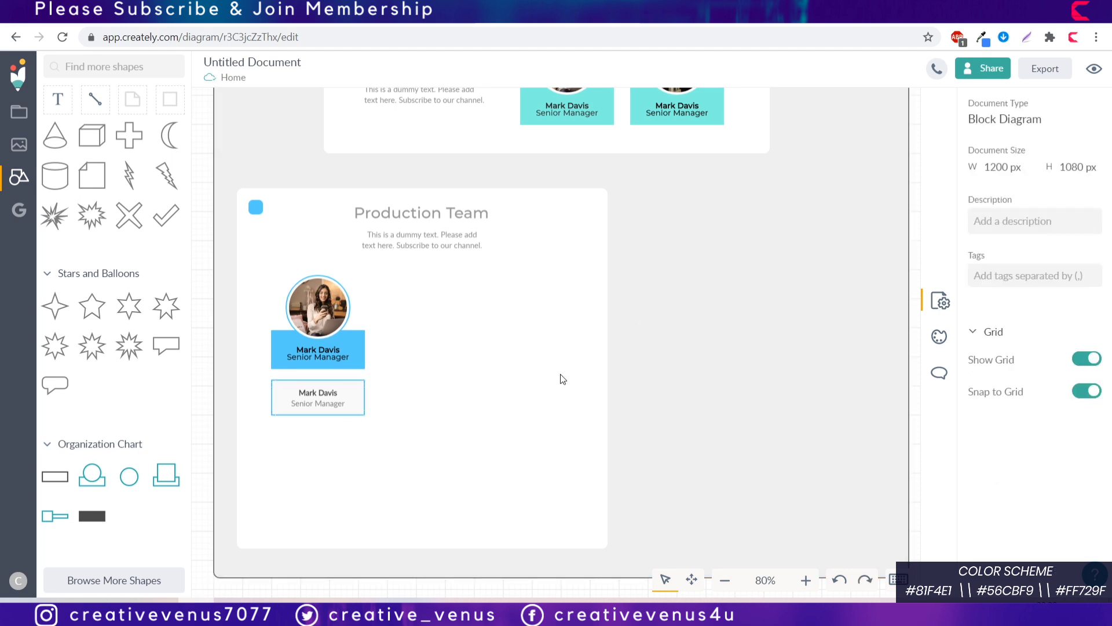
{"action": "left_click", "coordinate": [342, 391]}
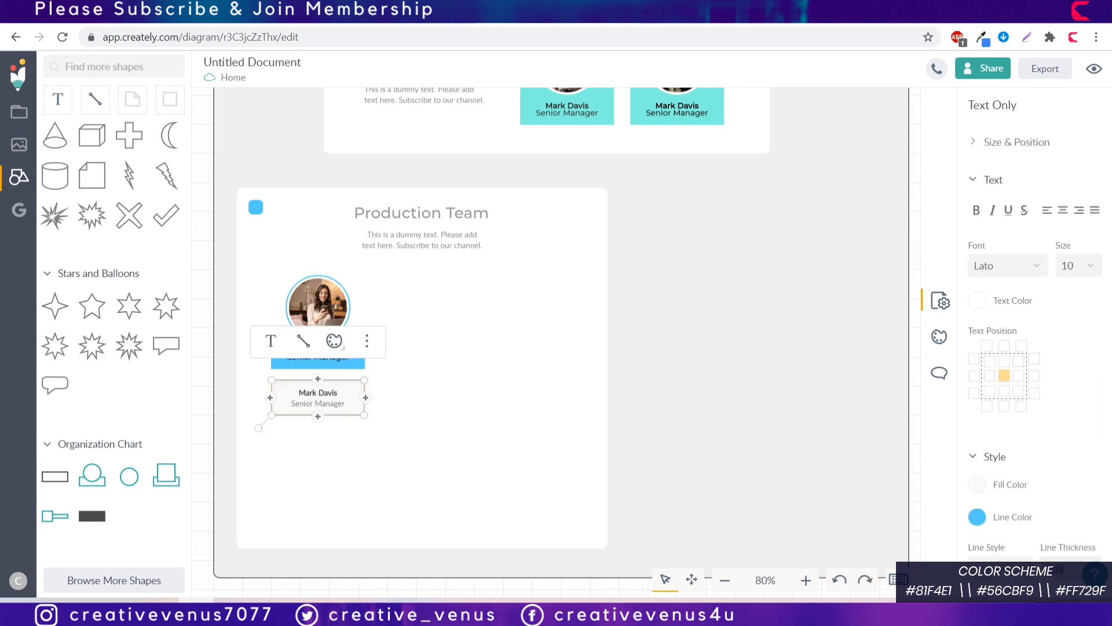
{"action": "key", "text": "ctrl+e"}
{"action": "left_click", "coordinate": [850, 450]}
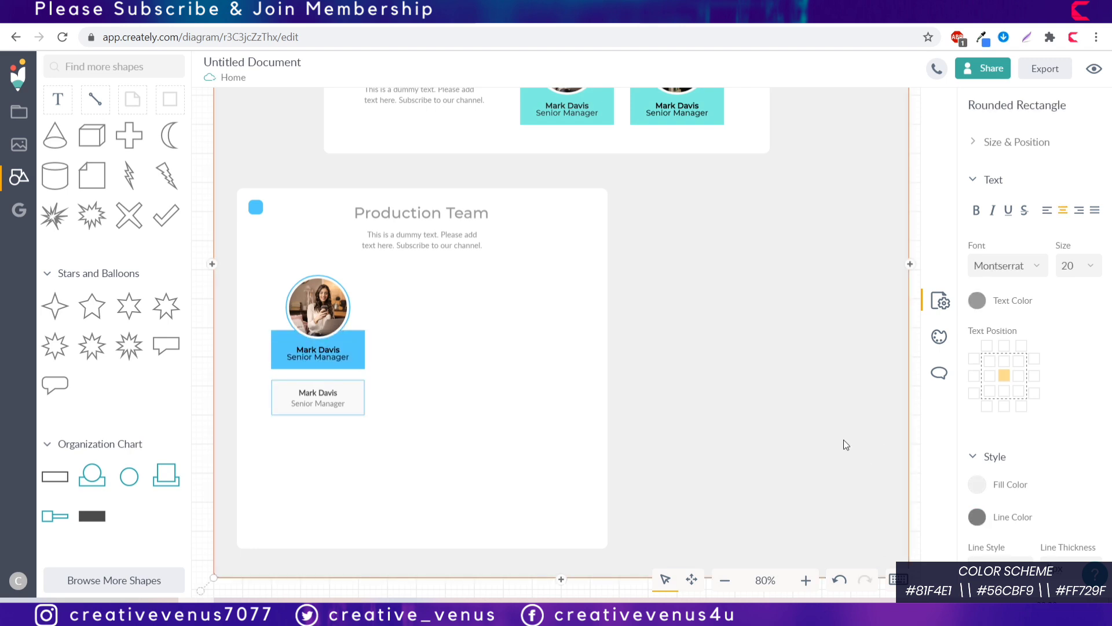
{"action": "left_click", "coordinate": [349, 403]}
{"action": "key", "text": "ctrl+d"}
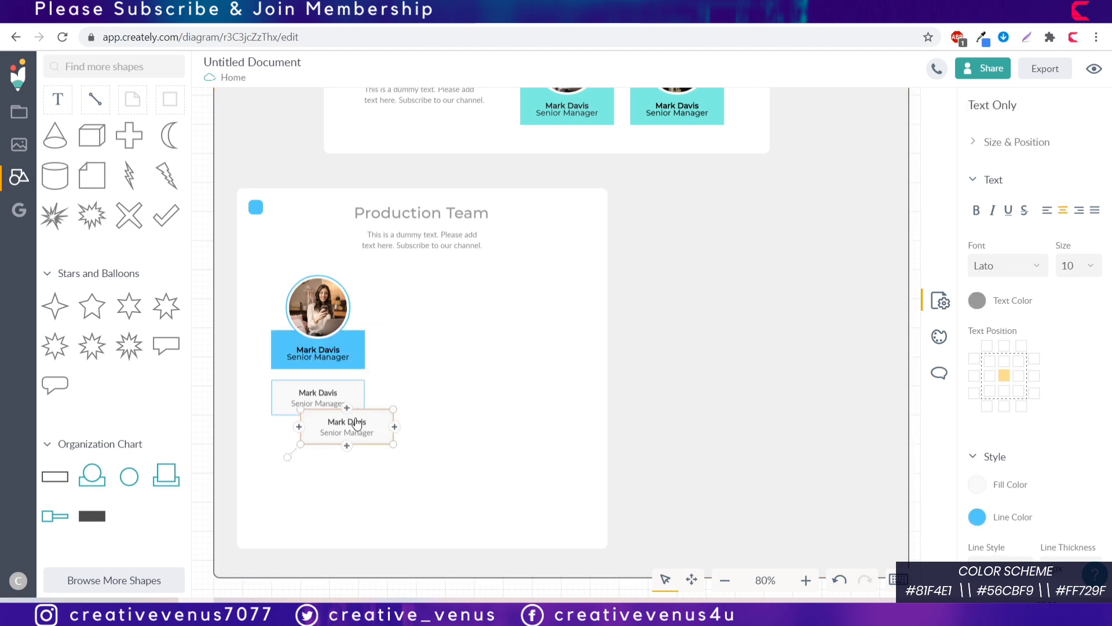
{"action": "left_click_drag", "start_coordinate": [353, 422], "coordinate": [325, 478]}
{"action": "key", "text": "ctrl+d"}
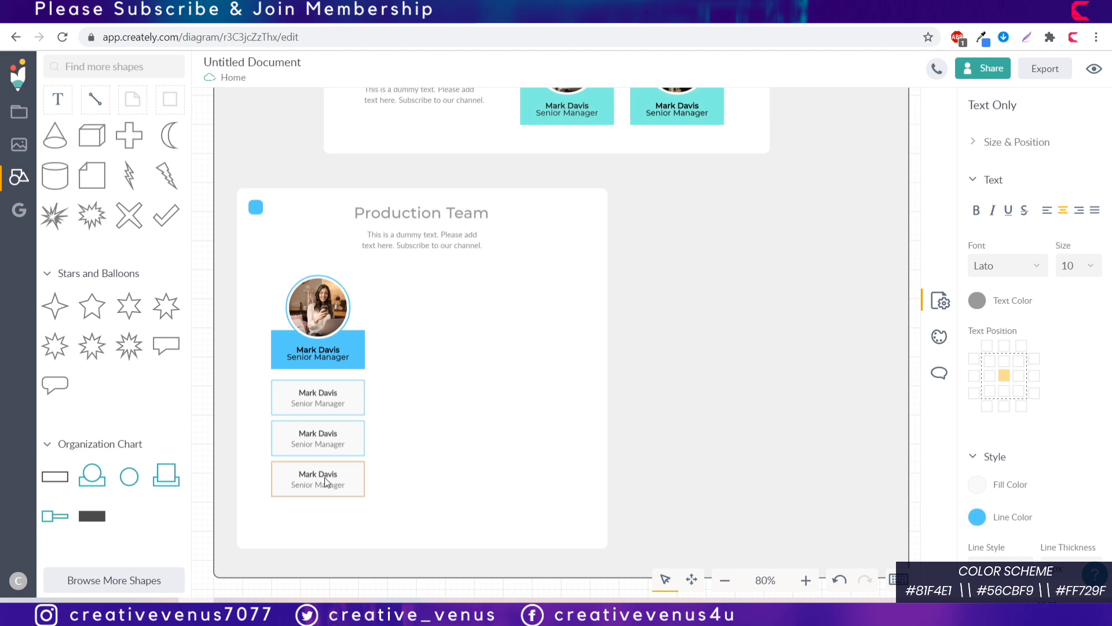
{"action": "left_click", "coordinate": [326, 484]}
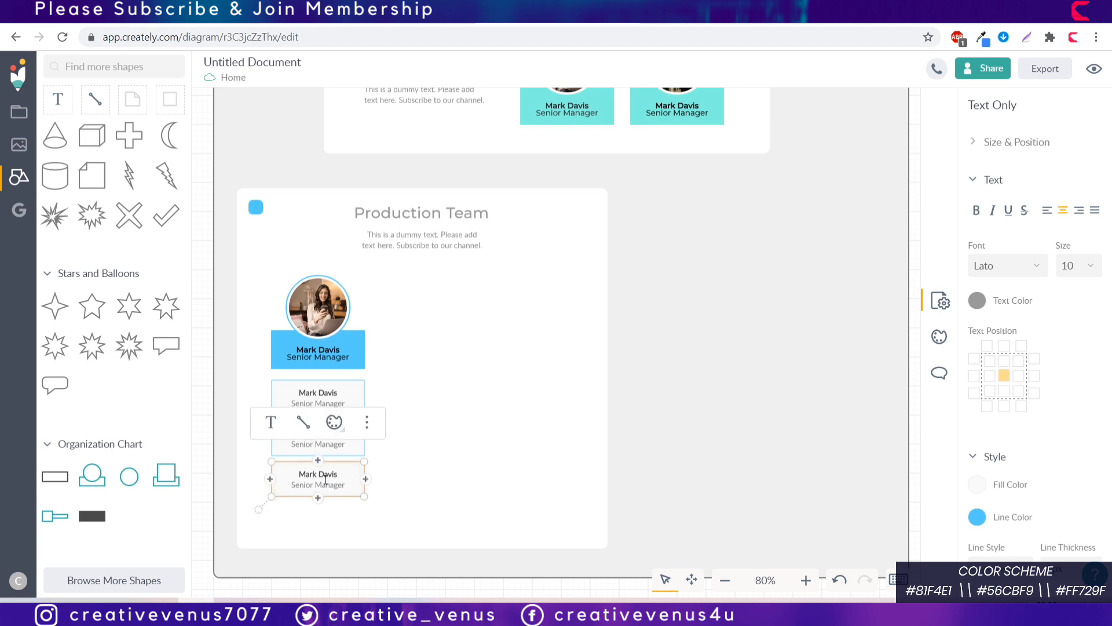
Step: Set the font of all three name boxes to Montserrat
{"action": "left_click", "coordinate": [325, 396]}
{"action": "left_click", "coordinate": [332, 486], "text": "shift"}
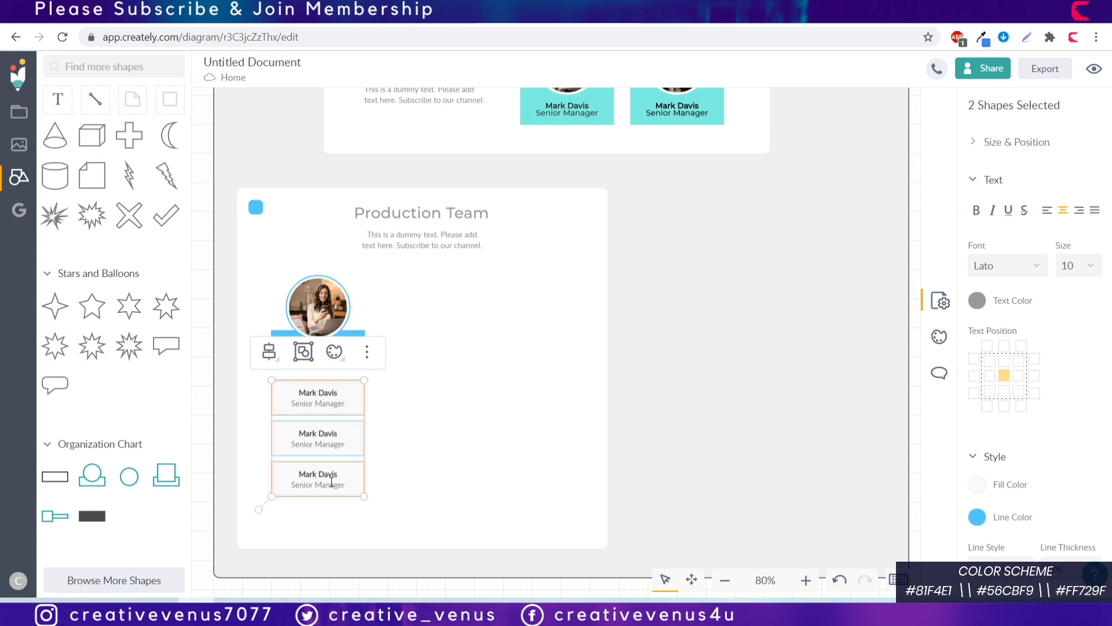
{"action": "left_click", "coordinate": [1022, 267]}
{"action": "scroll", "coordinate": [1059, 352], "scroll_direction": "down", "scroll_amount": 3}
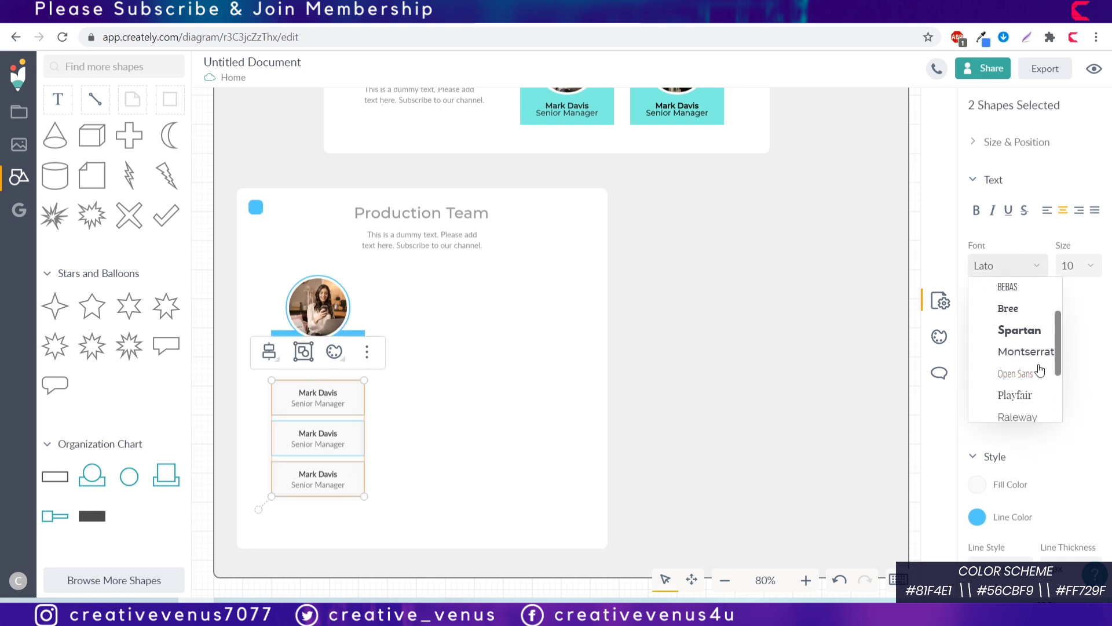
{"action": "left_click", "coordinate": [1024, 351]}
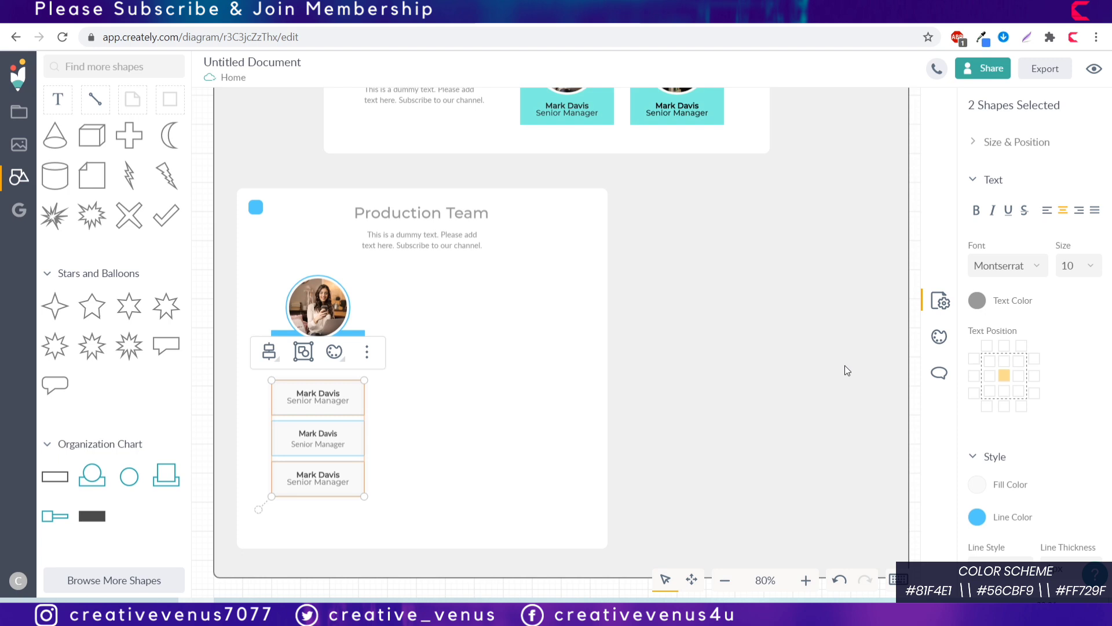
{"action": "left_click", "coordinate": [336, 433], "text": "shift"}
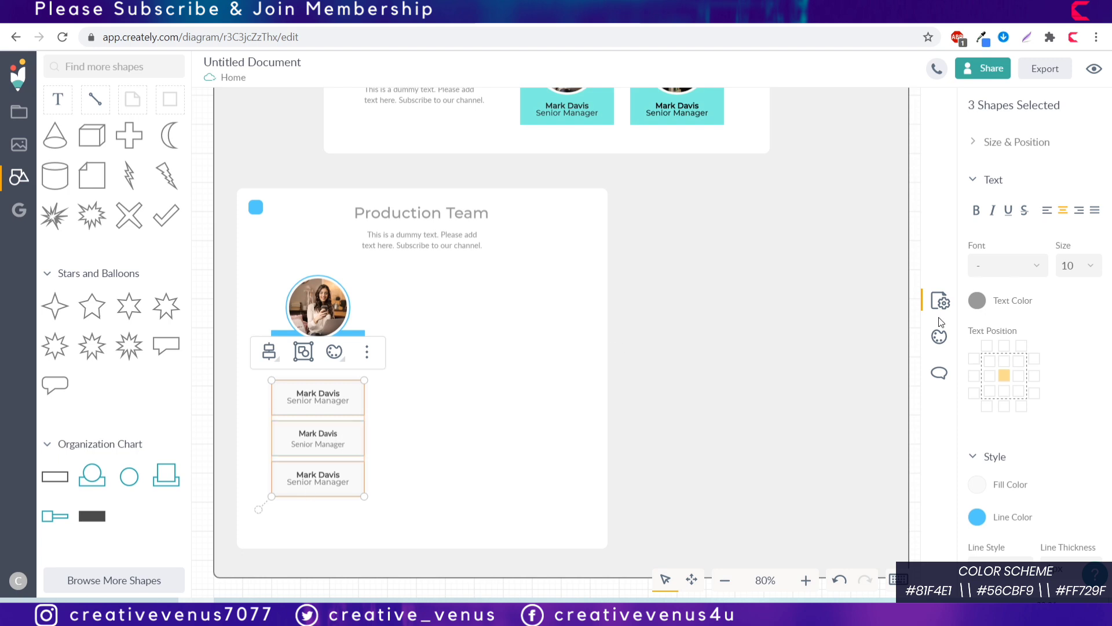
{"action": "left_click", "coordinate": [1033, 266]}
{"action": "left_click", "coordinate": [1029, 353]}
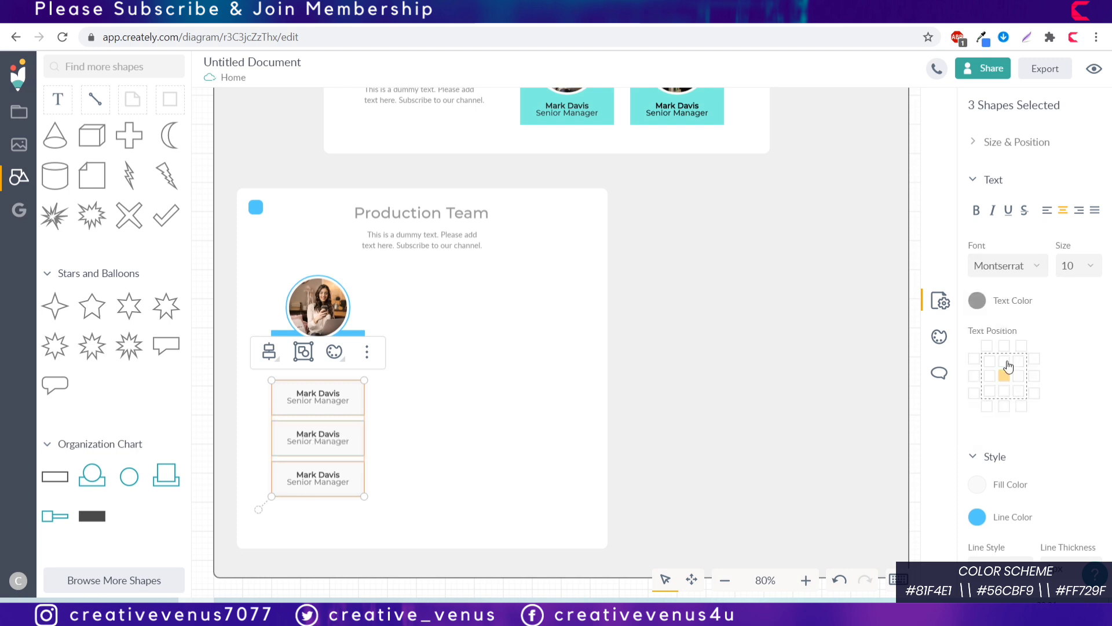
Step: Make the text in the three name boxes black #000000
{"action": "left_click", "coordinate": [977, 301]}
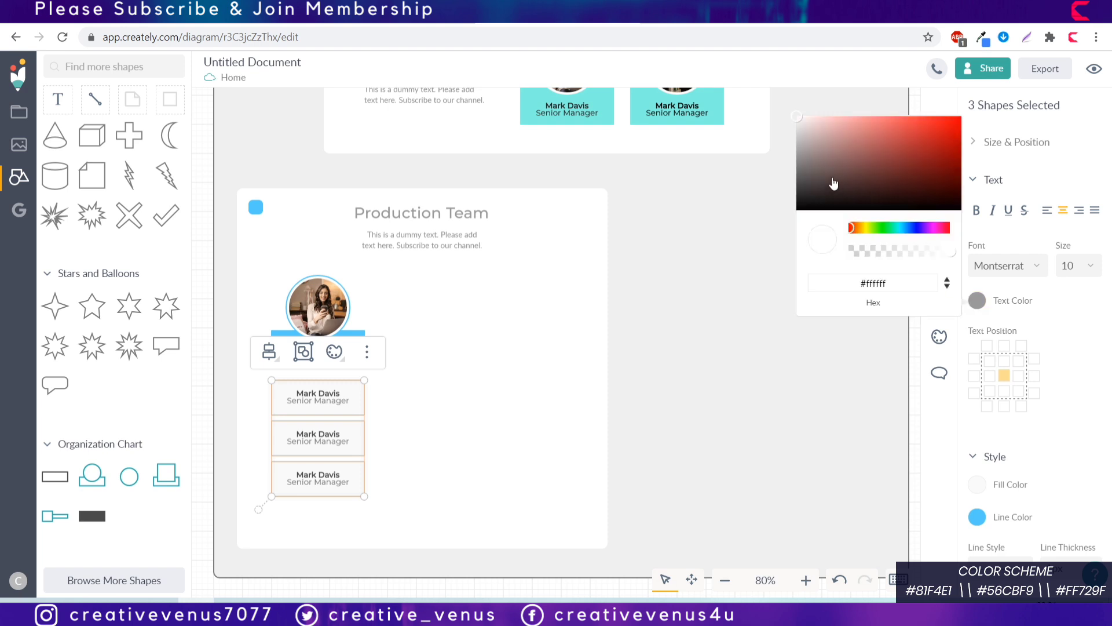
{"action": "left_click_drag", "start_coordinate": [832, 181], "coordinate": [778, 219]}
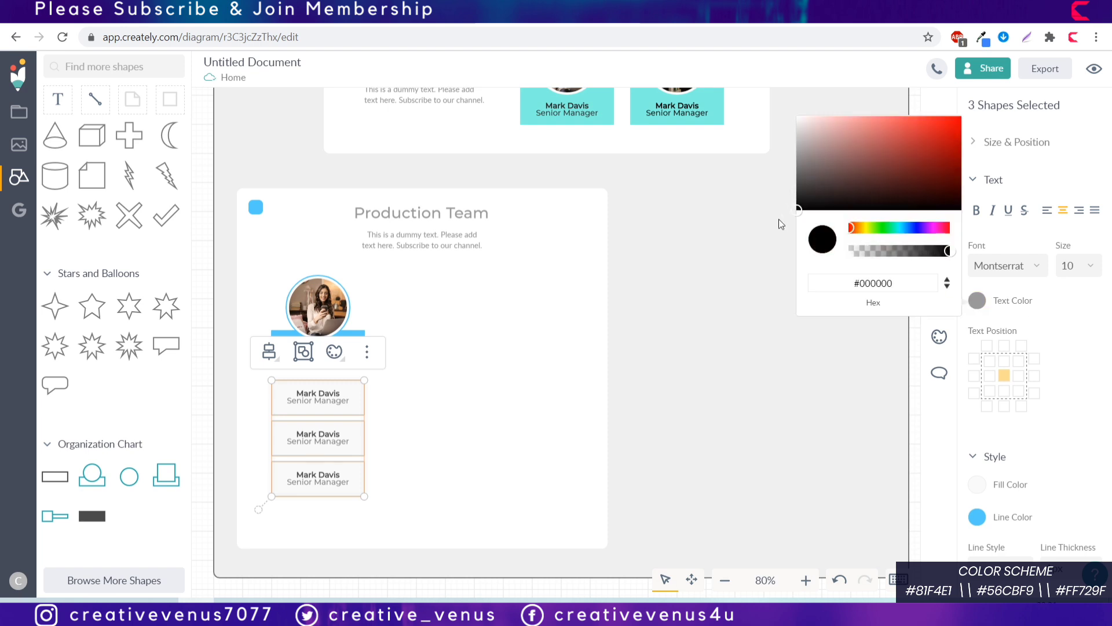
{"action": "left_click", "coordinate": [696, 367]}
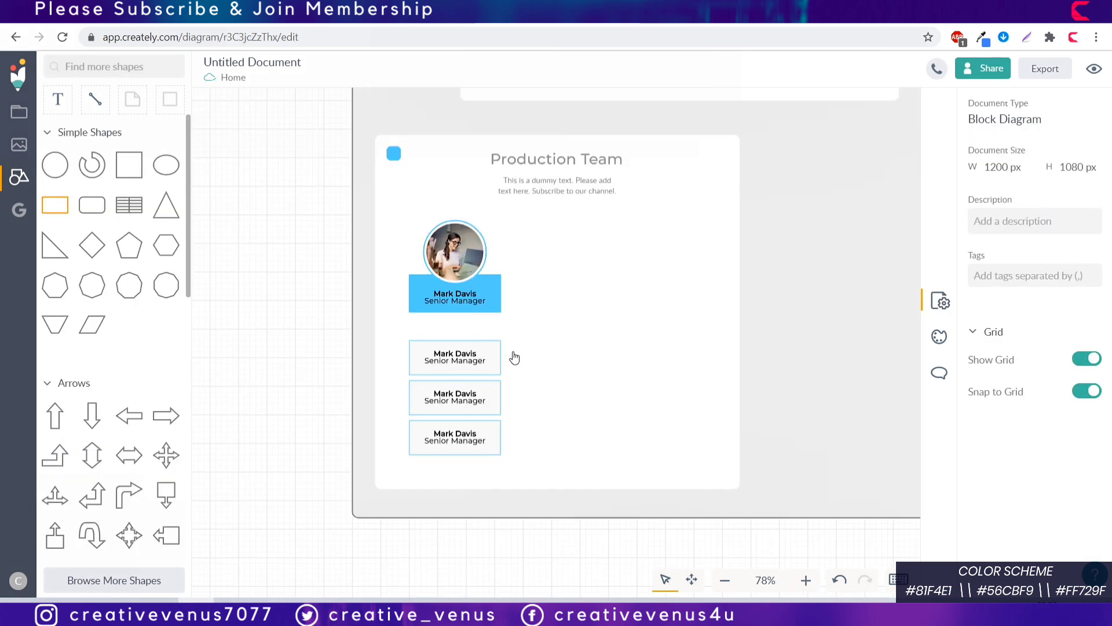
Step: Draw a rectangle and bring the three name boxes in front of it
{"action": "left_click_drag", "start_coordinate": [512, 352], "coordinate": [603, 409]}
{"action": "left_click", "coordinate": [394, 537]}
{"action": "left_click_drag", "start_coordinate": [394, 537], "coordinate": [525, 327]}
{"action": "left_click", "coordinate": [488, 313]}
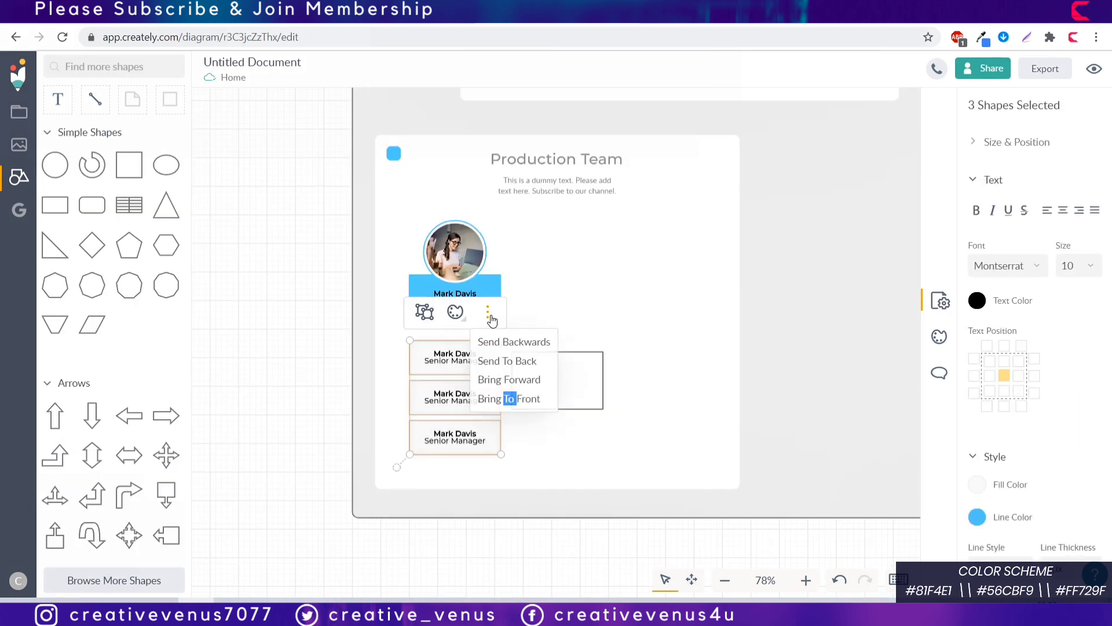
{"action": "left_click", "coordinate": [507, 399]}
Step: Resize the rectangle so it surrounds all three name boxes
{"action": "left_click", "coordinate": [526, 396]}
{"action": "left_click_drag", "start_coordinate": [512, 394], "coordinate": [397, 394]}
{"action": "left_click_drag", "start_coordinate": [603, 396], "coordinate": [513, 395]}
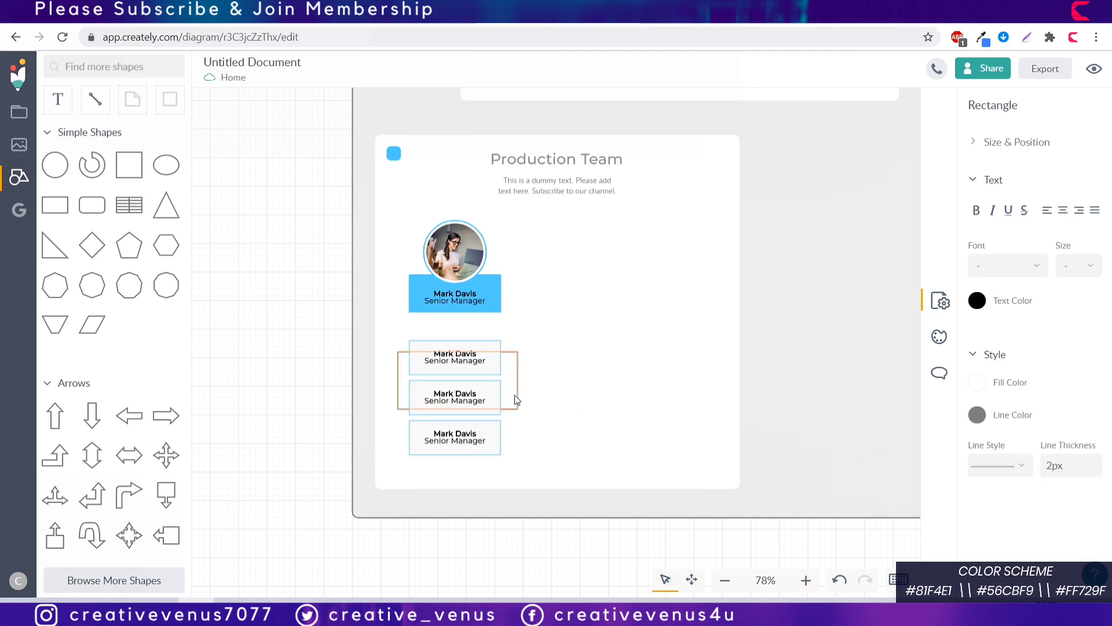
{"action": "left_click_drag", "start_coordinate": [503, 355], "coordinate": [501, 330]}
{"action": "left_click_drag", "start_coordinate": [504, 409], "coordinate": [505, 465]}
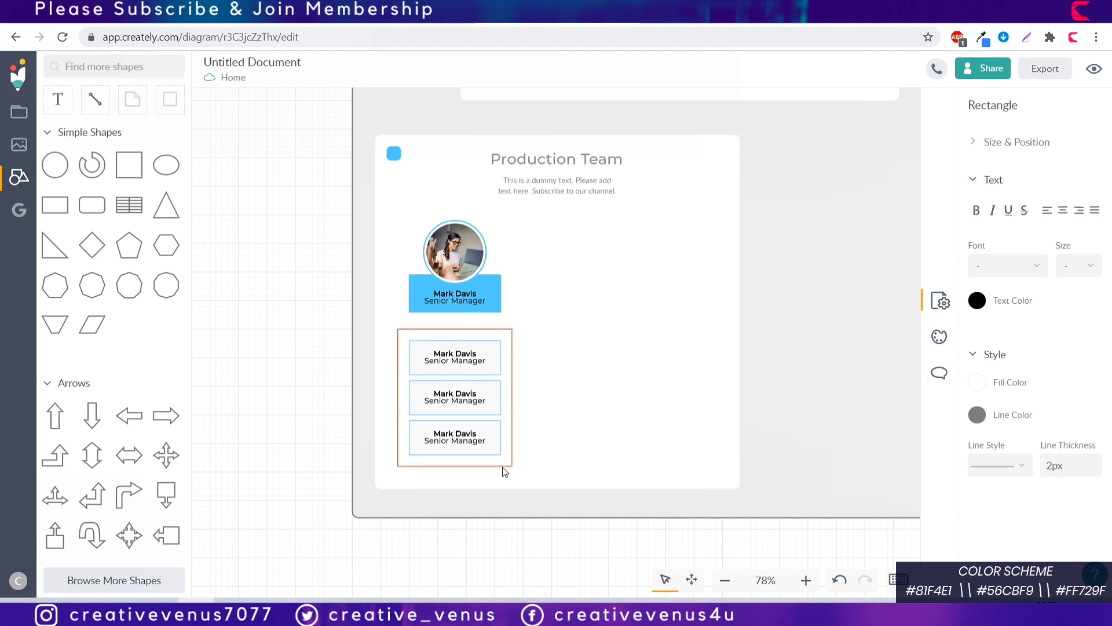
Step: Give the rectangle a 1px dotted outline
{"action": "left_click", "coordinate": [1059, 471]}
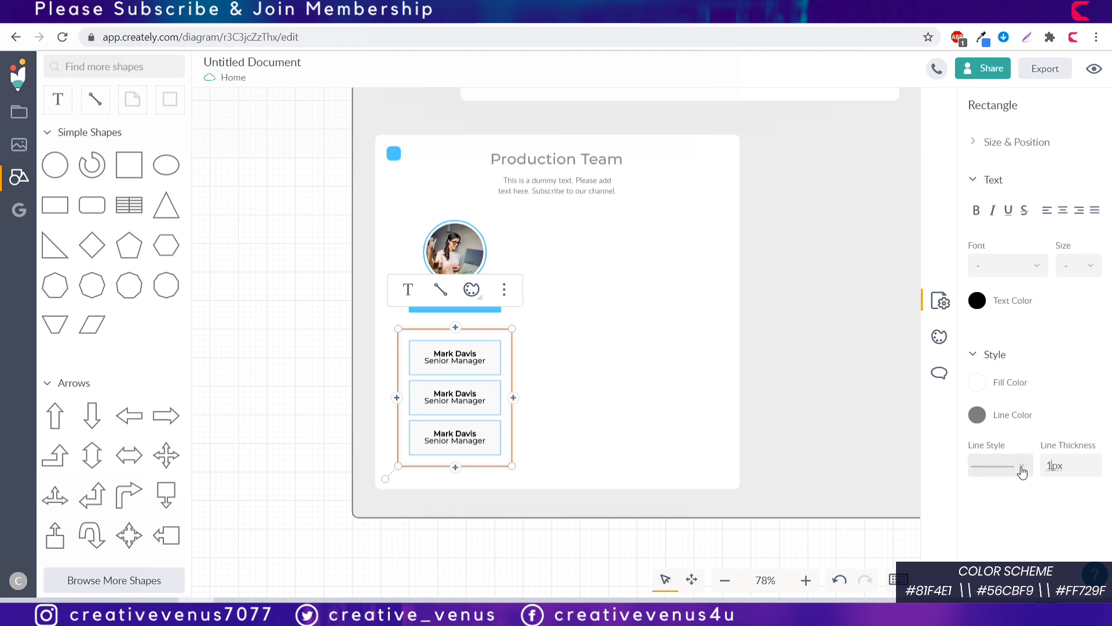
{"action": "left_click", "coordinate": [1021, 467]}
{"action": "left_click", "coordinate": [1016, 407]}
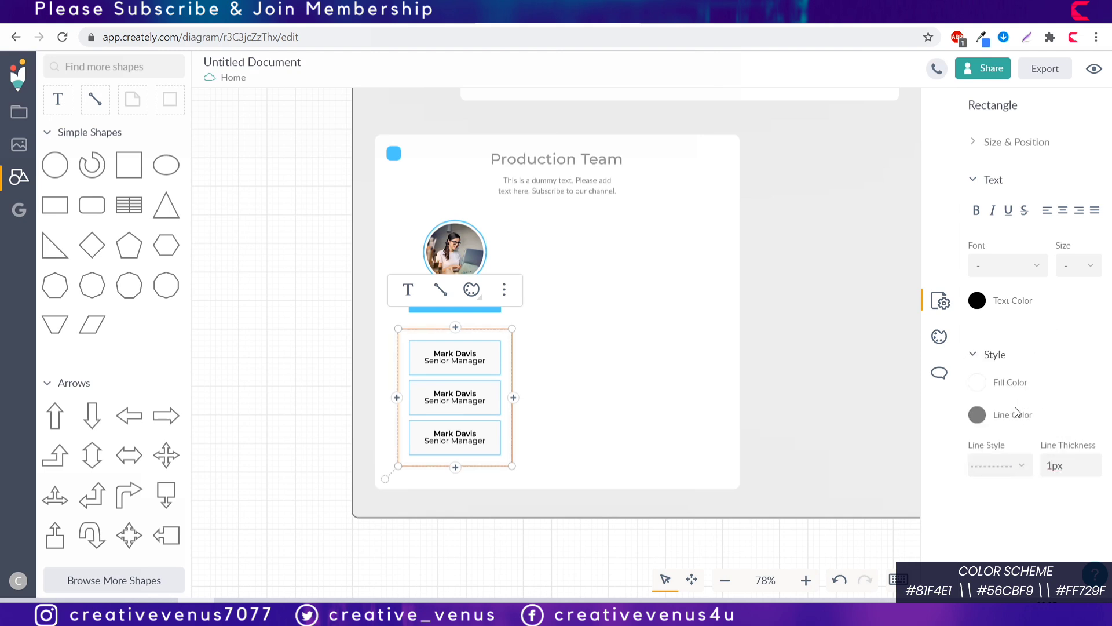
Step: Centre the three name boxes inside the dotted frame
{"action": "left_click", "coordinate": [381, 558]}
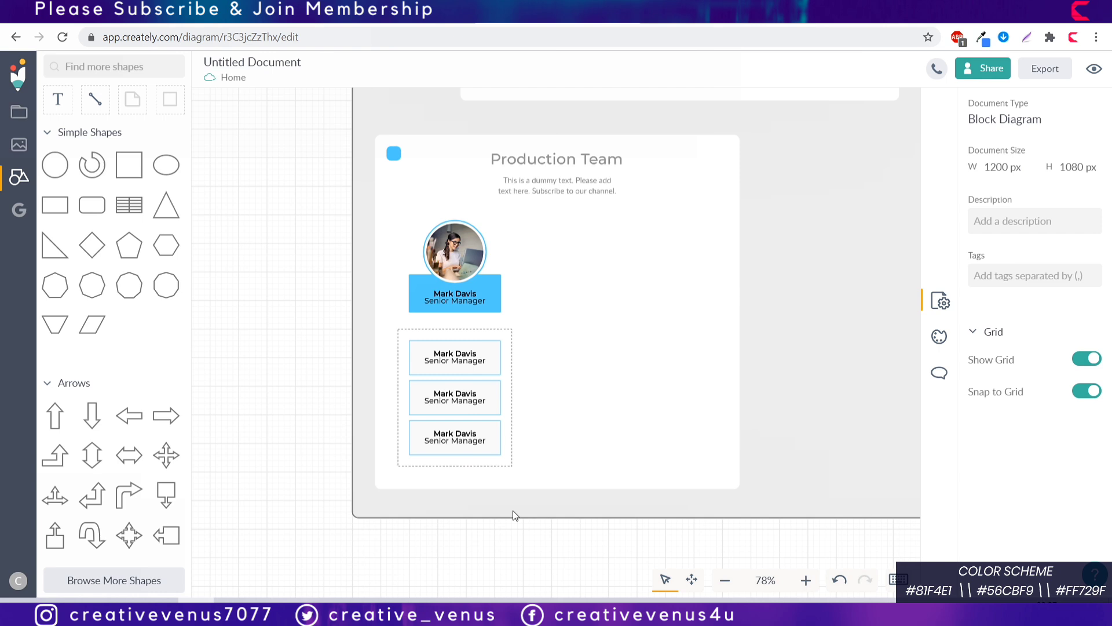
{"action": "left_click", "coordinate": [499, 467]}
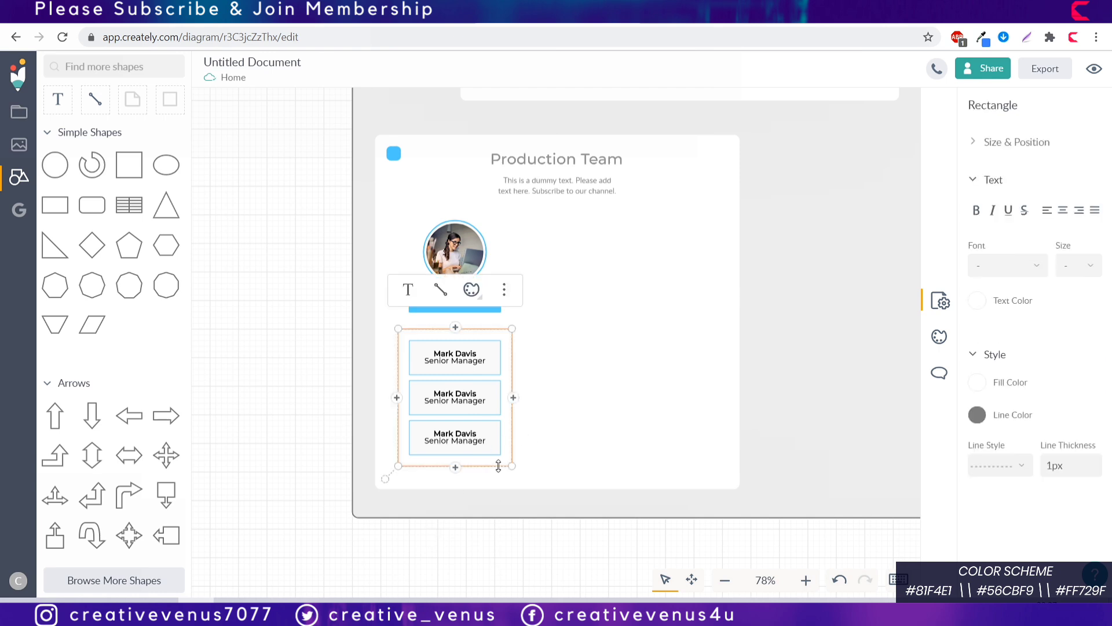
{"action": "key", "text": "ctrl+a"}
{"action": "left_click", "coordinate": [407, 300]}
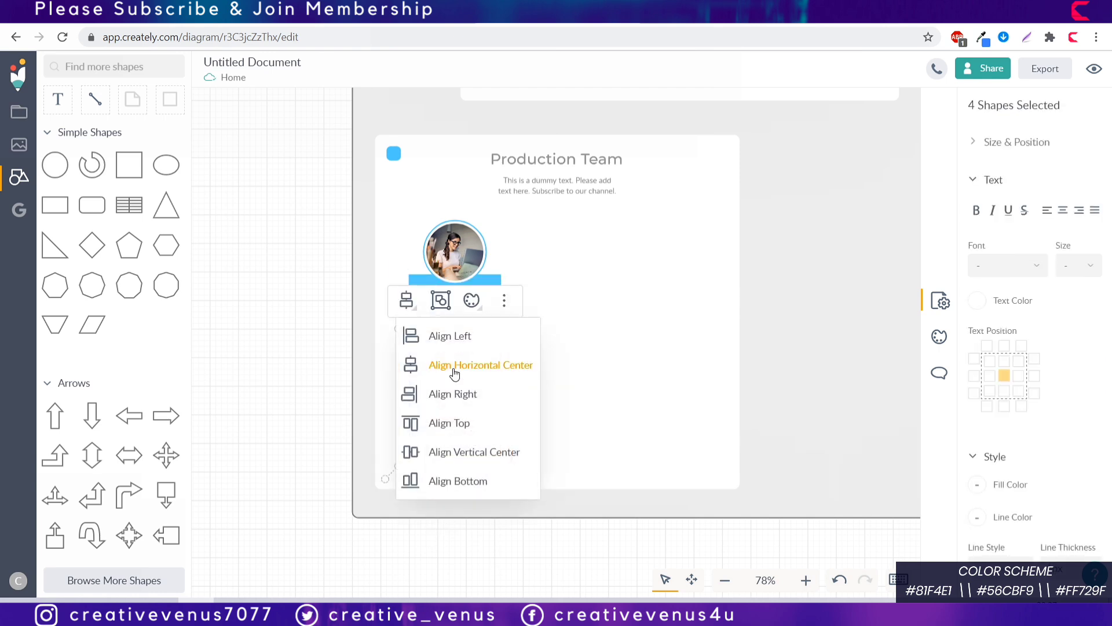
{"action": "left_click", "coordinate": [460, 451]}
{"action": "left_click", "coordinate": [490, 497]}
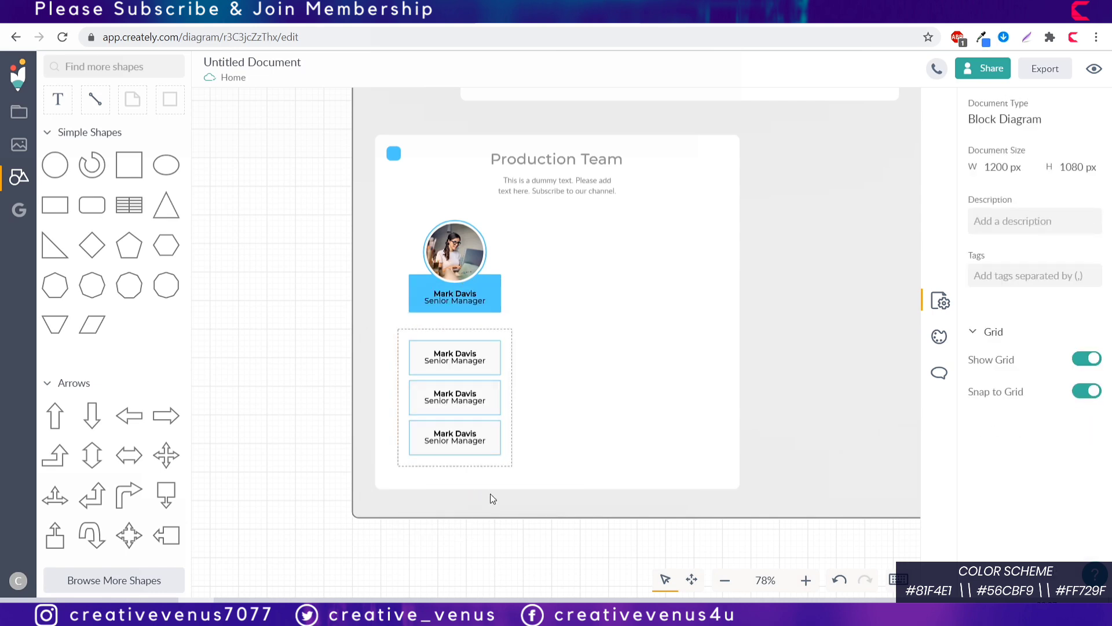
Step: Draw a connector from the blue photo card down to the dotted name-box frame
{"action": "left_click", "coordinate": [453, 225]}
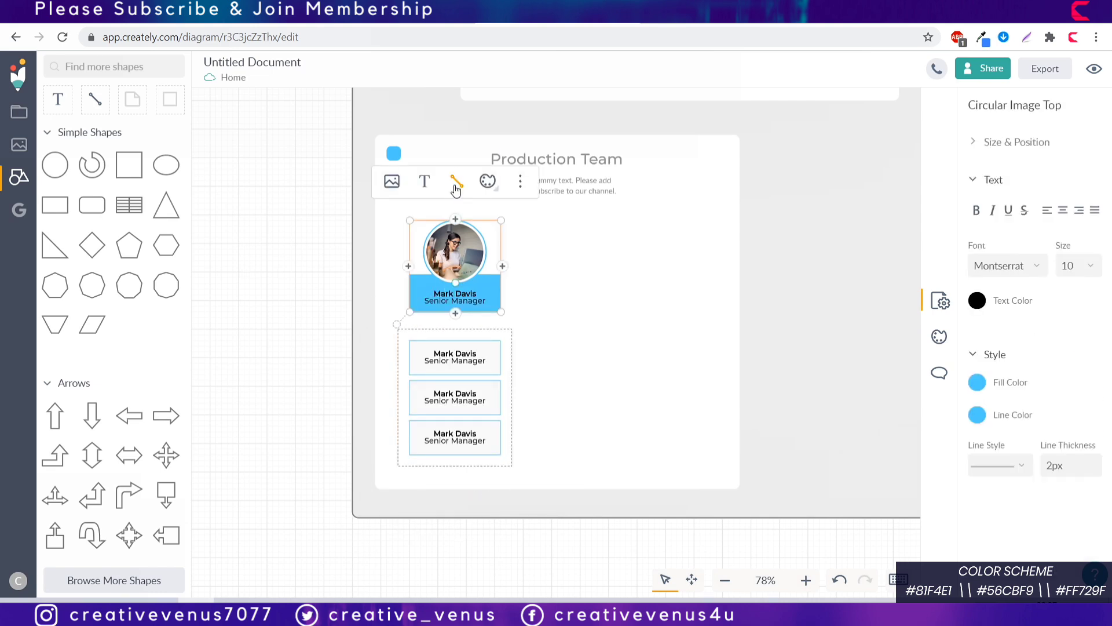
{"action": "mouse_move", "coordinate": [456, 317]}
{"action": "left_mouse_down"}
{"action": "mouse_move", "coordinate": [459, 338]}
{"action": "mouse_move", "coordinate": [454, 325]}
{"action": "mouse_move", "coordinate": [558, 312]}
{"action": "mouse_move", "coordinate": [455, 330]}
{"action": "left_mouse_up"}
{"action": "left_click", "coordinate": [485, 295]}
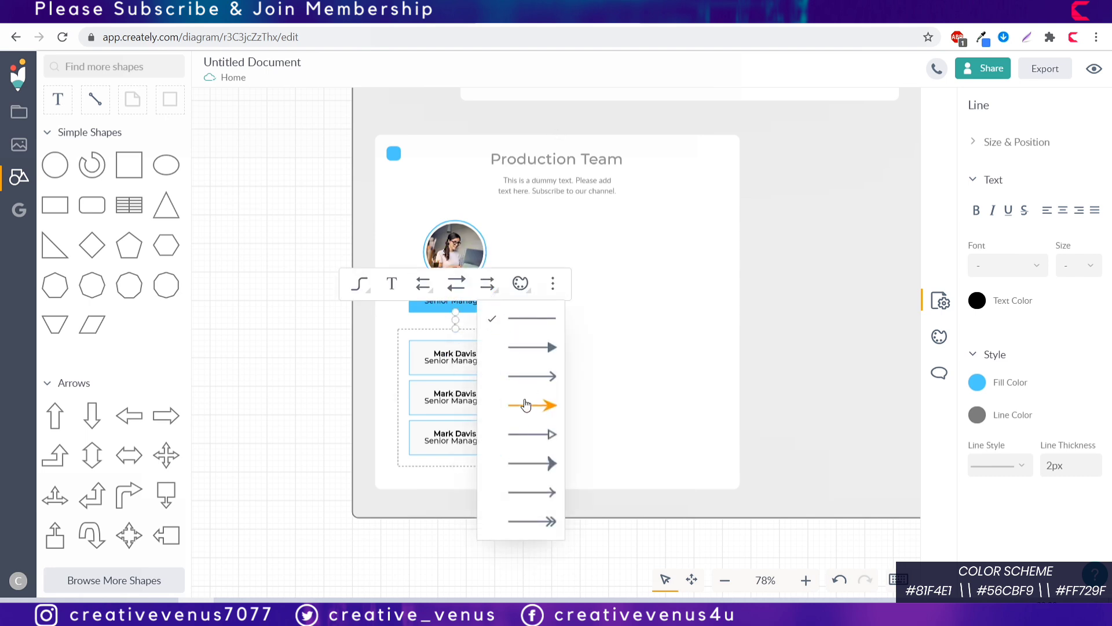
Step: Add an arrowhead to the connector and centre the six shapes in one column
{"action": "left_click", "coordinate": [546, 386]}
{"action": "left_click", "coordinate": [502, 546]}
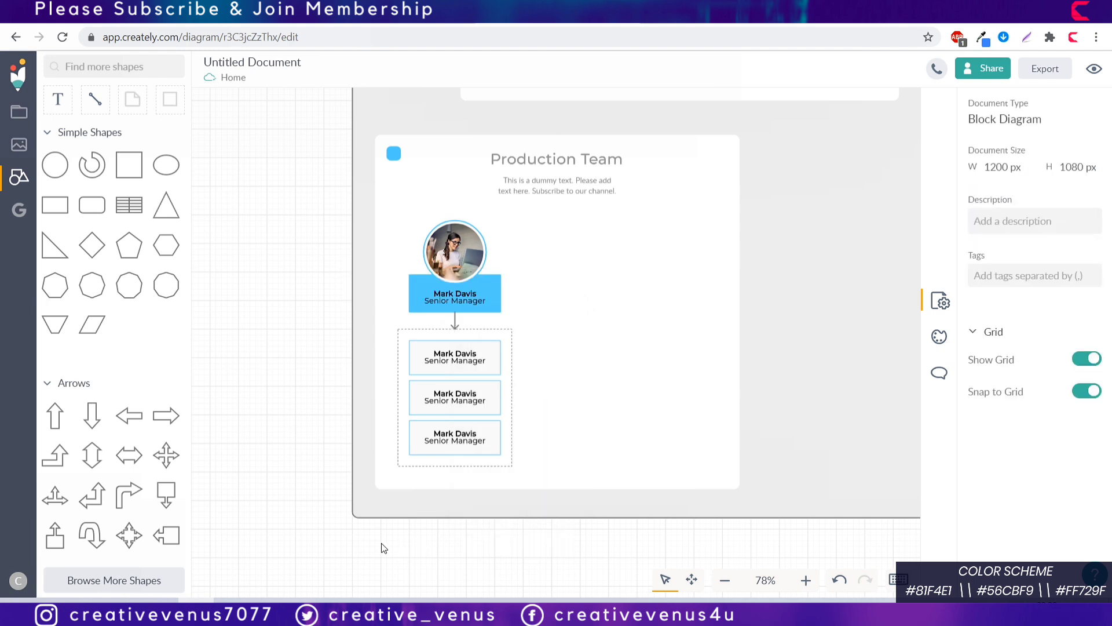
{"action": "left_click_drag", "start_coordinate": [382, 545], "coordinate": [520, 189]}
{"action": "left_click", "coordinate": [406, 191]}
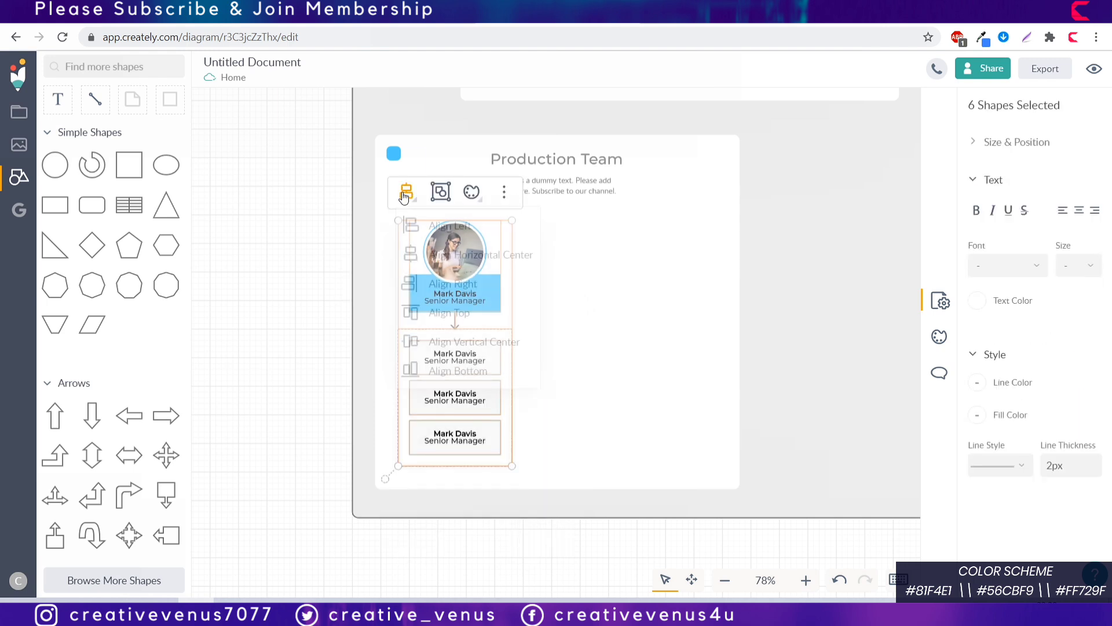
{"action": "left_click", "coordinate": [463, 264]}
{"action": "left_click", "coordinate": [468, 515]}
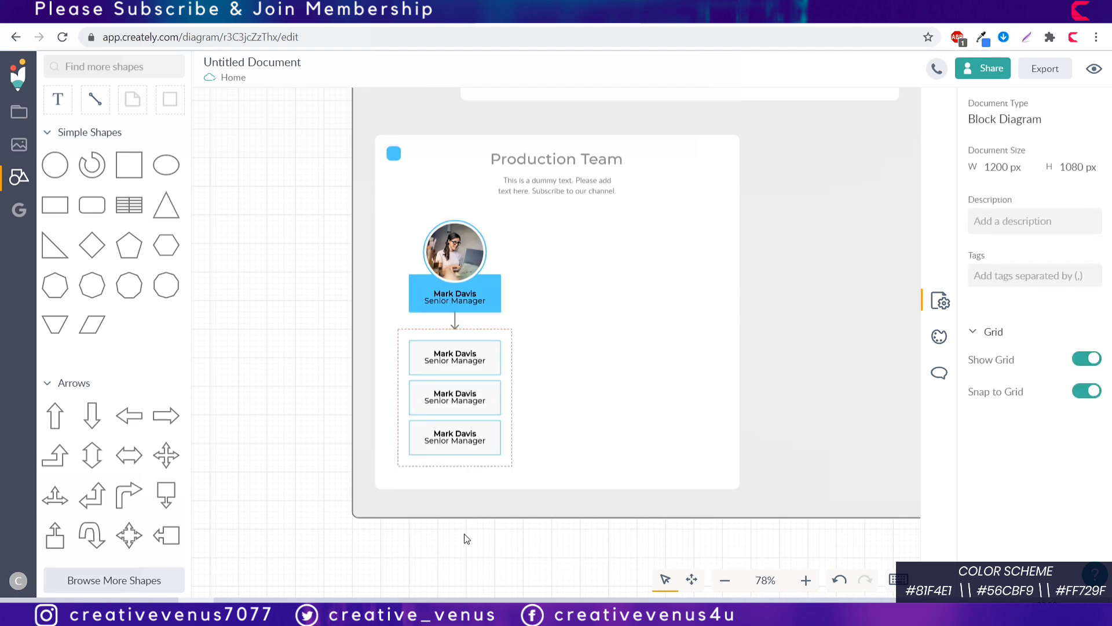
Step: Duplicate the photo-and-names column to the right and group the copy
{"action": "left_click_drag", "start_coordinate": [386, 542], "coordinate": [540, 210]}
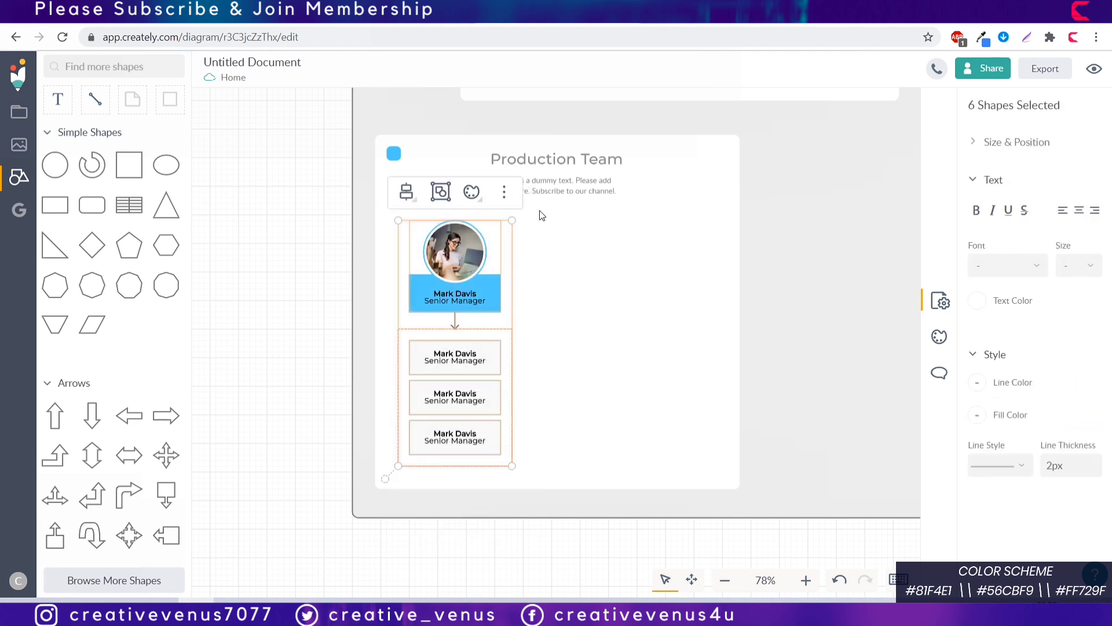
{"action": "key", "text": "ctrl+d"}
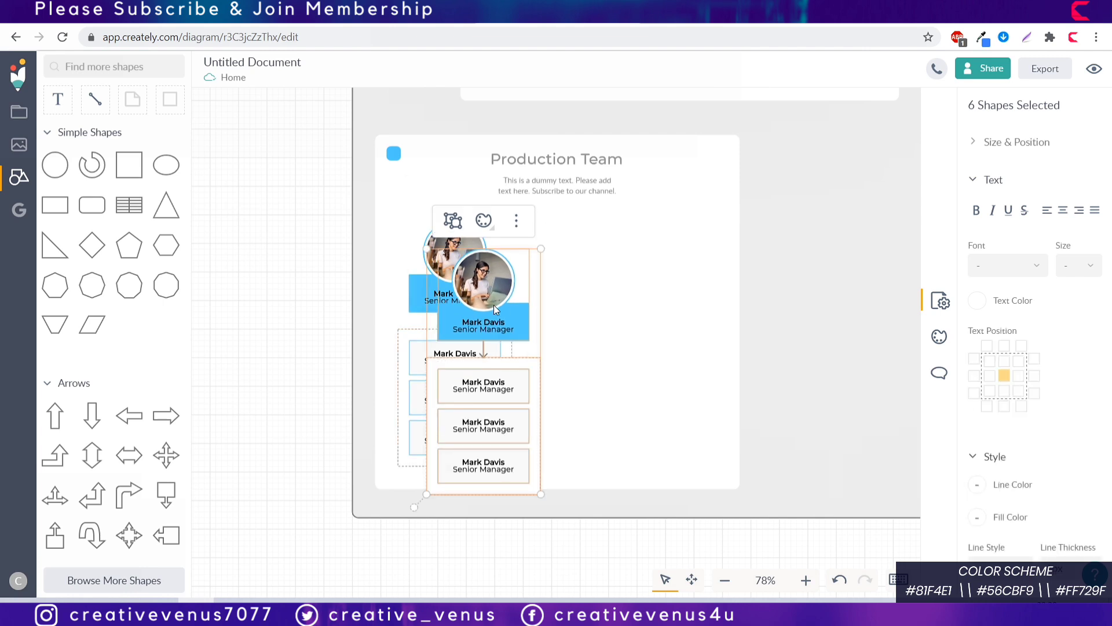
{"action": "left_click_drag", "start_coordinate": [493, 305], "coordinate": [603, 266]}
{"action": "left_click", "coordinate": [578, 525]}
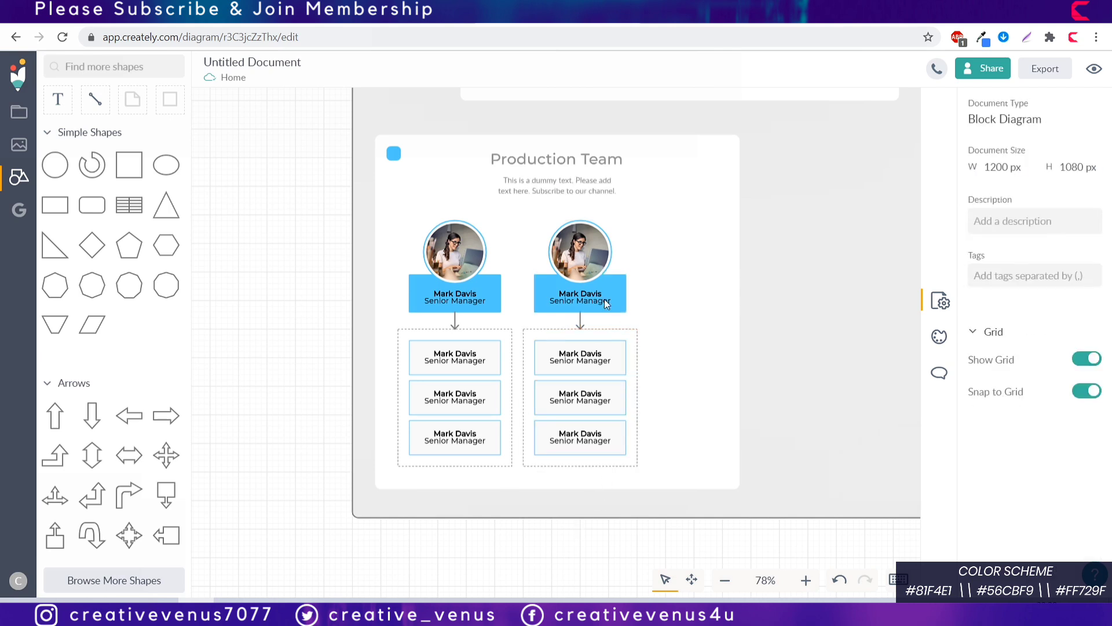
{"action": "left_click", "coordinate": [582, 259]}
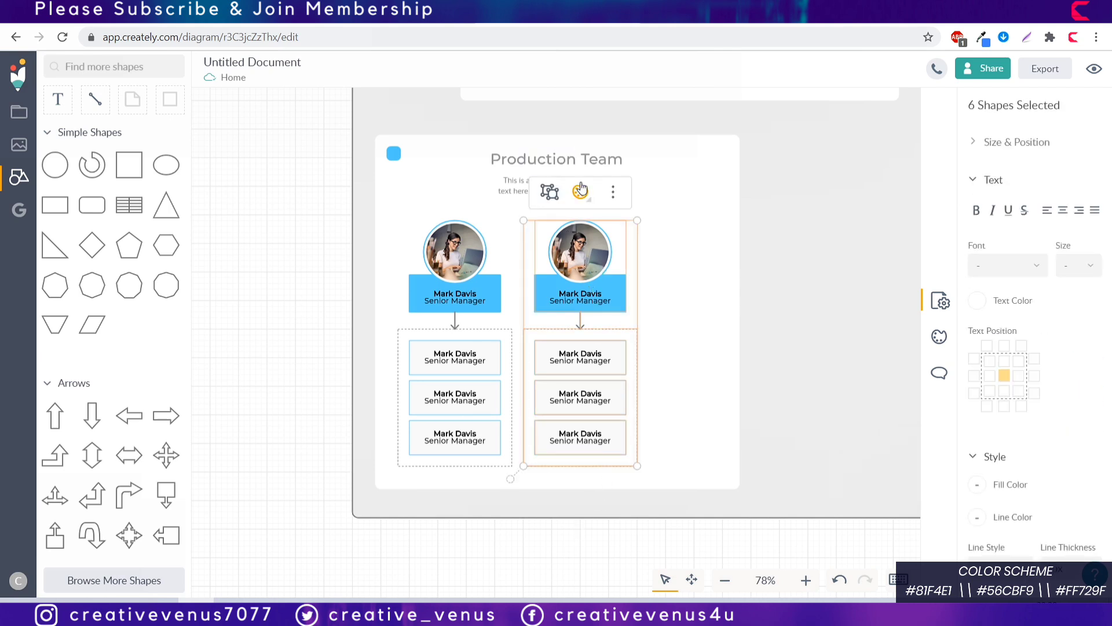
{"action": "left_click", "coordinate": [551, 193]}
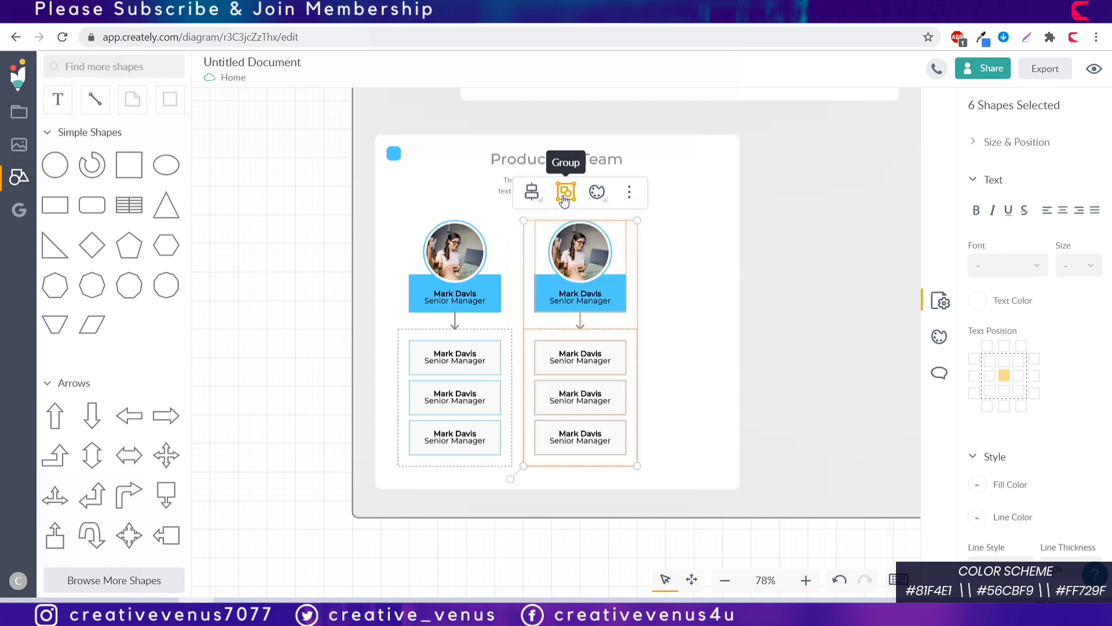
Step: Replace the second column's circle photo with a different uploaded picture
{"action": "left_click", "coordinate": [617, 311]}
{"action": "left_click", "coordinate": [583, 261]}
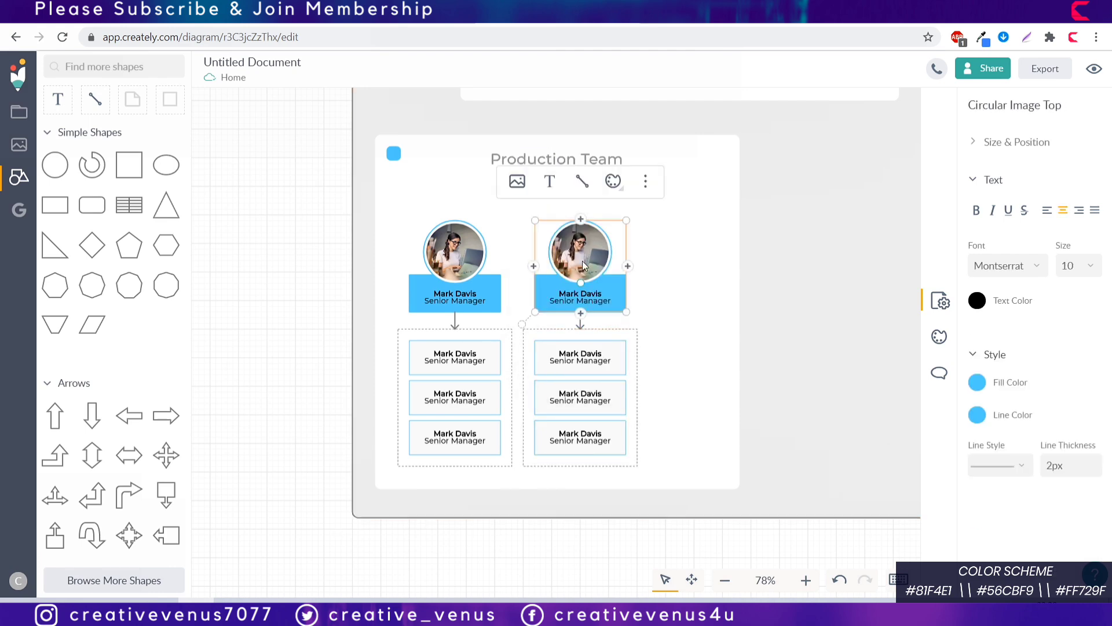
{"action": "left_click", "coordinate": [516, 184]}
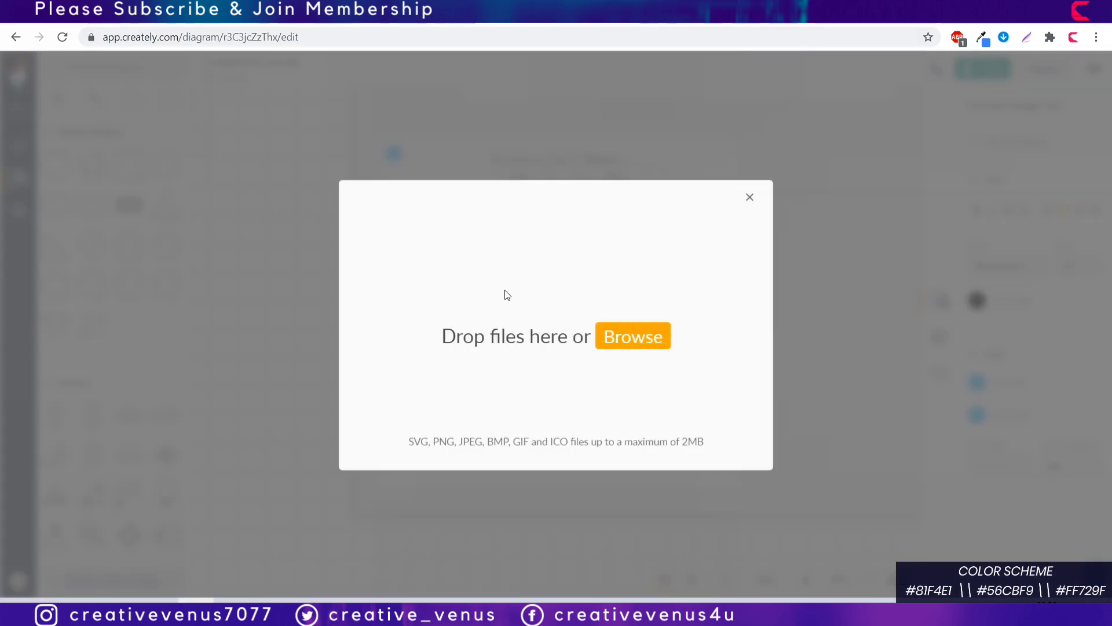
{"action": "left_click", "coordinate": [634, 220]}
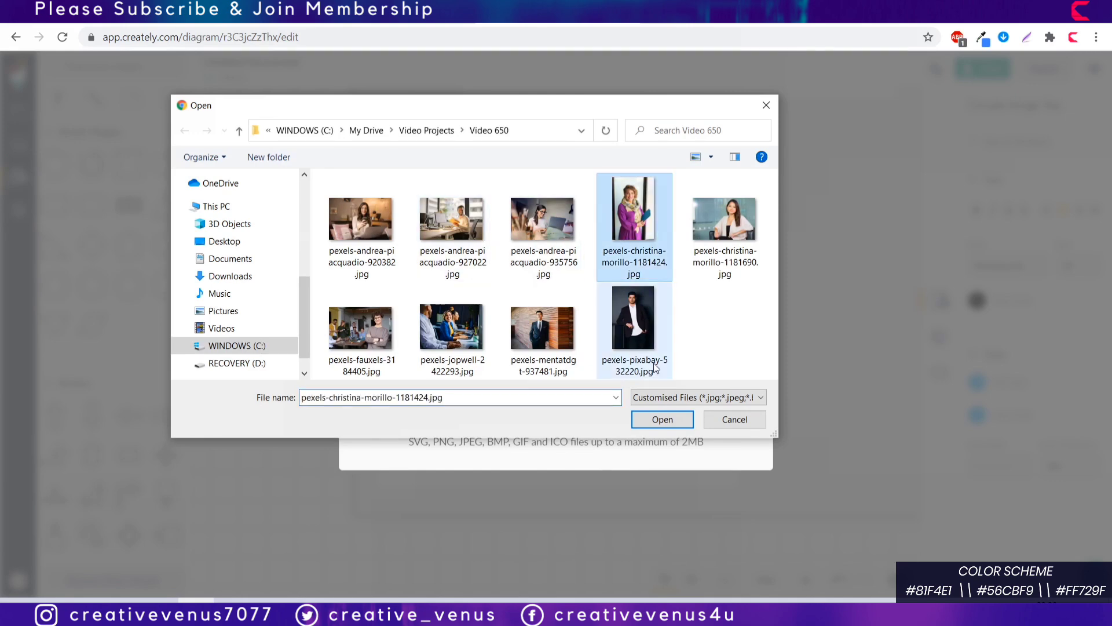
{"action": "left_click", "coordinate": [668, 417]}
{"action": "left_click", "coordinate": [683, 435]}
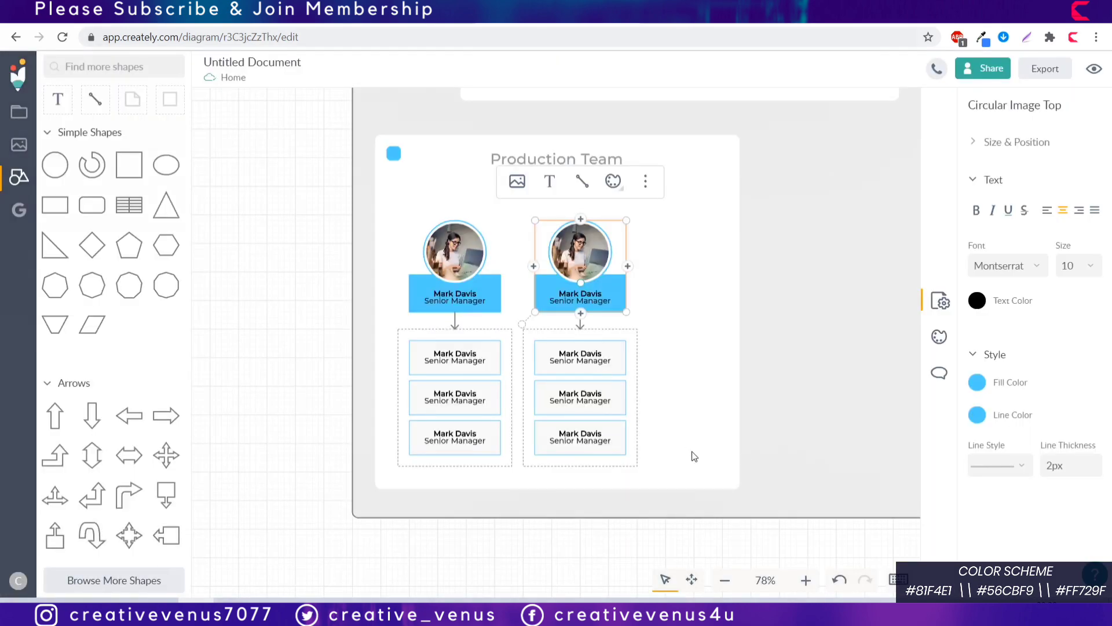
Step: Duplicate the right column to create a third photo-and-names column
{"action": "left_click", "coordinate": [638, 358]}
{"action": "key", "text": "ctrl+d"}
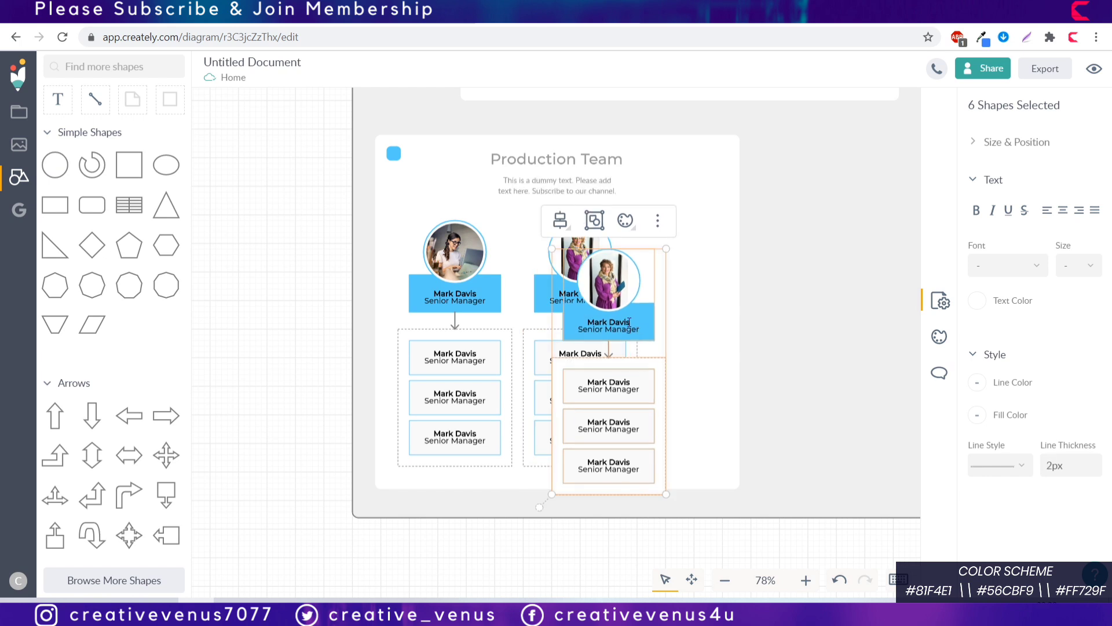
{"action": "left_click_drag", "start_coordinate": [634, 311], "coordinate": [763, 280]}
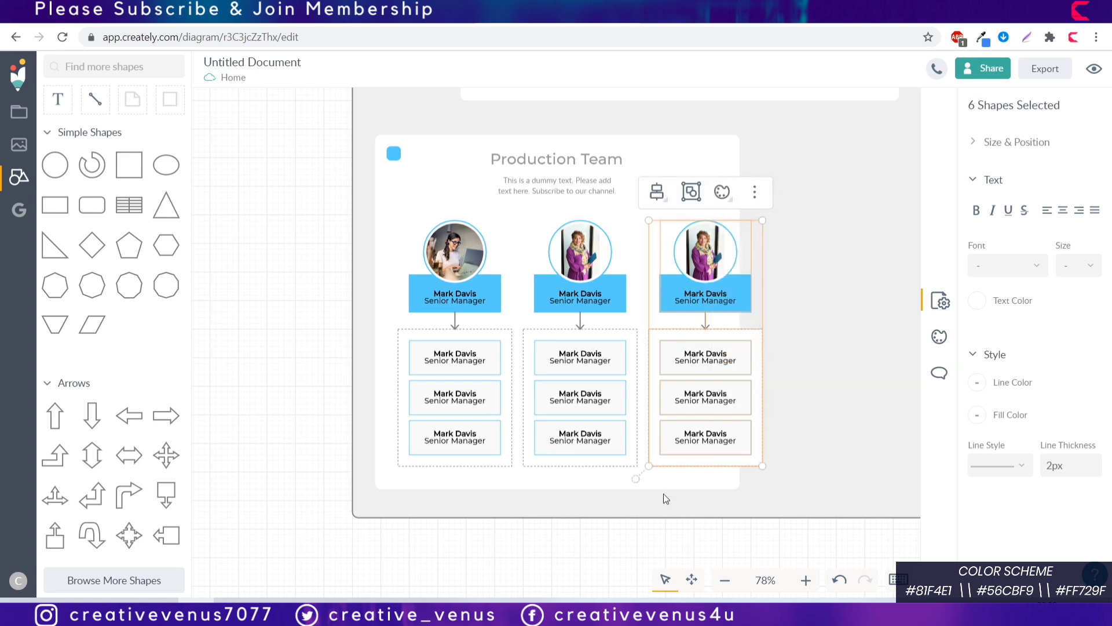
{"action": "left_click", "coordinate": [635, 542]}
Step: Upload pexels-fauxels-3184405.jpg into the third circle and widen the Production Team card rightward
{"action": "left_click", "coordinate": [712, 265]}
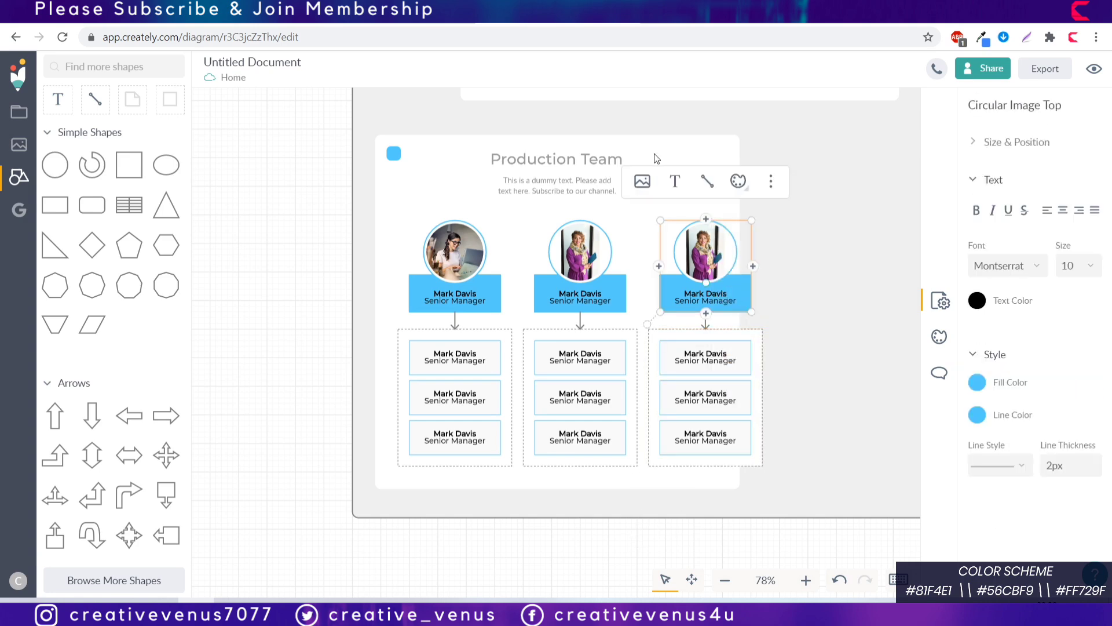
{"action": "left_click", "coordinate": [643, 181]}
{"action": "left_click", "coordinate": [633, 336]}
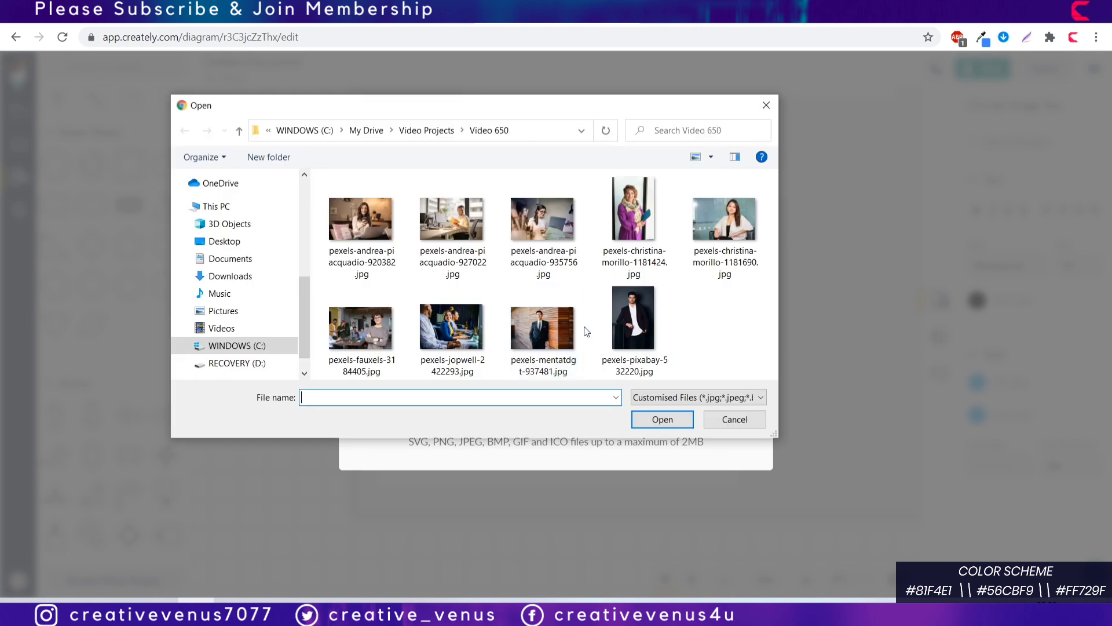
{"action": "left_click", "coordinate": [725, 223]}
{"action": "left_click", "coordinate": [388, 328]}
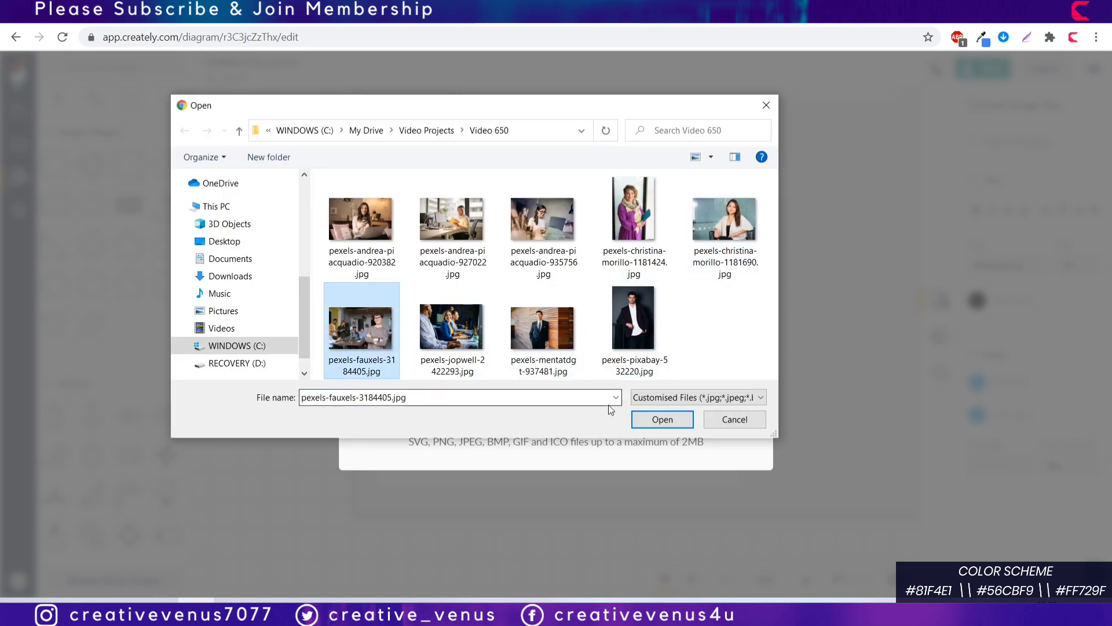
{"action": "left_click", "coordinate": [660, 419]}
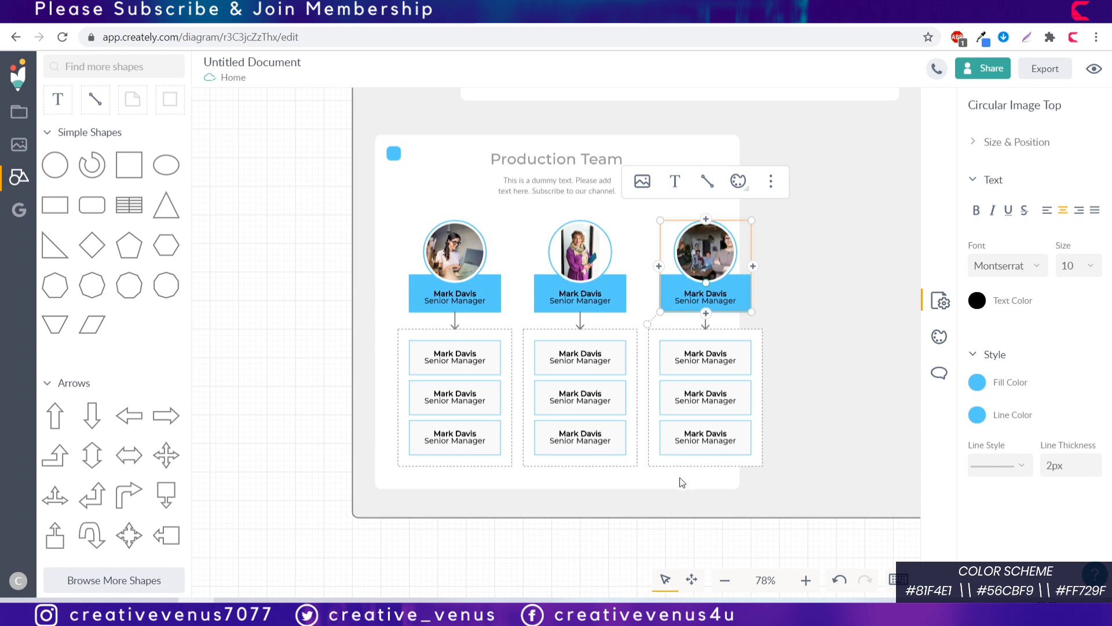
{"action": "left_click", "coordinate": [736, 378]}
{"action": "left_click_drag", "start_coordinate": [741, 325], "coordinate": [784, 328]}
Step: Centre the Production Team title and description horizontally within the card
{"action": "left_click", "coordinate": [577, 545]}
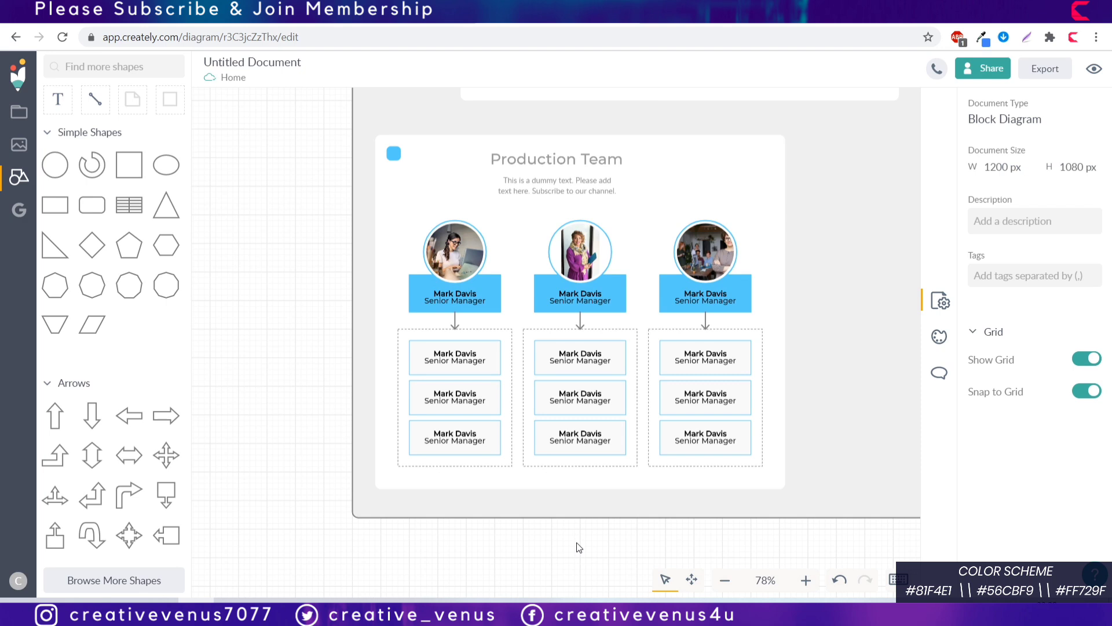
{"action": "left_click", "coordinate": [697, 184]}
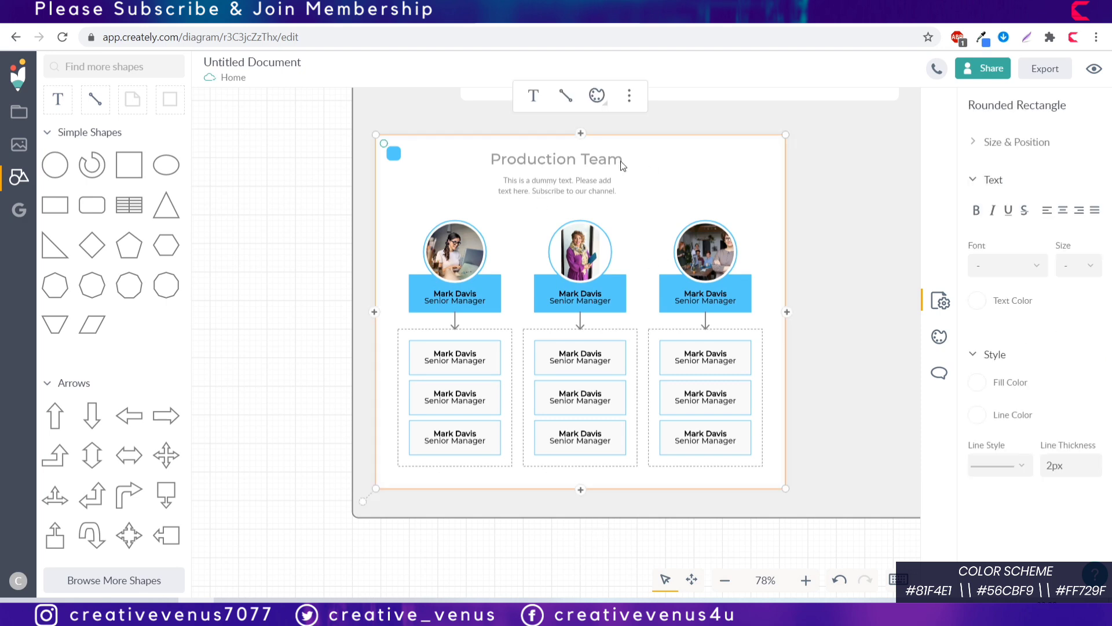
{"action": "left_click", "coordinate": [620, 161], "text": "shift"}
{"action": "left_click", "coordinate": [601, 184], "text": "shift"}
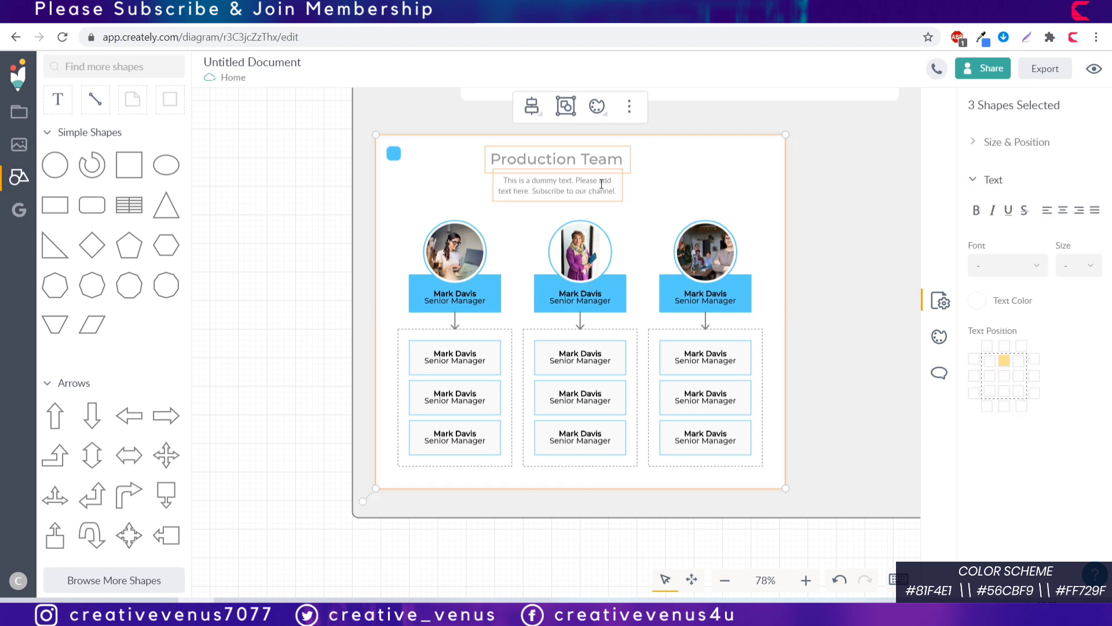
{"action": "left_click", "coordinate": [543, 119]}
{"action": "left_click", "coordinate": [564, 172]}
{"action": "left_click", "coordinate": [537, 558]}
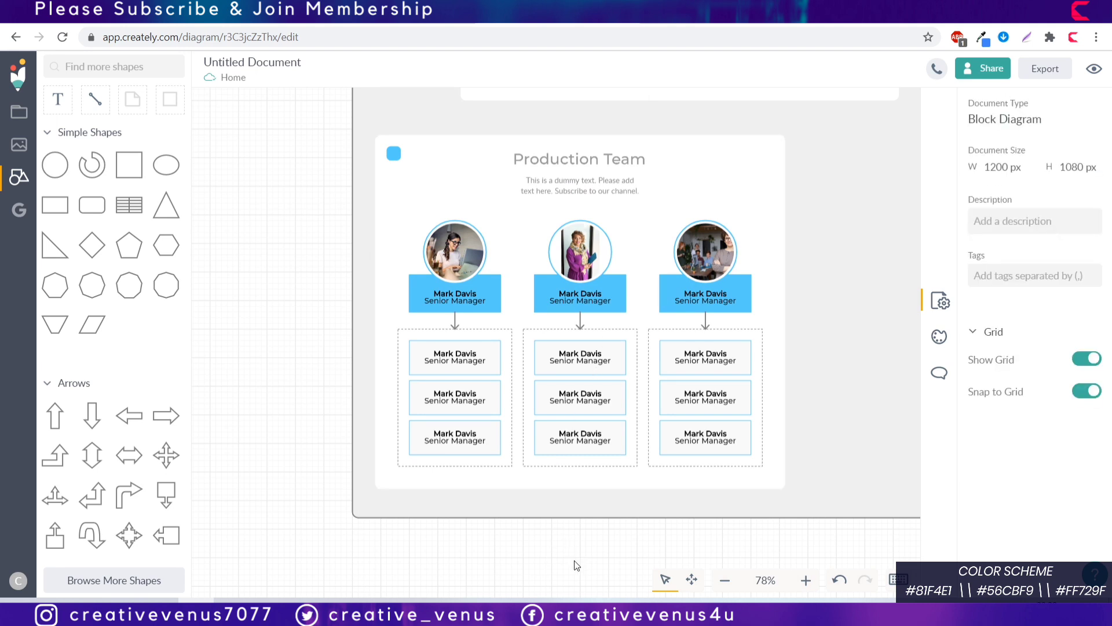
Step: Zoom out and stretch the grey background rectangle further to the right
{"action": "left_click", "coordinate": [728, 586]}
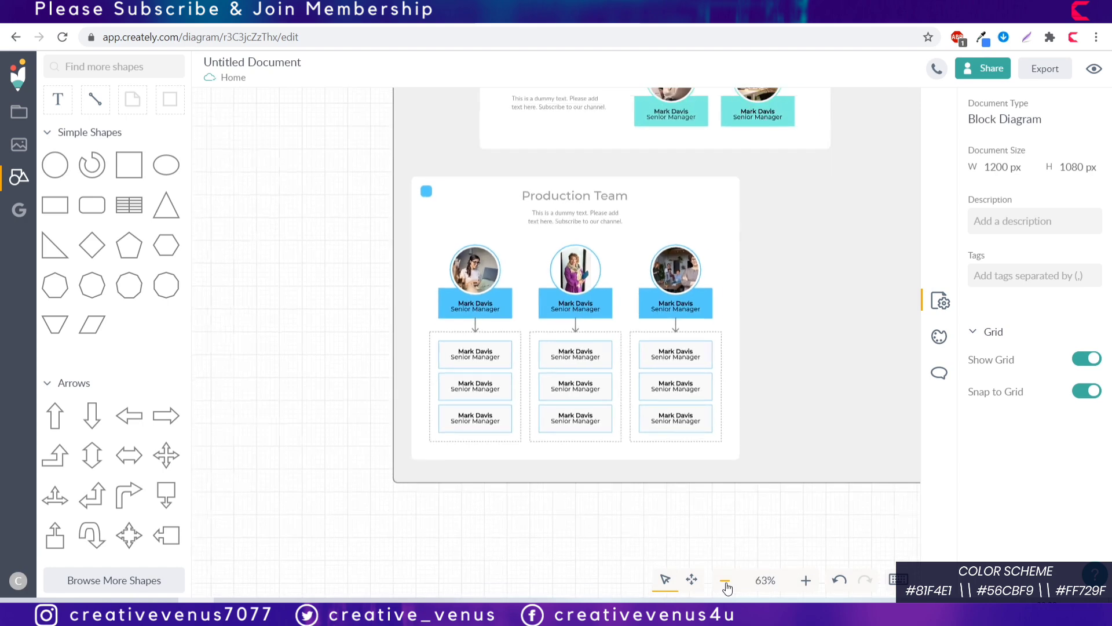
{"action": "left_click", "coordinate": [727, 586]}
{"action": "left_click", "coordinate": [864, 308]}
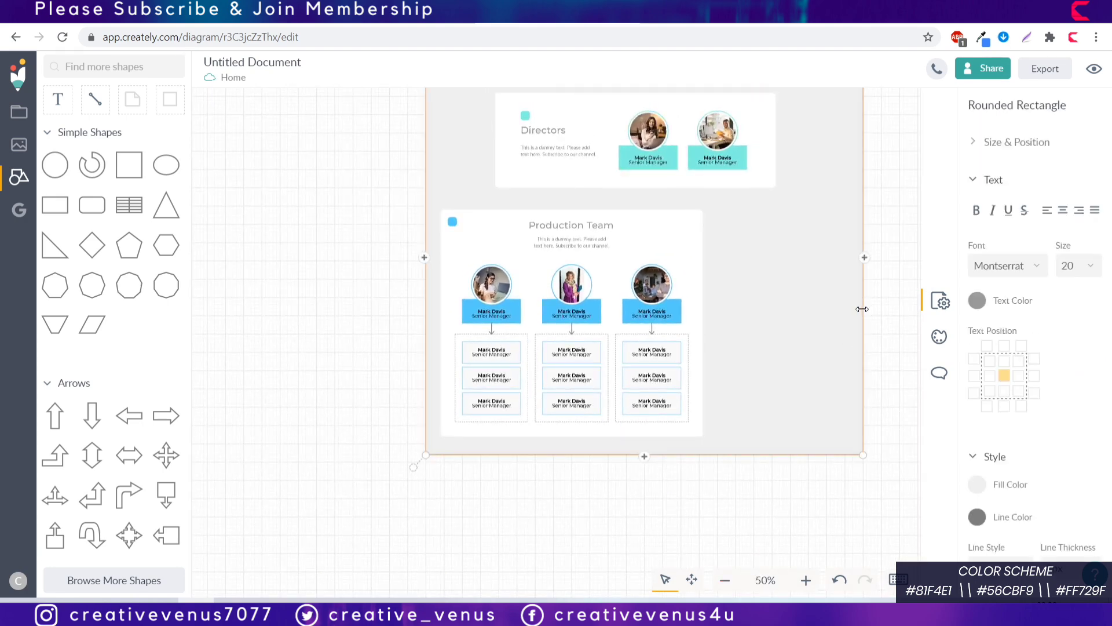
{"action": "left_click_drag", "start_coordinate": [863, 309], "coordinate": [909, 315]}
{"action": "left_click", "coordinate": [760, 491]}
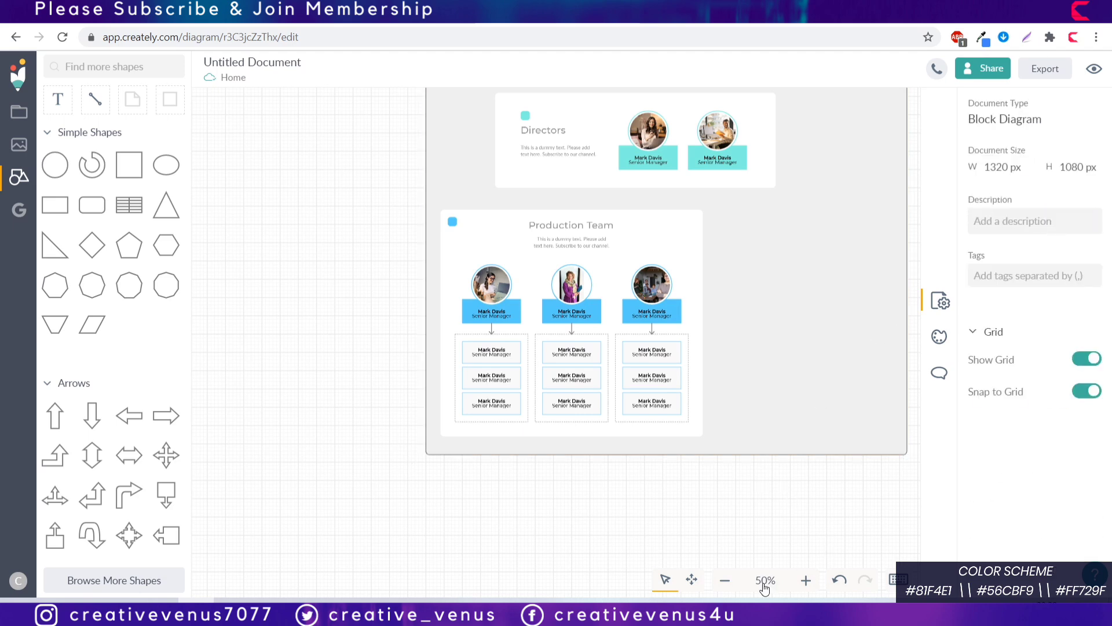
{"action": "left_click", "coordinate": [692, 580]}
{"action": "left_click_drag", "start_coordinate": [722, 487], "coordinate": [678, 518]}
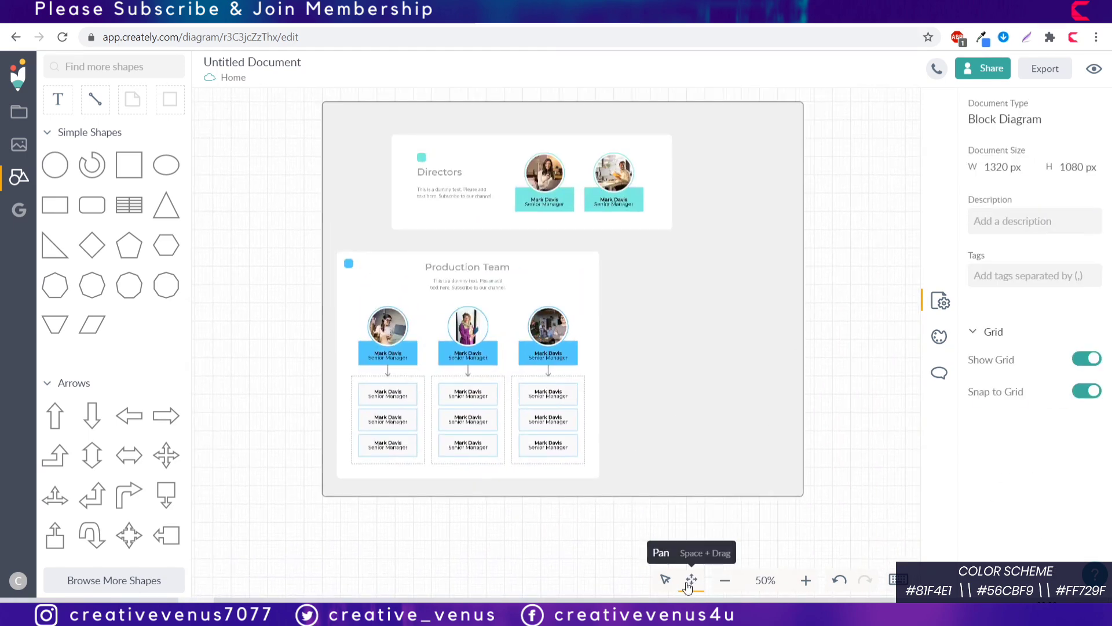
{"action": "left_click", "coordinate": [665, 580]}
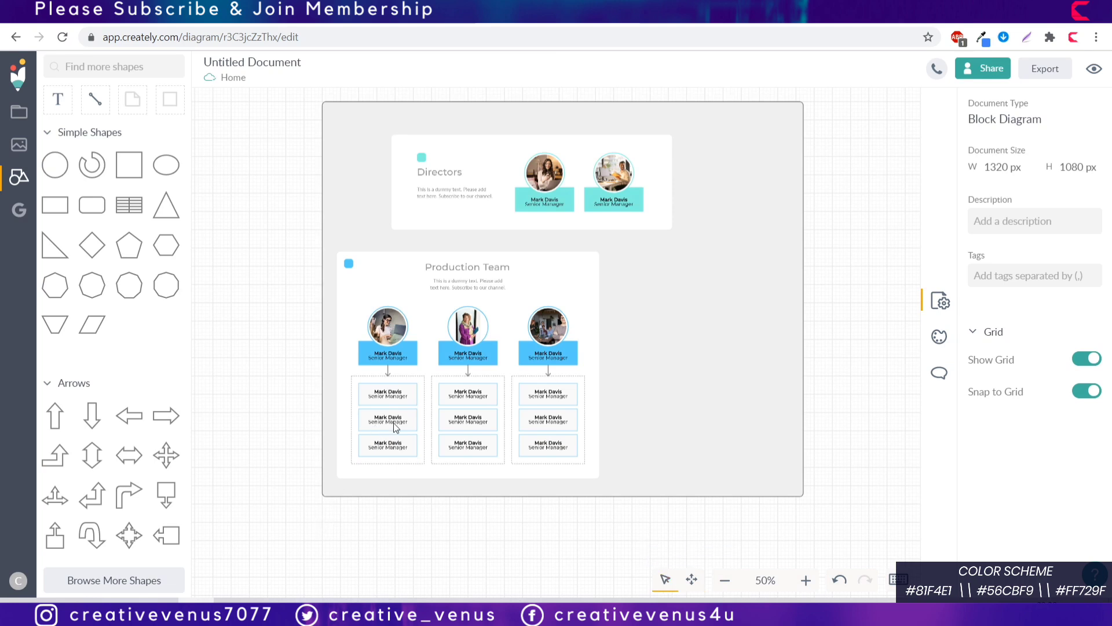
Step: Copy the team card beside the original, delete its third column, and centre Directors above both
{"action": "left_click_drag", "start_coordinate": [334, 518], "coordinate": [634, 244]}
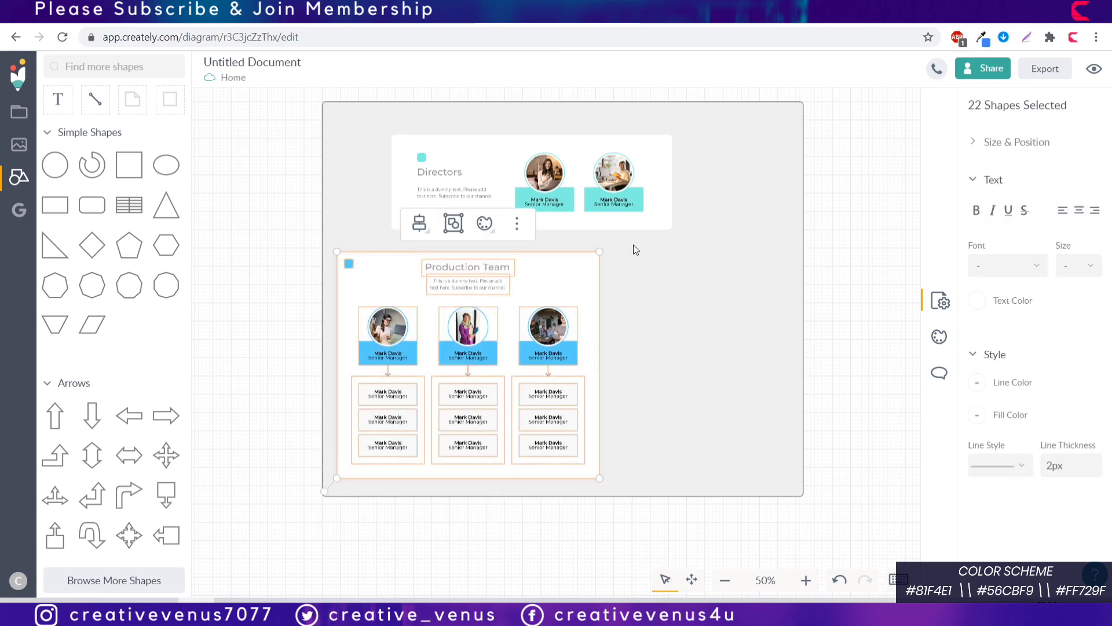
{"action": "key", "text": "ctrl+d"}
{"action": "left_click_drag", "start_coordinate": [563, 283], "coordinate": [850, 268]}
{"action": "left_click_drag", "start_coordinate": [796, 527], "coordinate": [853, 355]}
{"action": "key", "text": "Delete"}
{"action": "left_click", "coordinate": [799, 386]}
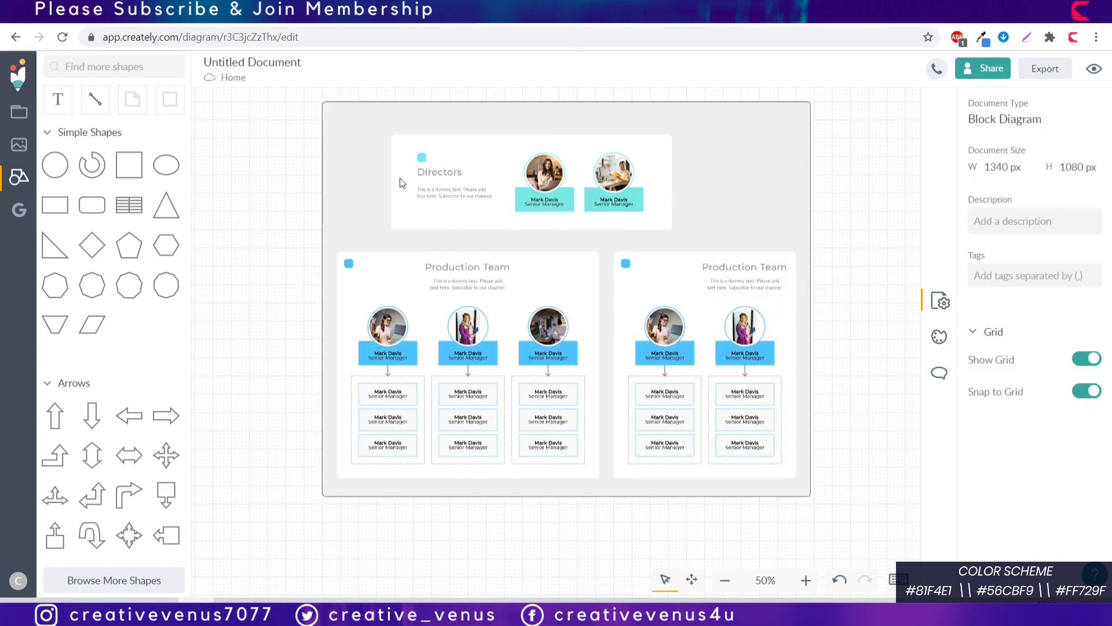
{"action": "left_click", "coordinate": [400, 183]}
{"action": "left_click_drag", "start_coordinate": [695, 154], "coordinate": [730, 154]}
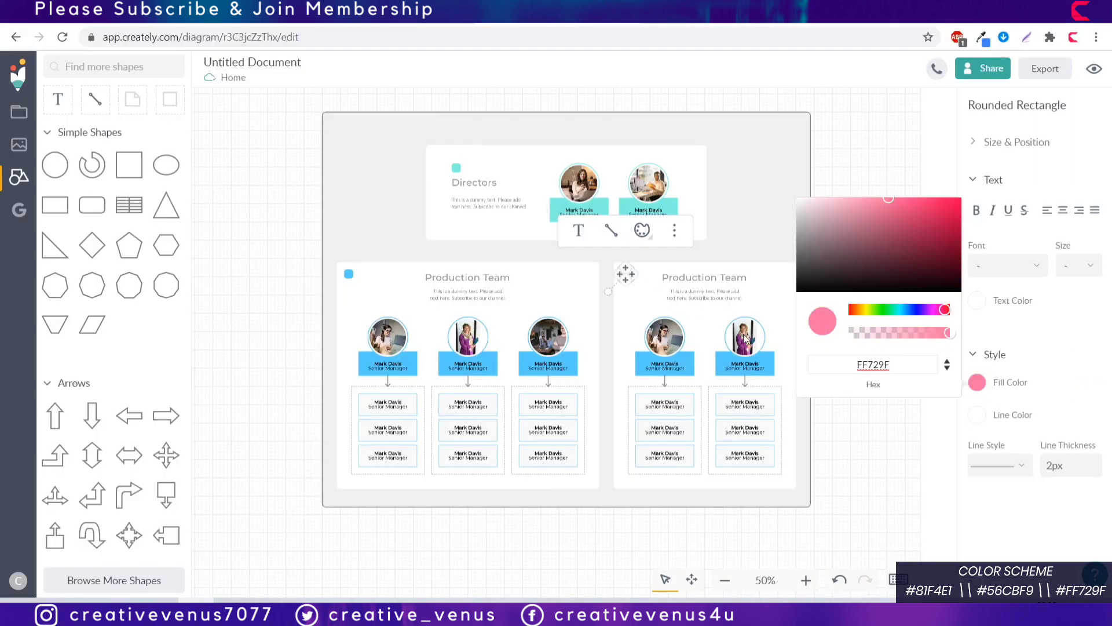
Step: Recolour the copied card's shapes and box borders pink #FF729F
{"action": "left_click", "coordinate": [746, 338]}
{"action": "left_click", "coordinate": [664, 336]}
{"action": "left_click", "coordinate": [978, 412]}
{"action": "left_click", "coordinate": [746, 338]}
{"action": "left_click", "coordinate": [665, 429]}
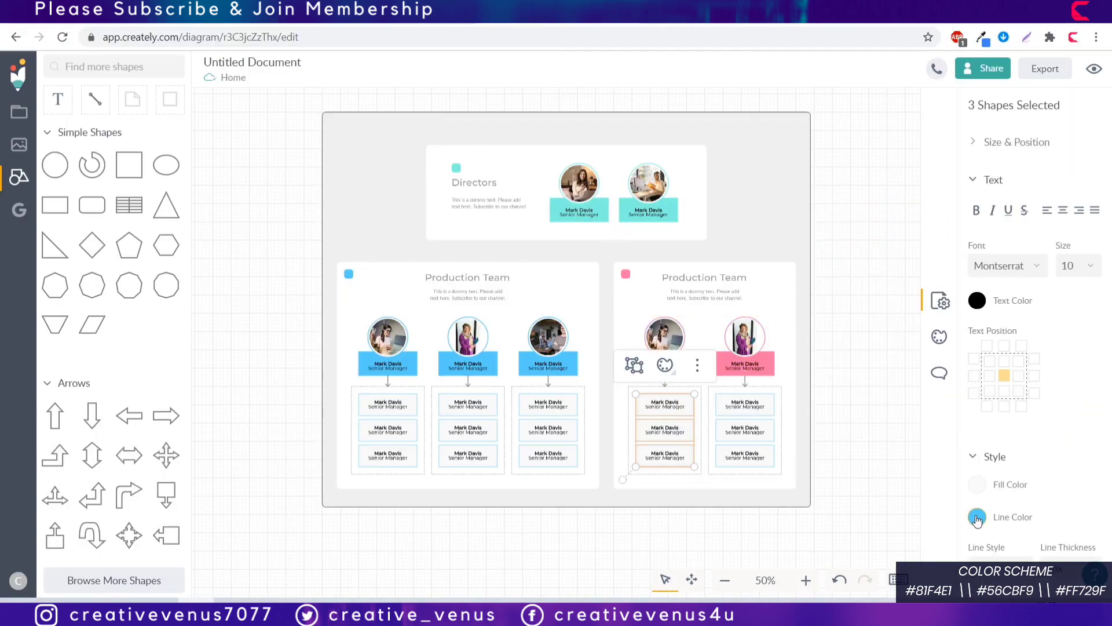
{"action": "left_click", "coordinate": [978, 519]}
{"action": "left_click", "coordinate": [759, 369]}
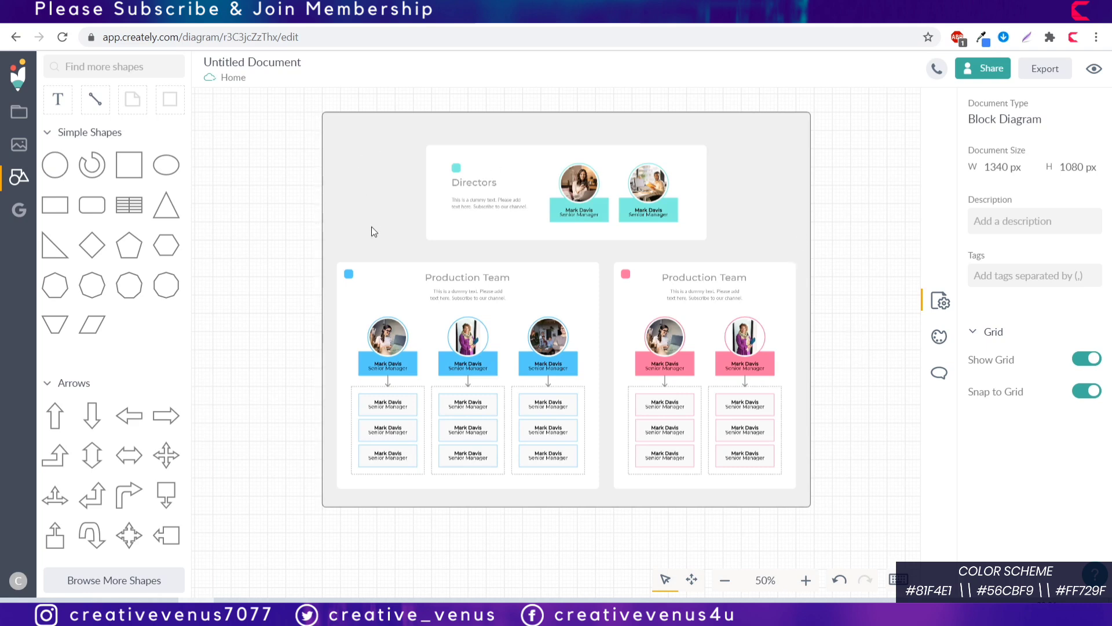
Step: Draw elbow connectors from the Directors card to the blue left and pink right cards
{"action": "left_click", "coordinate": [95, 99]}
{"action": "left_click_drag", "start_coordinate": [565, 240], "coordinate": [469, 263]}
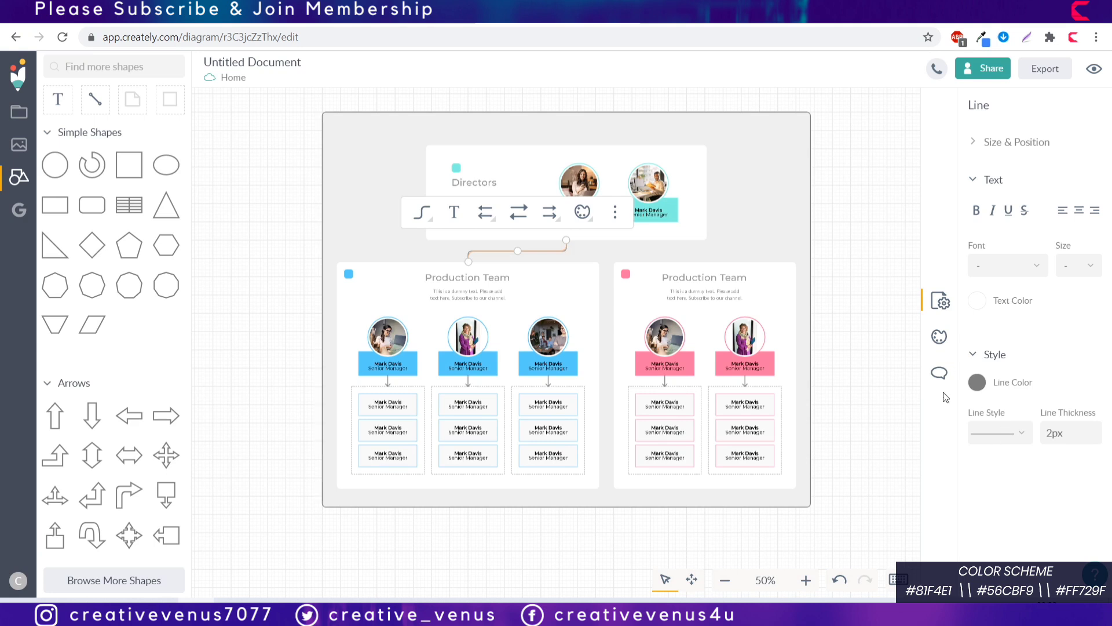
{"action": "key", "text": "ctrl+d"}
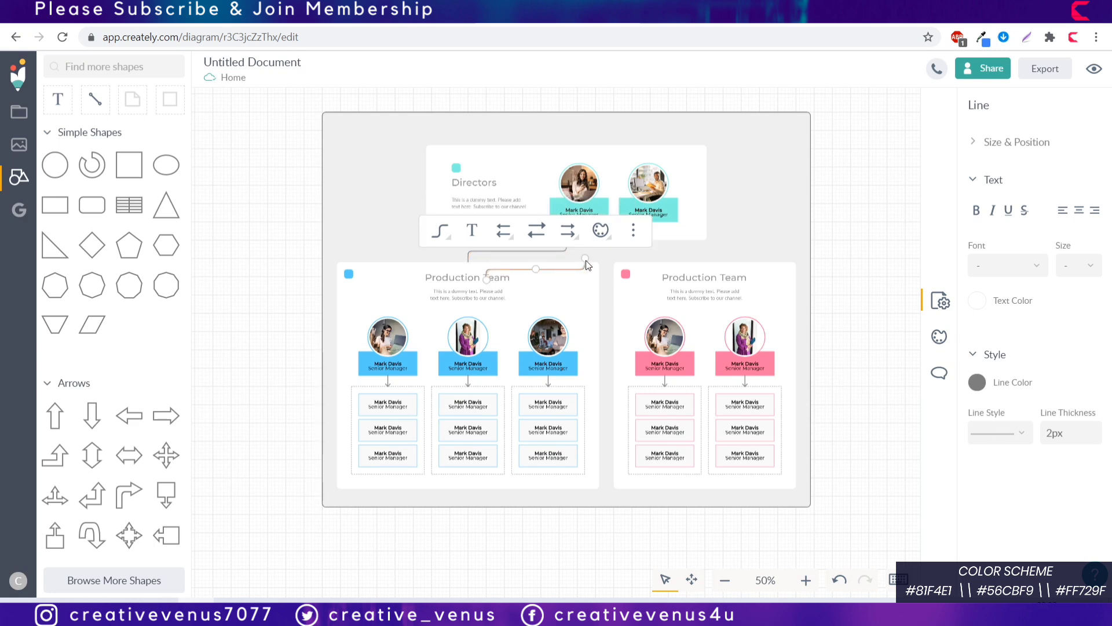
{"action": "left_click_drag", "start_coordinate": [587, 261], "coordinate": [566, 239]}
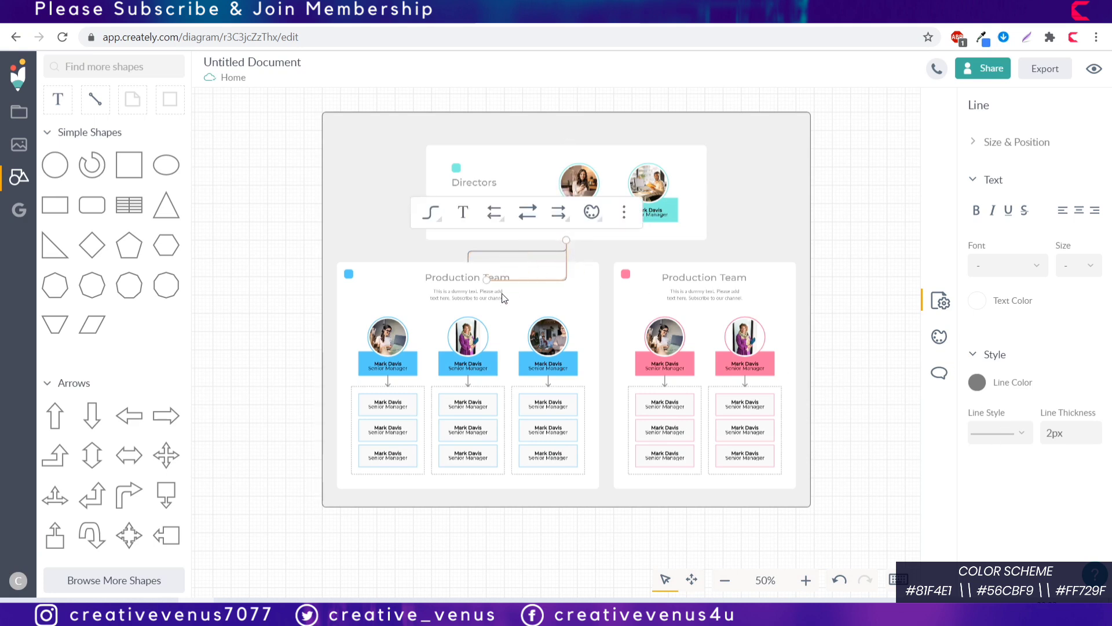
{"action": "left_click_drag", "start_coordinate": [486, 280], "coordinate": [707, 266]}
{"action": "left_click", "coordinate": [833, 325]}
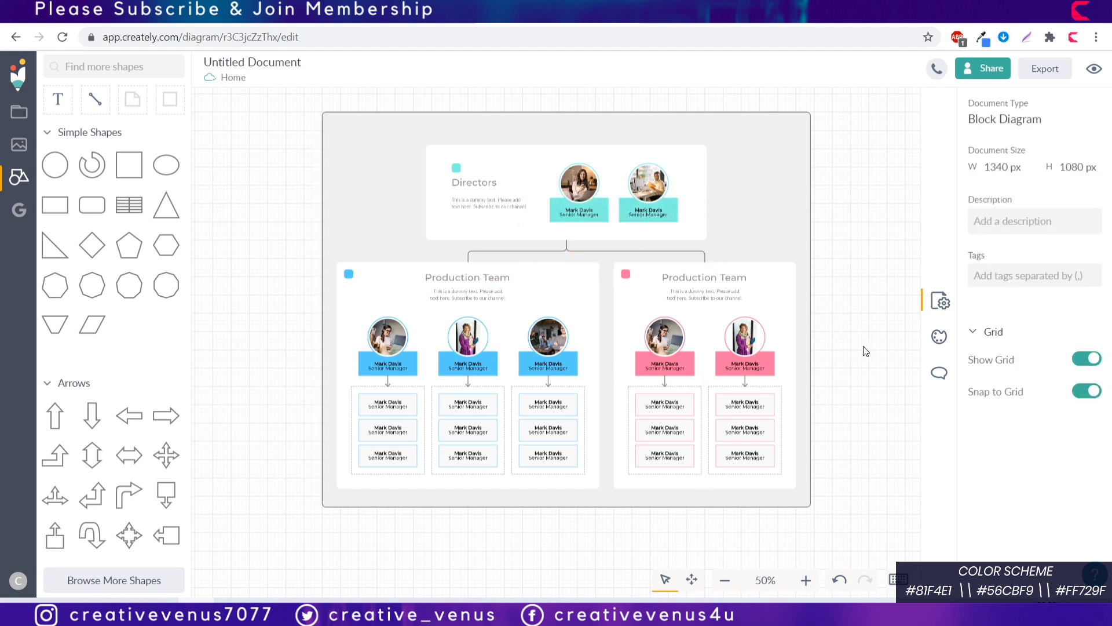
{"action": "left_click", "coordinate": [732, 121]}
Step: Extend the grey background's top, bottom, right and left edges to frame the chart
{"action": "left_click_drag", "start_coordinate": [602, 112], "coordinate": [602, 98]}
{"action": "left_click", "coordinate": [866, 192]}
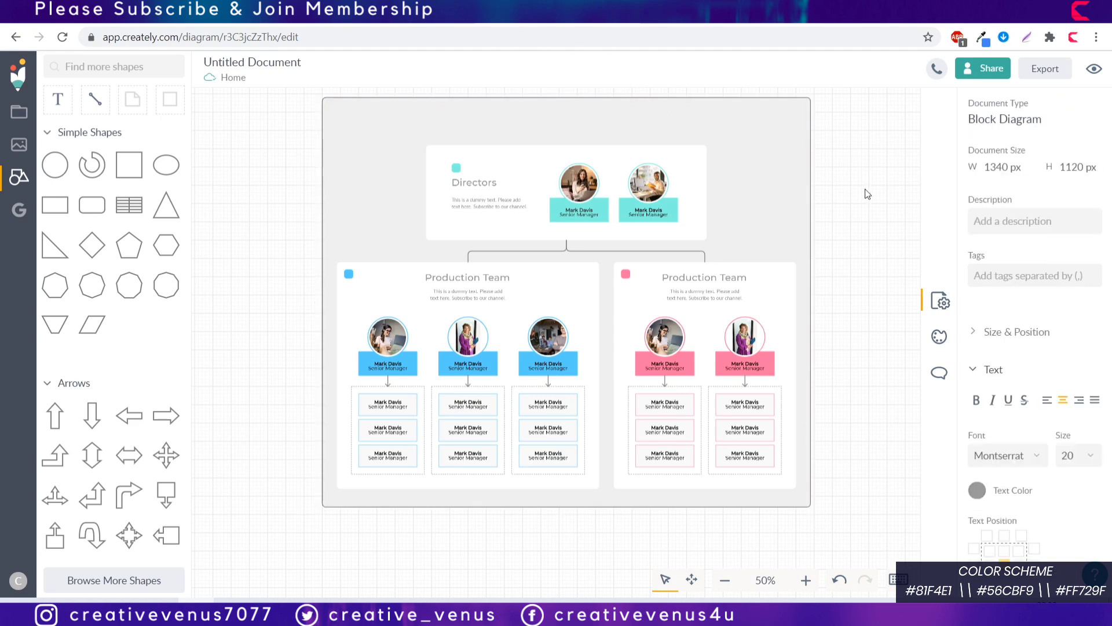
{"action": "left_click", "coordinate": [717, 505]}
{"action": "left_click_drag", "start_coordinate": [718, 506], "coordinate": [704, 527]}
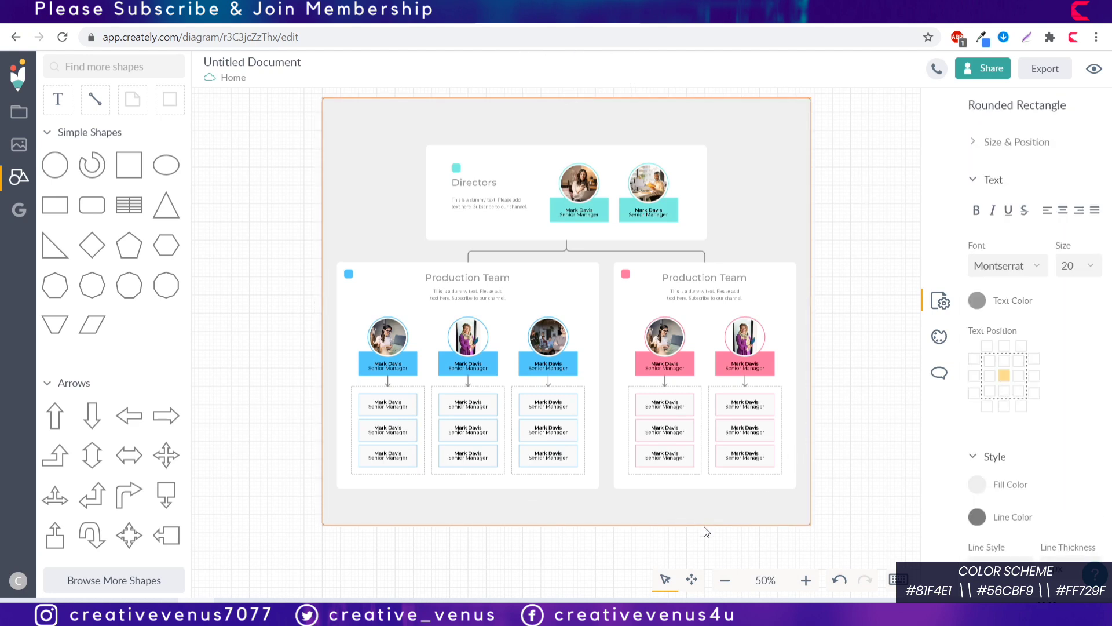
{"action": "left_click_drag", "start_coordinate": [811, 353], "coordinate": [843, 360]}
{"action": "left_click_drag", "start_coordinate": [323, 231], "coordinate": [293, 228]}
{"action": "left_click_drag", "start_coordinate": [294, 99], "coordinate": [289, 104]}
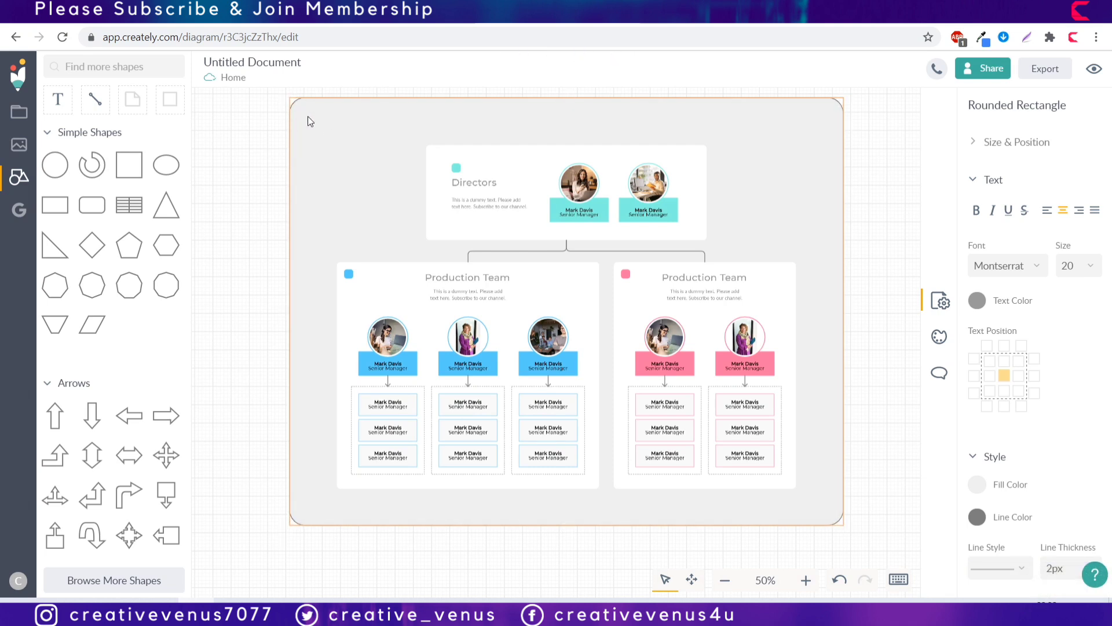
Step: Make the grey background's border line fully transparent (alpha 0)
{"action": "left_click", "coordinate": [308, 116]}
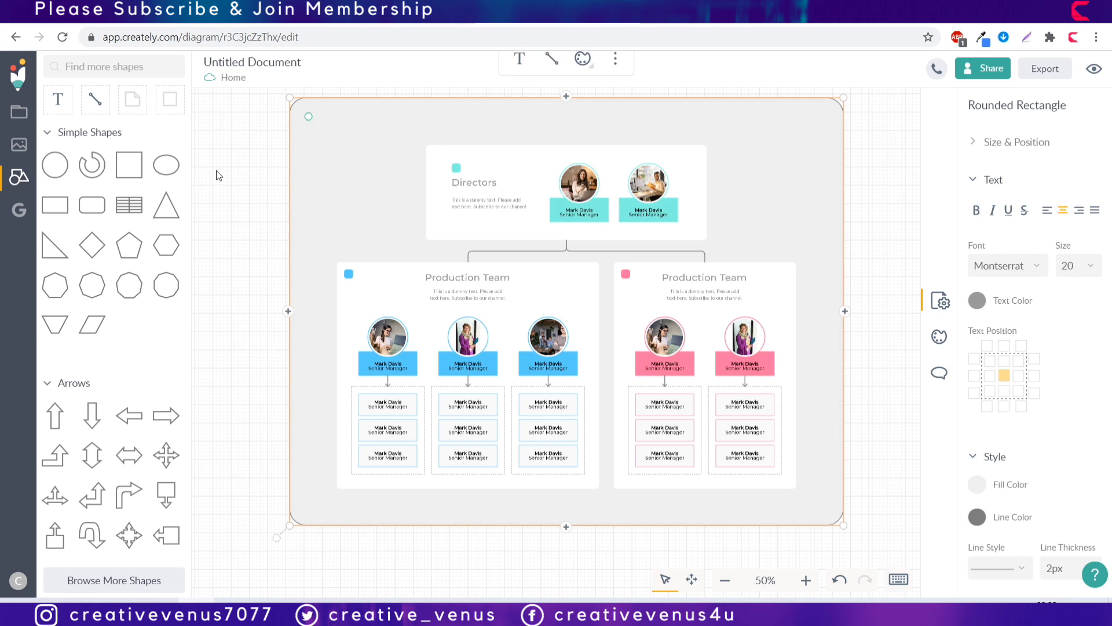
{"action": "left_click", "coordinate": [979, 519]}
{"action": "left_click_drag", "start_coordinate": [943, 472], "coordinate": [751, 455]}
{"action": "left_click", "coordinate": [264, 330]}
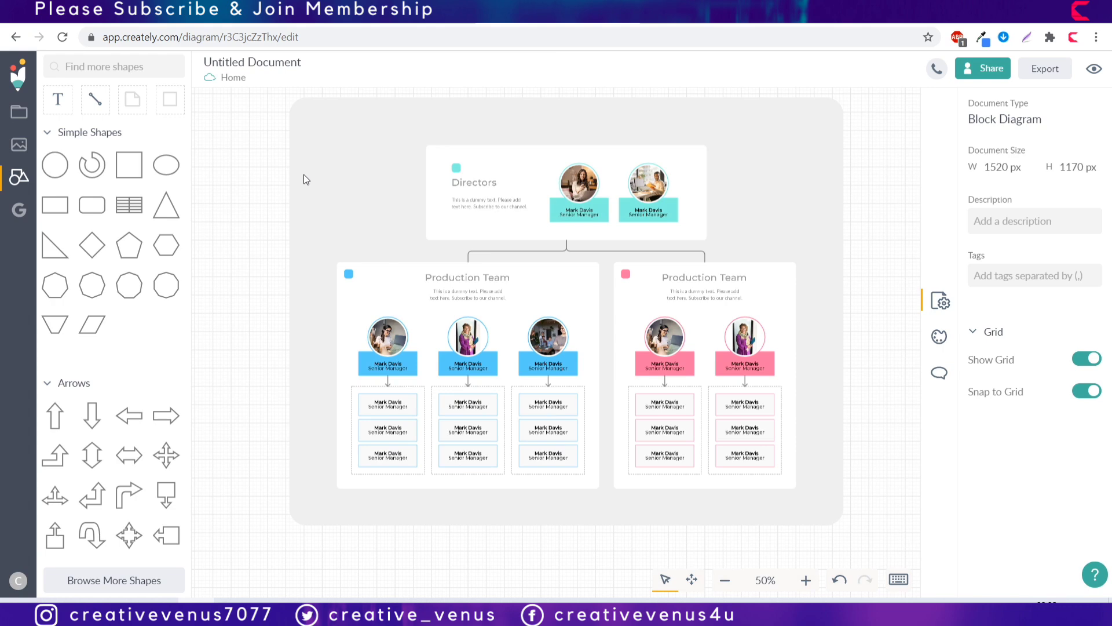
{"action": "left_click", "coordinate": [339, 185]}
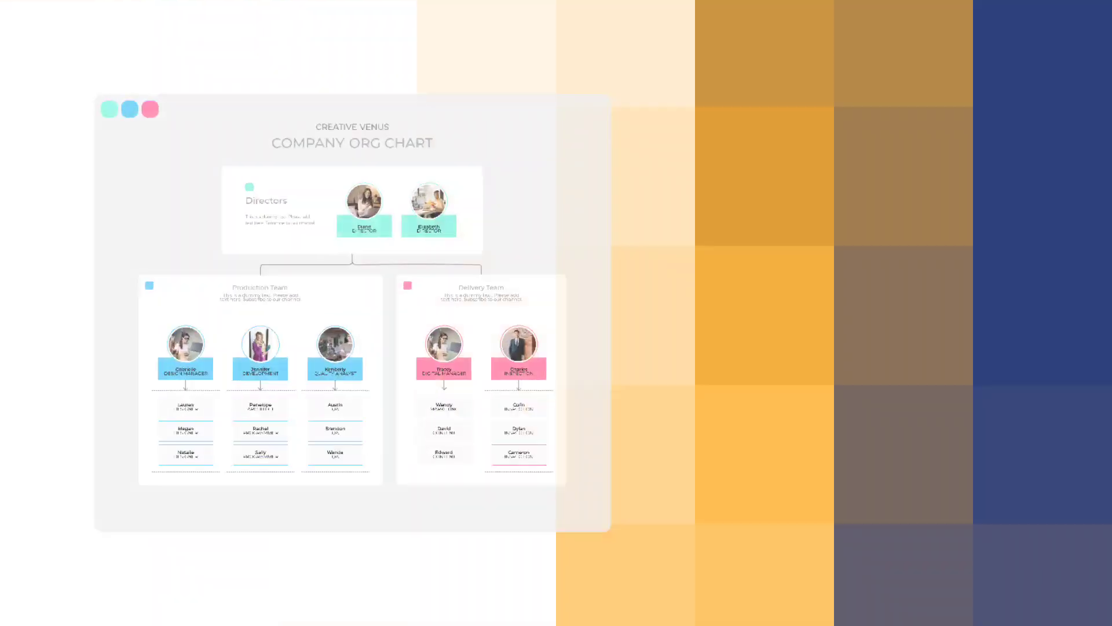